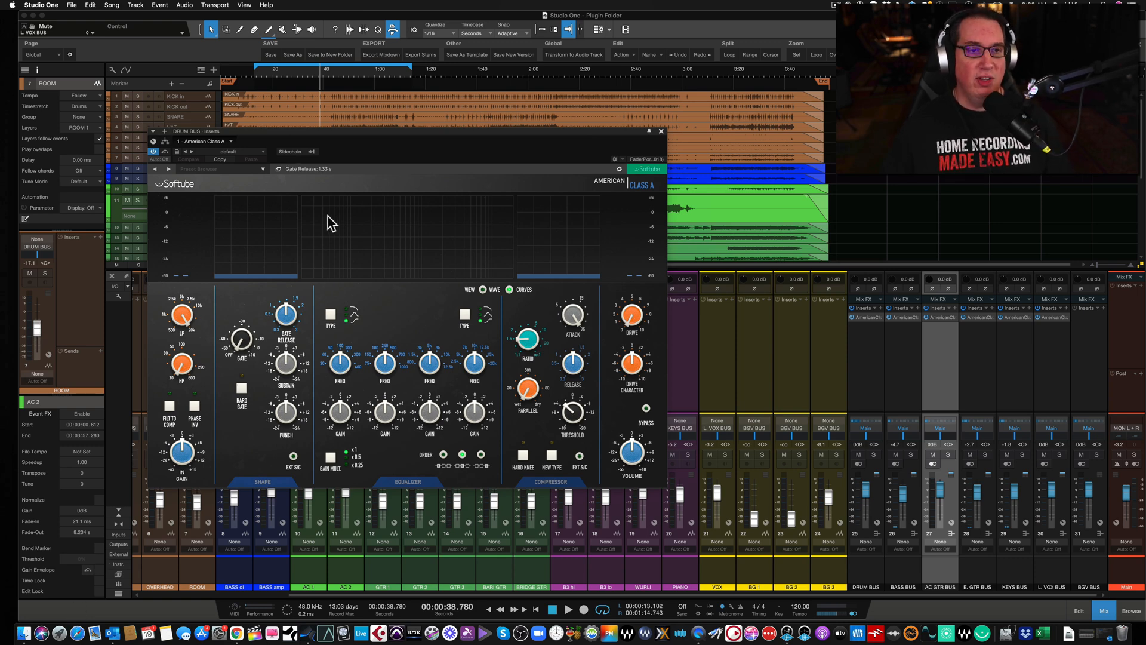
{"action": "left_click_drag", "start_coordinate": [357, 131], "coordinate": [358, 129]}
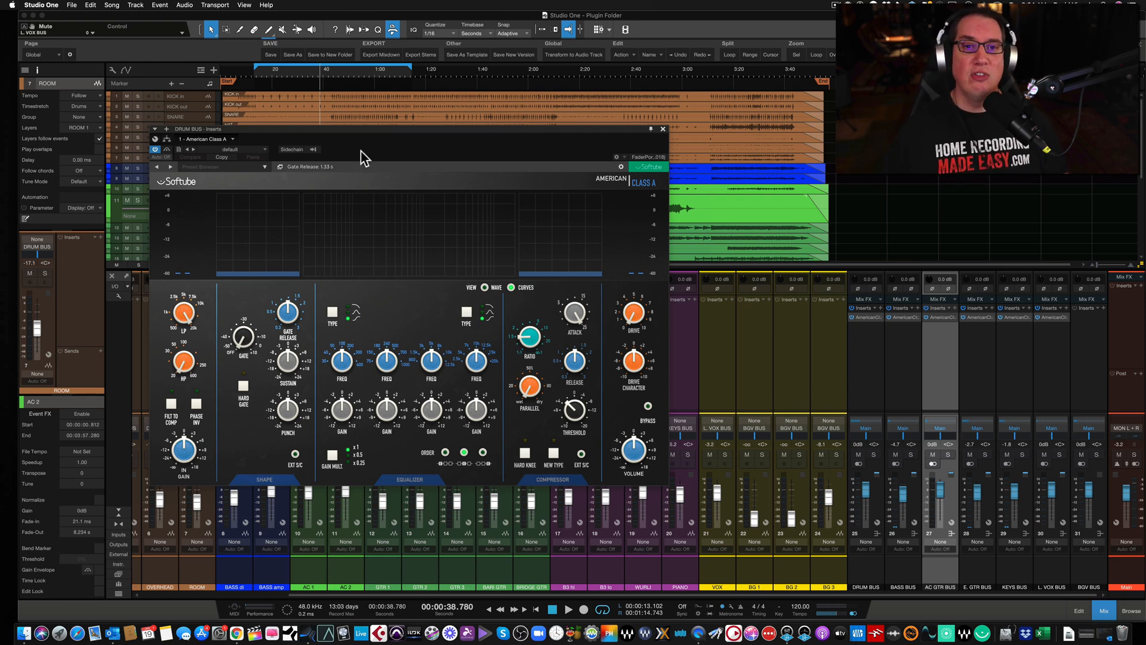
{"action": "left_click_drag", "start_coordinate": [369, 131], "coordinate": [369, 128]}
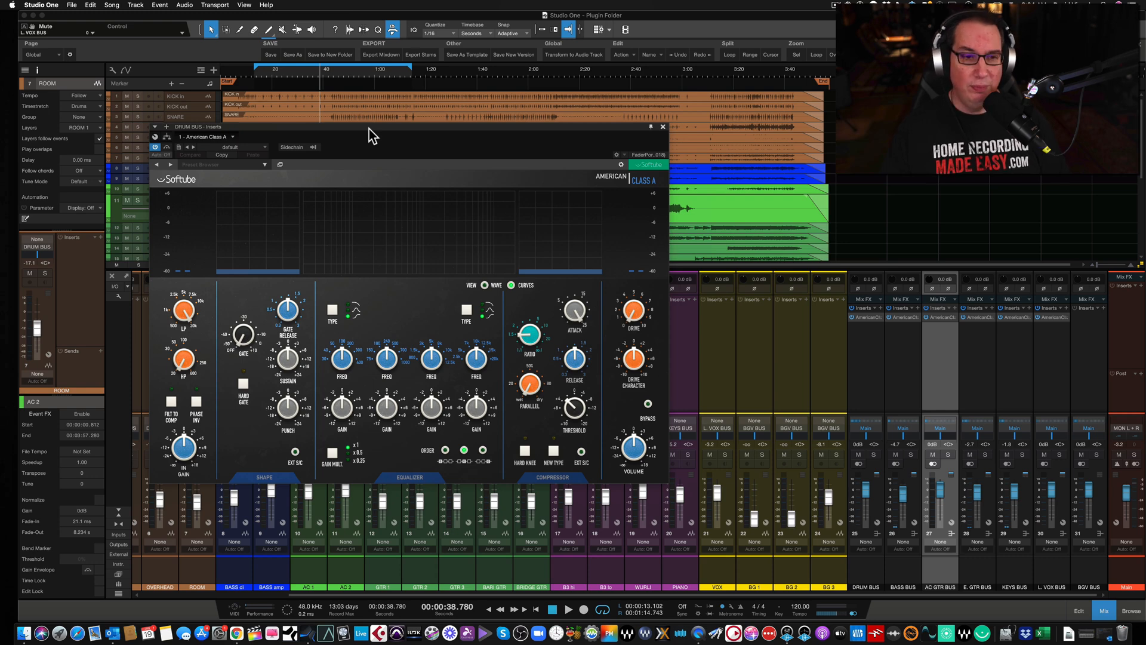
{"action": "left_click_drag", "start_coordinate": [370, 128], "coordinate": [371, 125]}
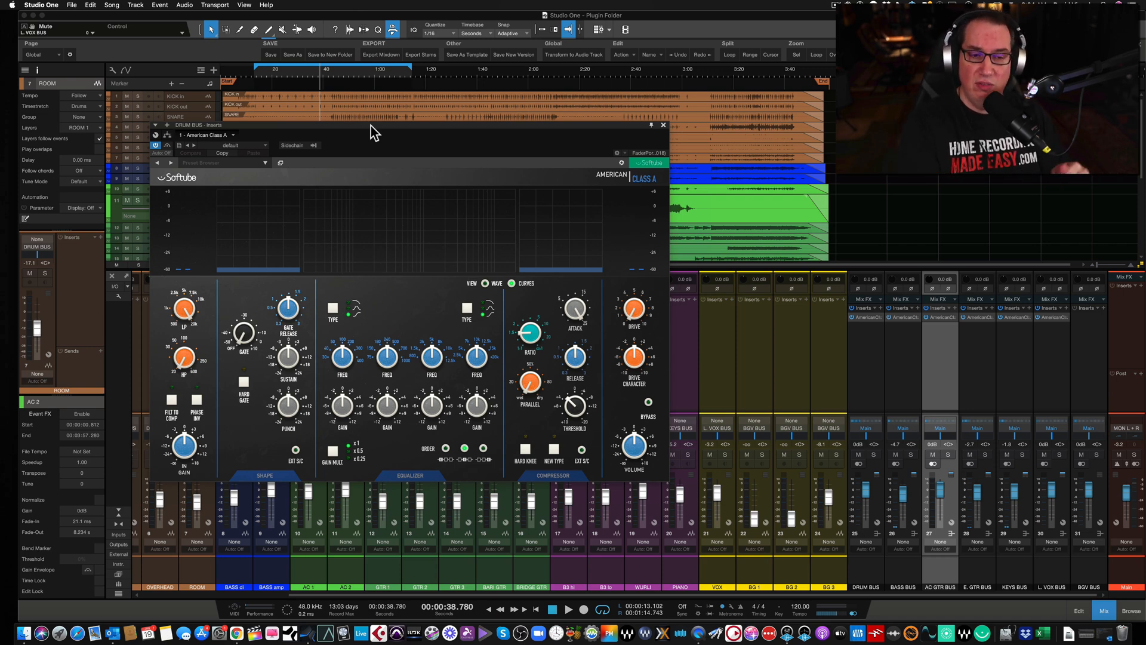
{"action": "left_click_drag", "start_coordinate": [370, 125], "coordinate": [370, 126]}
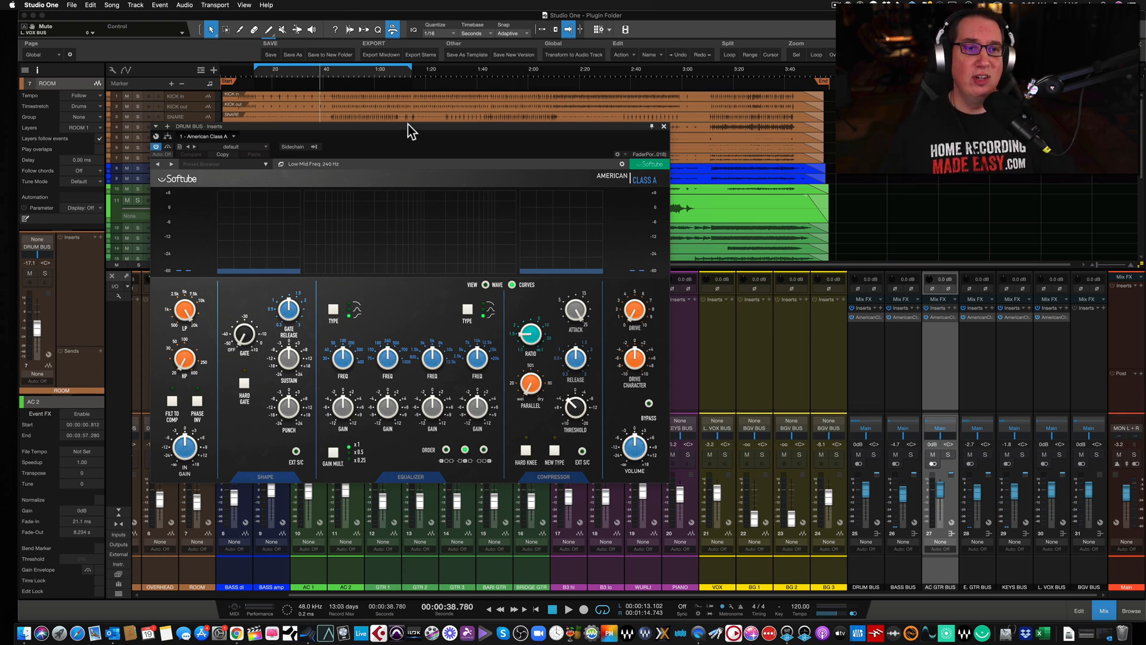
{"action": "left_click_drag", "start_coordinate": [406, 127], "coordinate": [408, 123]}
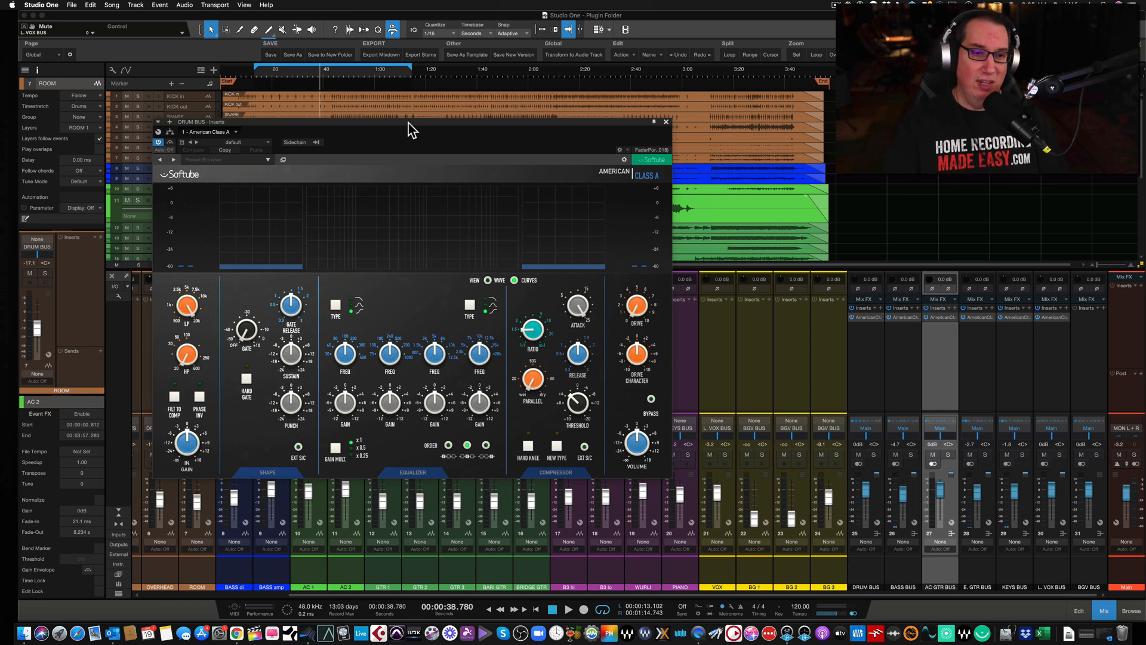
{"action": "left_click_drag", "start_coordinate": [409, 123], "coordinate": [409, 119]}
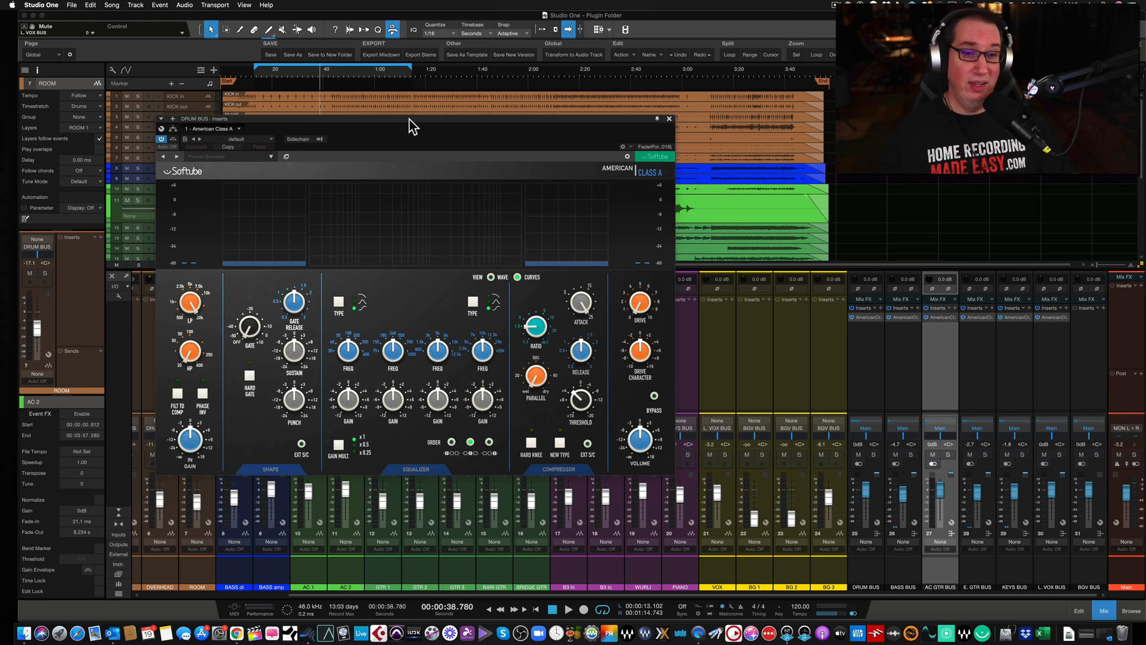
{"action": "left_click_drag", "start_coordinate": [409, 120], "coordinate": [407, 117]}
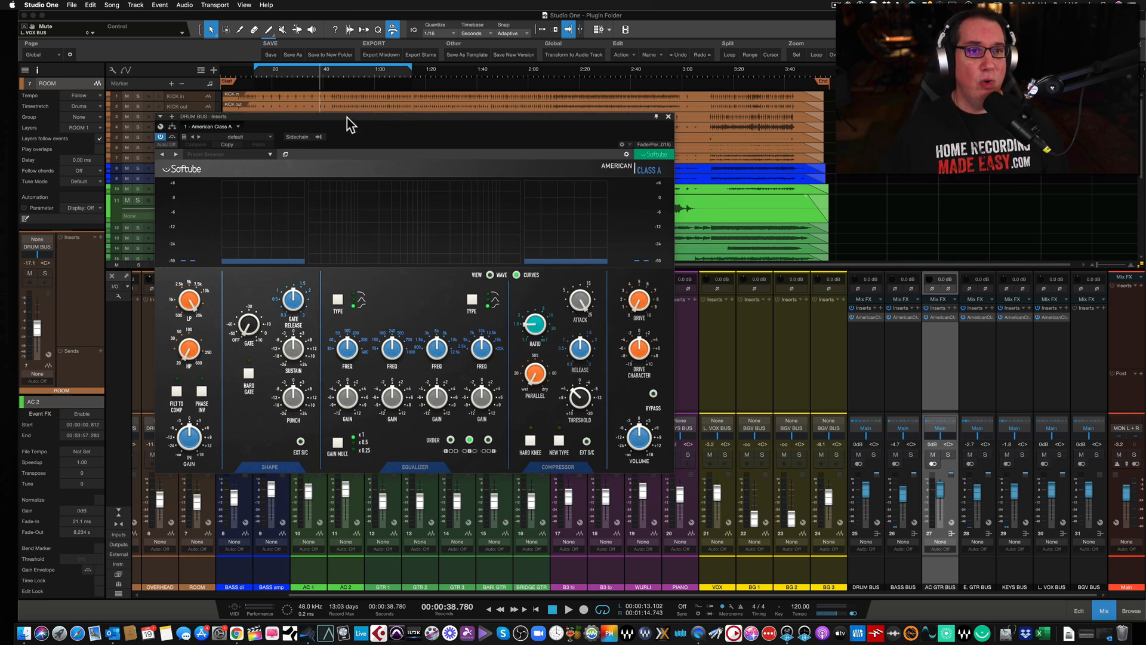
{"action": "left_click_drag", "start_coordinate": [347, 117], "coordinate": [349, 113]}
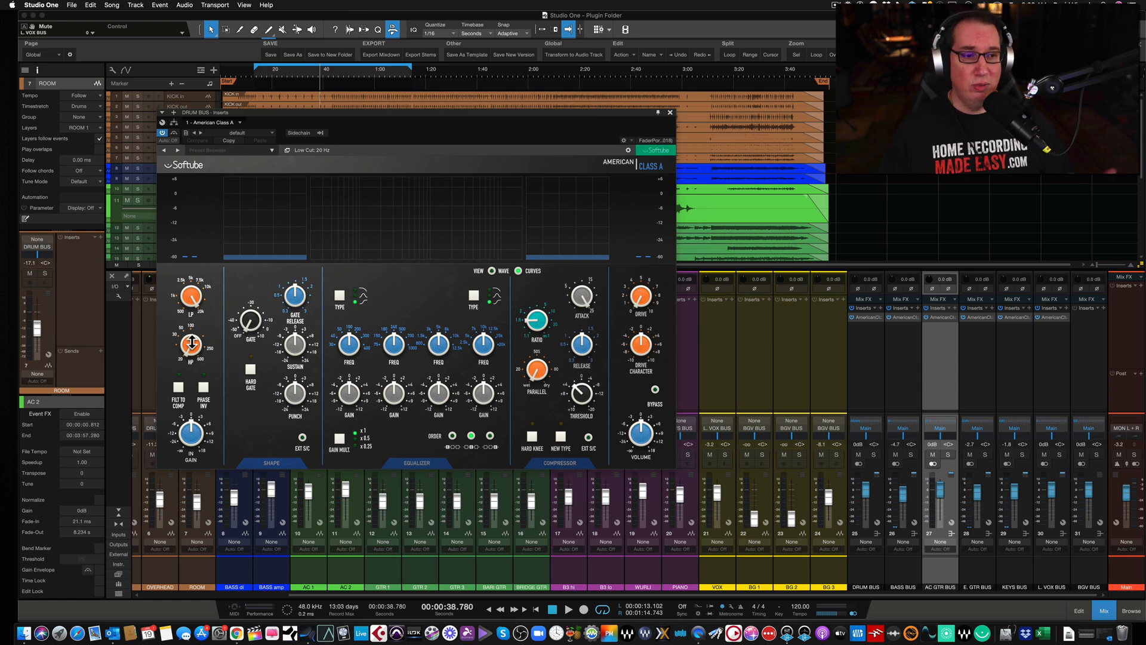
Turn on the Shape section, try bypassing it, and try its hard gate before returning the gate to Soft
{"action": "left_click", "coordinate": [179, 390]}
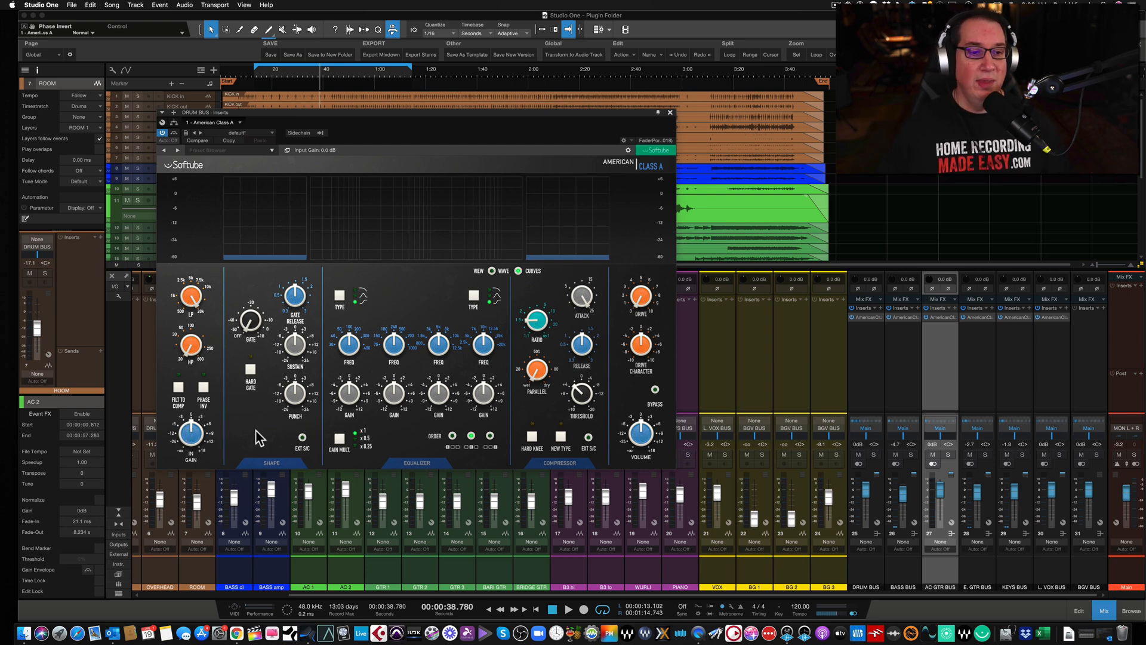
{"action": "left_click", "coordinate": [271, 465]}
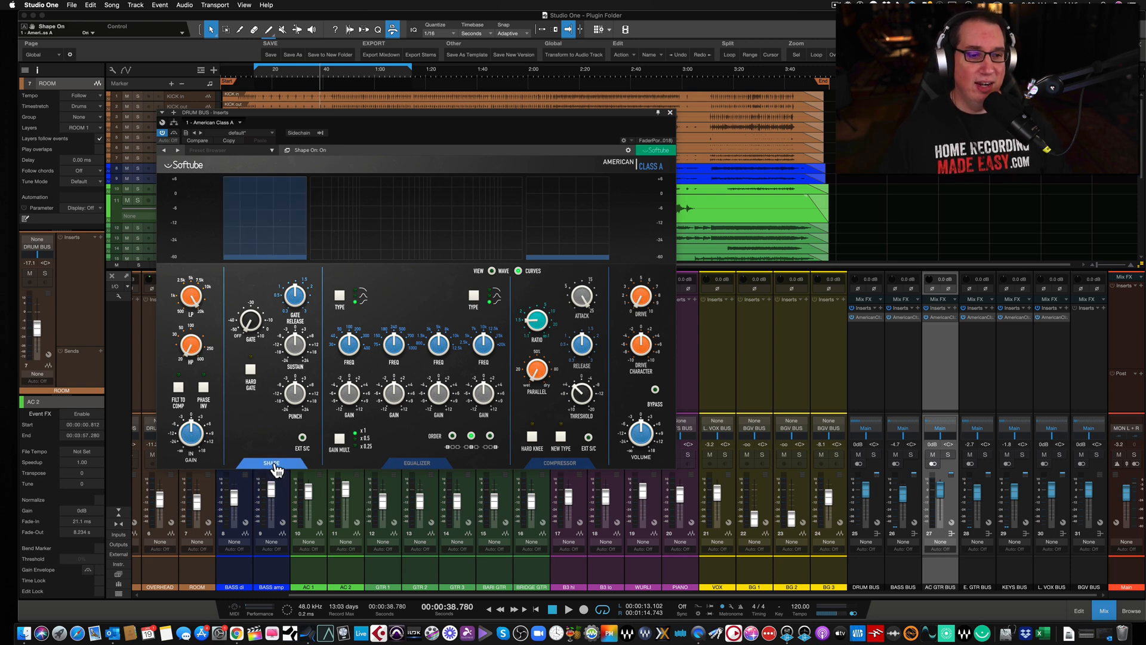
{"action": "left_click", "coordinate": [273, 466]}
{"action": "left_click", "coordinate": [273, 465]}
{"action": "left_click", "coordinate": [274, 466]}
{"action": "left_click", "coordinate": [274, 466]}
{"action": "left_click", "coordinate": [274, 466]}
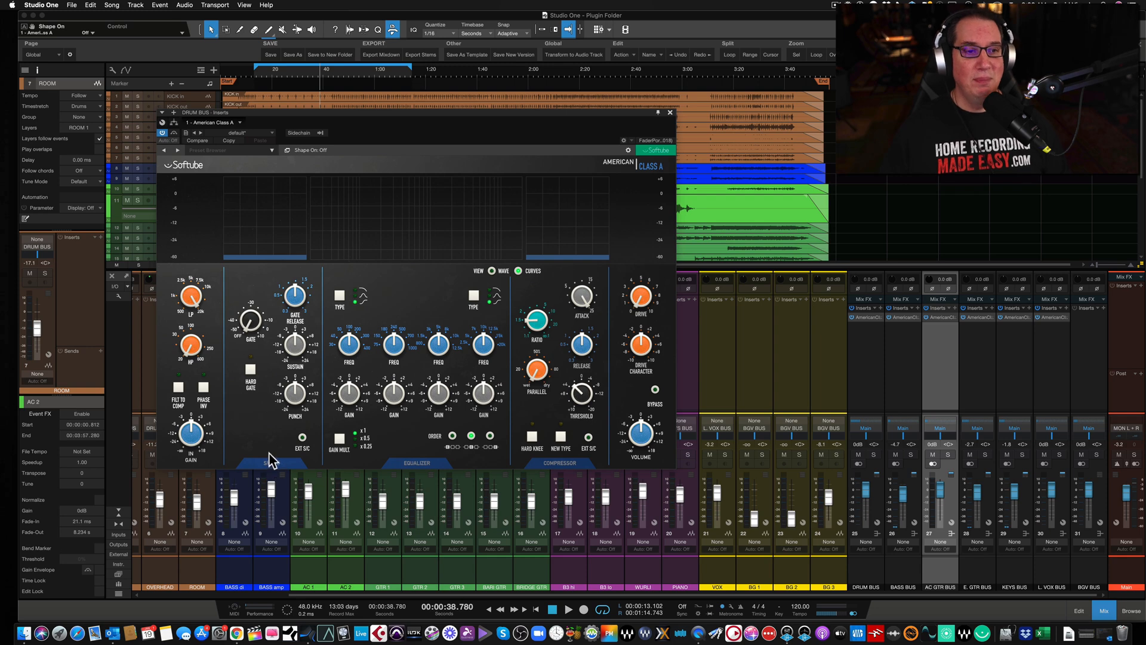
{"action": "left_click", "coordinate": [272, 465]}
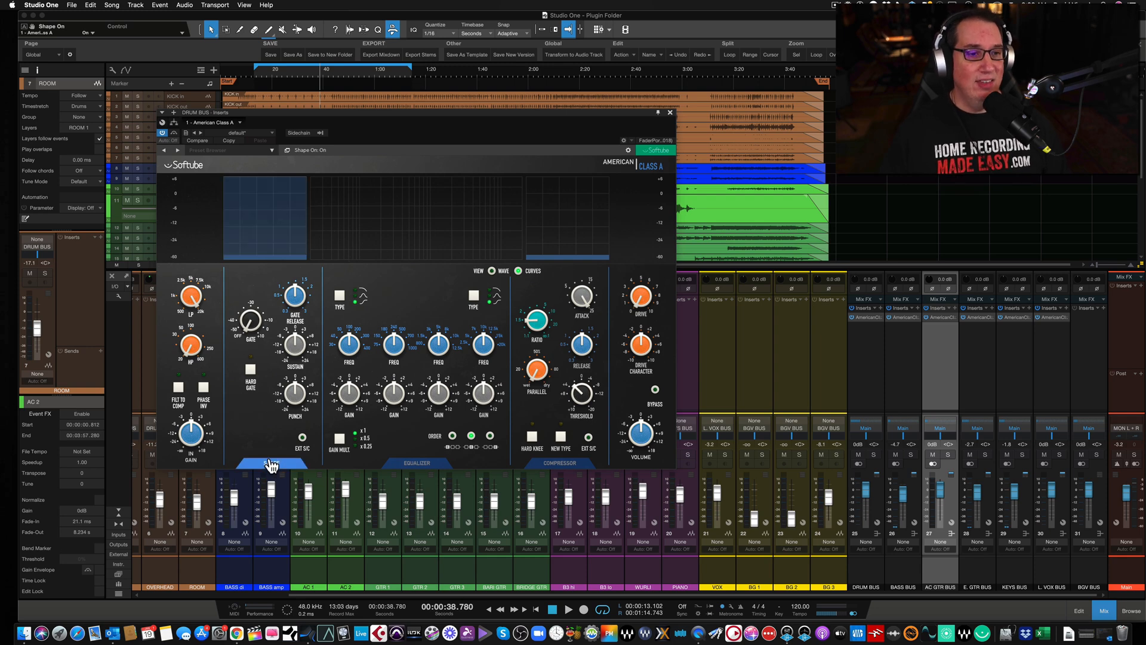
{"action": "left_click", "coordinate": [250, 372]}
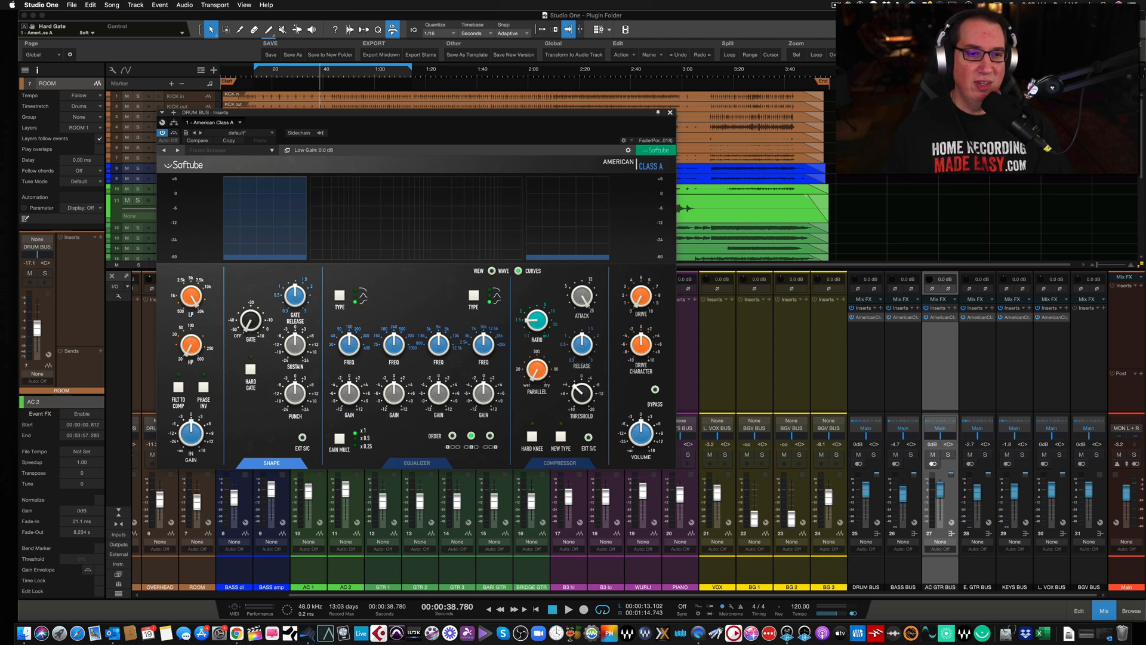
Turn on the Equalizer section and try the low band's gain at 6.0 dB before returning it to 0.0 dB
{"action": "left_click", "coordinate": [341, 298]}
{"action": "left_click", "coordinate": [340, 298]}
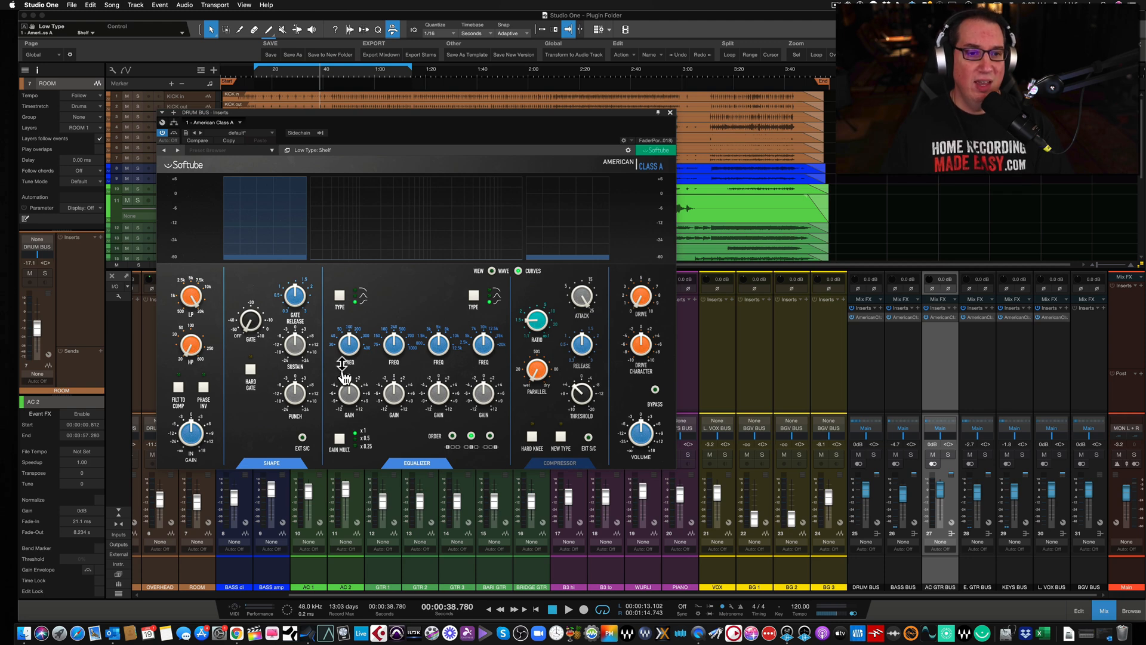
{"action": "mouse_move", "coordinate": [362, 351]}
{"action": "left_mouse_down"}
{"action": "mouse_move", "coordinate": [350, 329]}
{"action": "mouse_move", "coordinate": [349, 346]}
{"action": "left_mouse_up"}
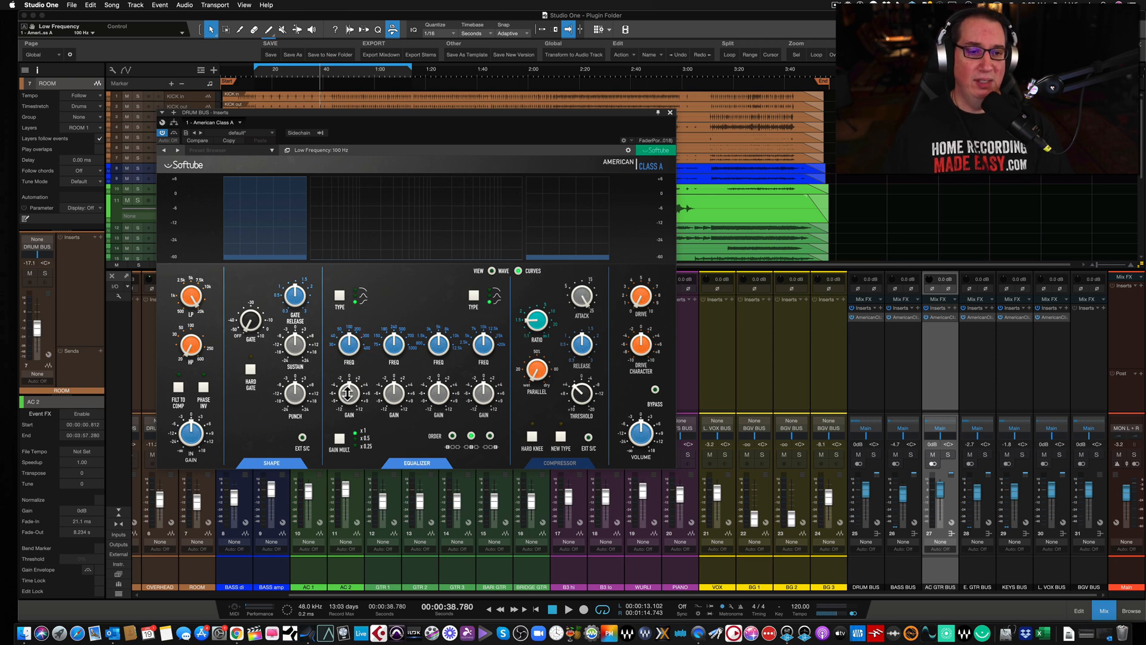
{"action": "left_click_drag", "start_coordinate": [349, 394], "coordinate": [352, 373]}
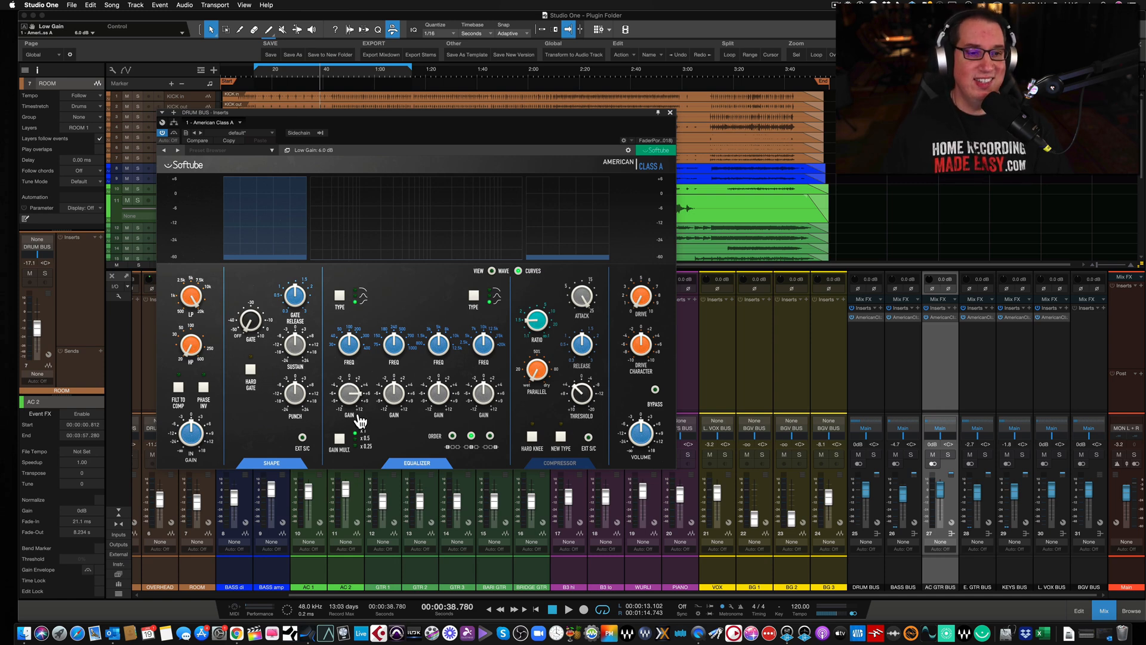
{"action": "left_click_drag", "start_coordinate": [350, 394], "coordinate": [341, 417]}
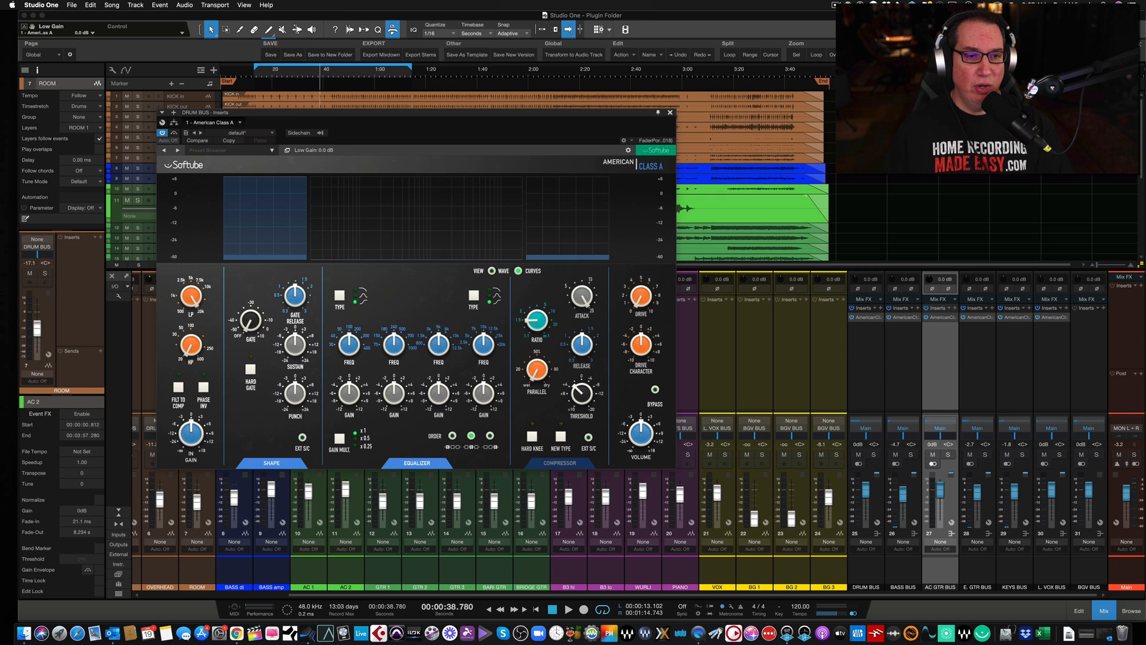
Try the high and high-mid bands' controls and low-mid gains of 4.0 dB and -4.0 dB, returning the gains to 0.0 dB
{"action": "left_click", "coordinate": [475, 298]}
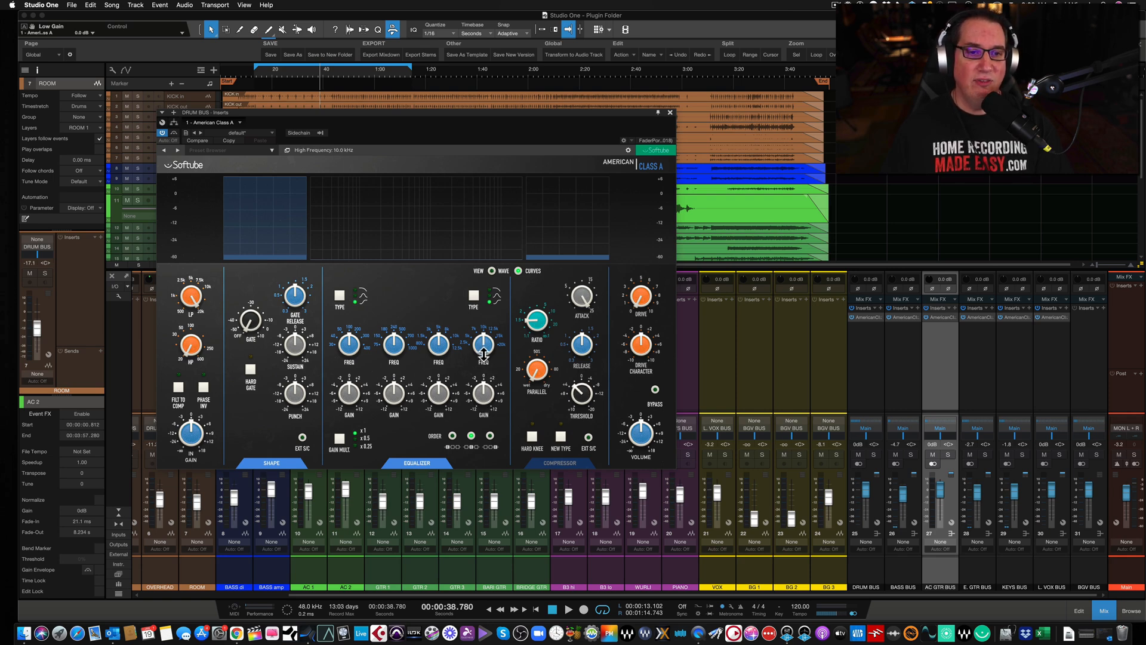
{"action": "left_click_drag", "start_coordinate": [482, 356], "coordinate": [480, 322]}
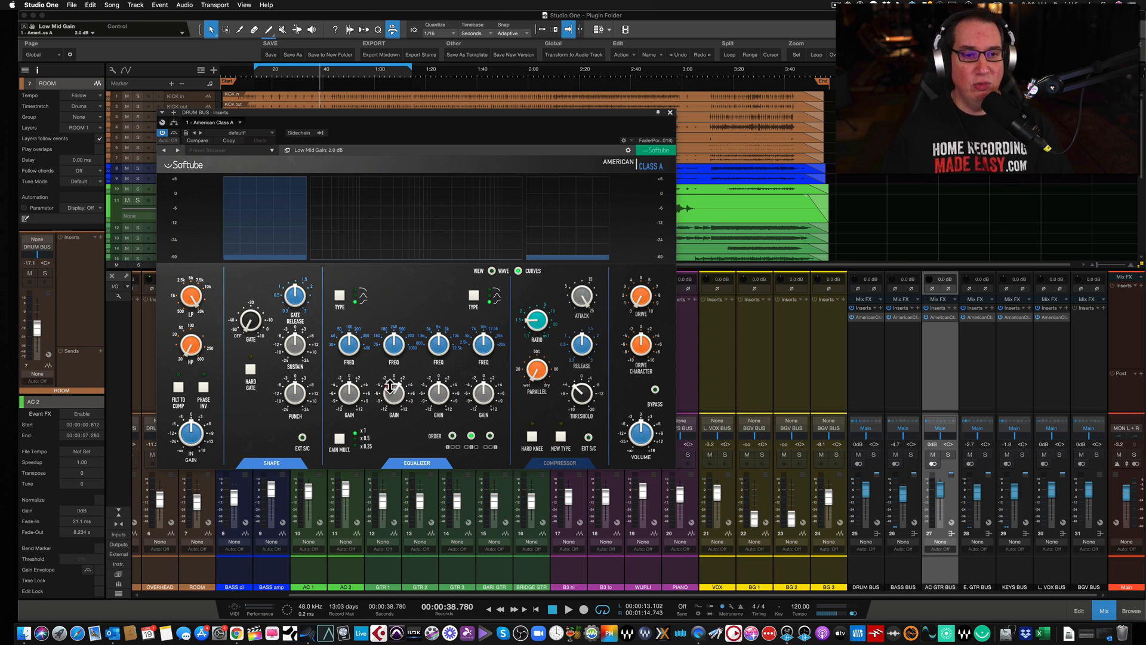
{"action": "scroll", "coordinate": [391, 383], "scroll_direction": "up", "scroll_amount": 2}
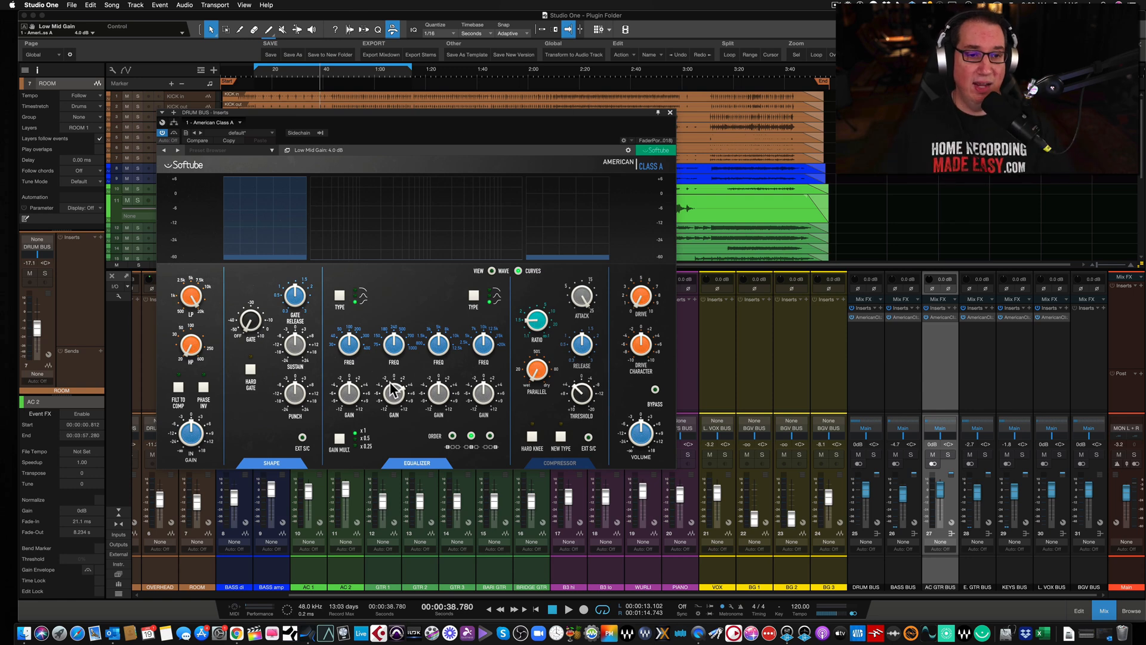
{"action": "left_click_drag", "start_coordinate": [392, 388], "coordinate": [387, 416]}
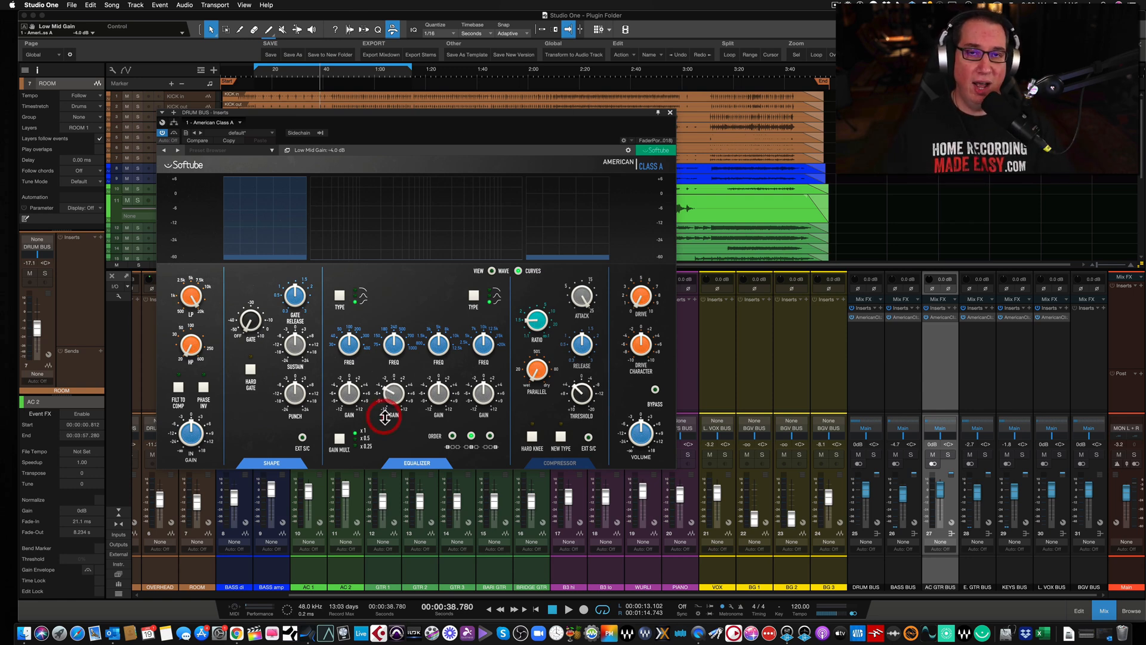
{"action": "left_click_drag", "start_coordinate": [388, 395], "coordinate": [439, 342]}
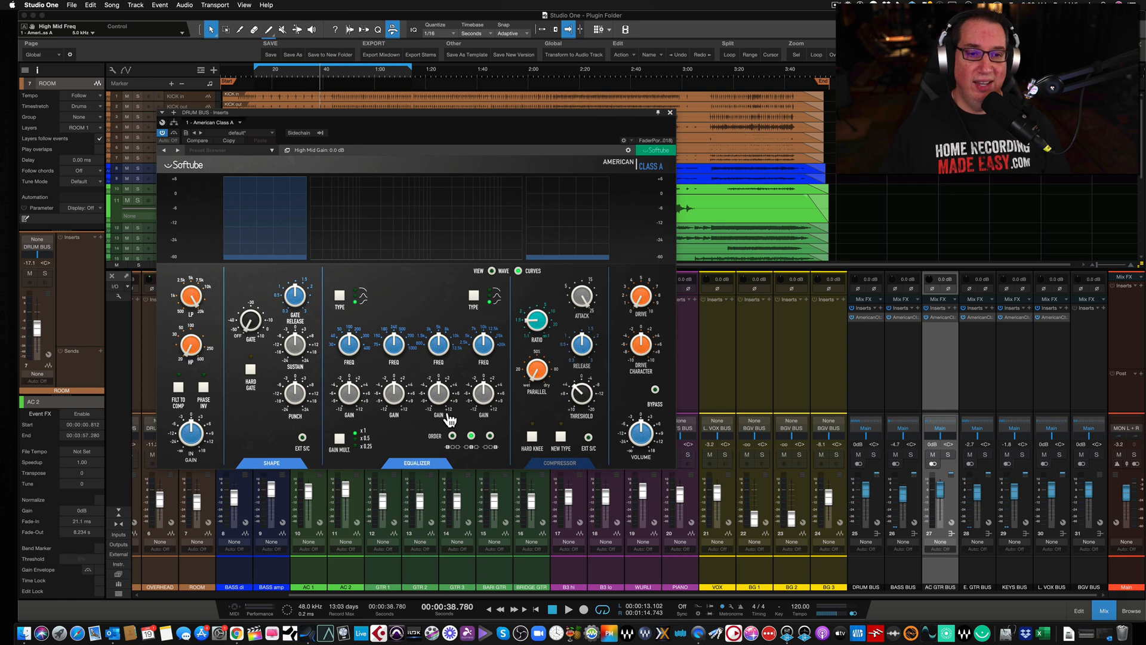
Try the equalizer's gain multiplier at x0.5 and return it to x1
{"action": "left_click", "coordinate": [339, 443]}
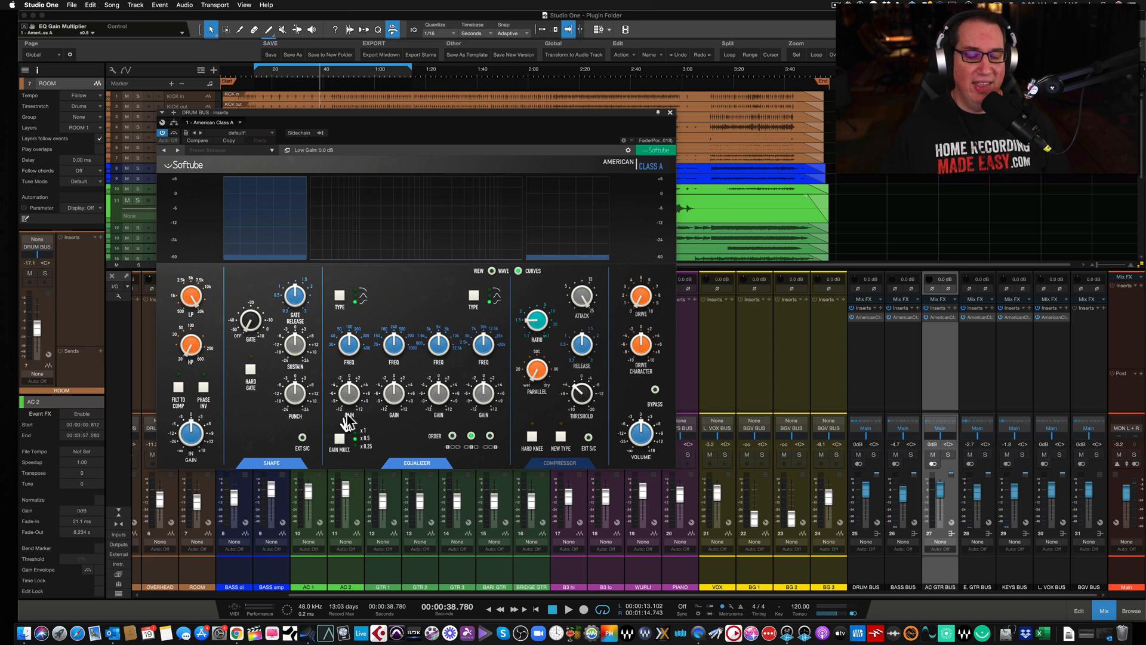
{"action": "left_click", "coordinate": [339, 441]}
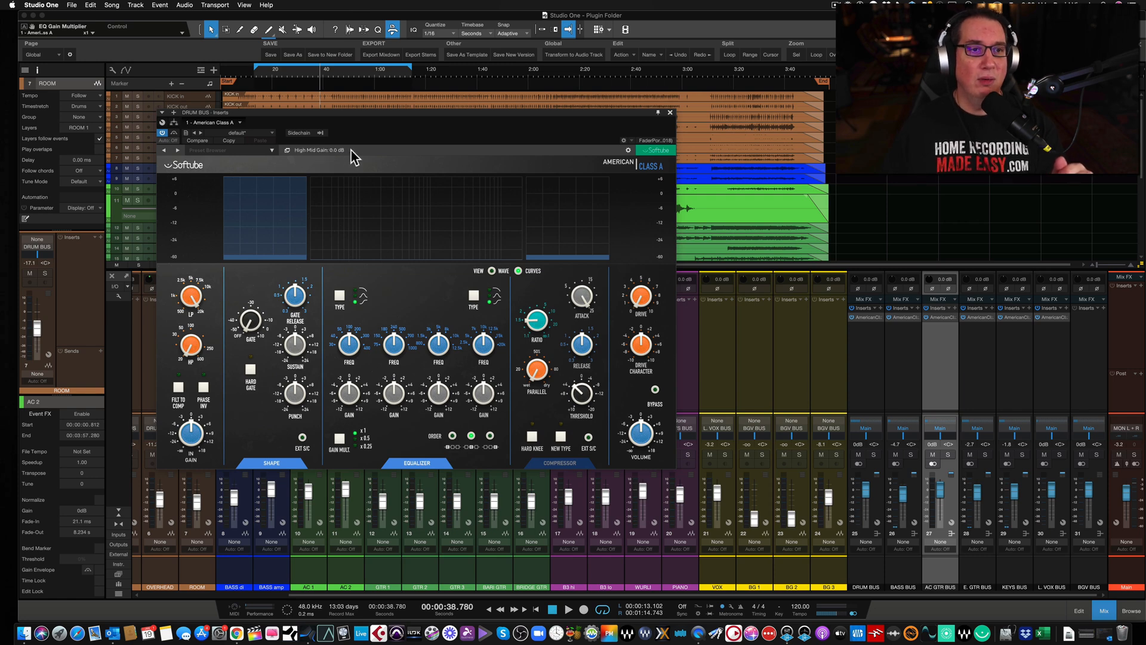
Try the alternative processing orders of the three sections, ending with Shape, compressor, EQ
{"action": "left_click", "coordinate": [454, 439]}
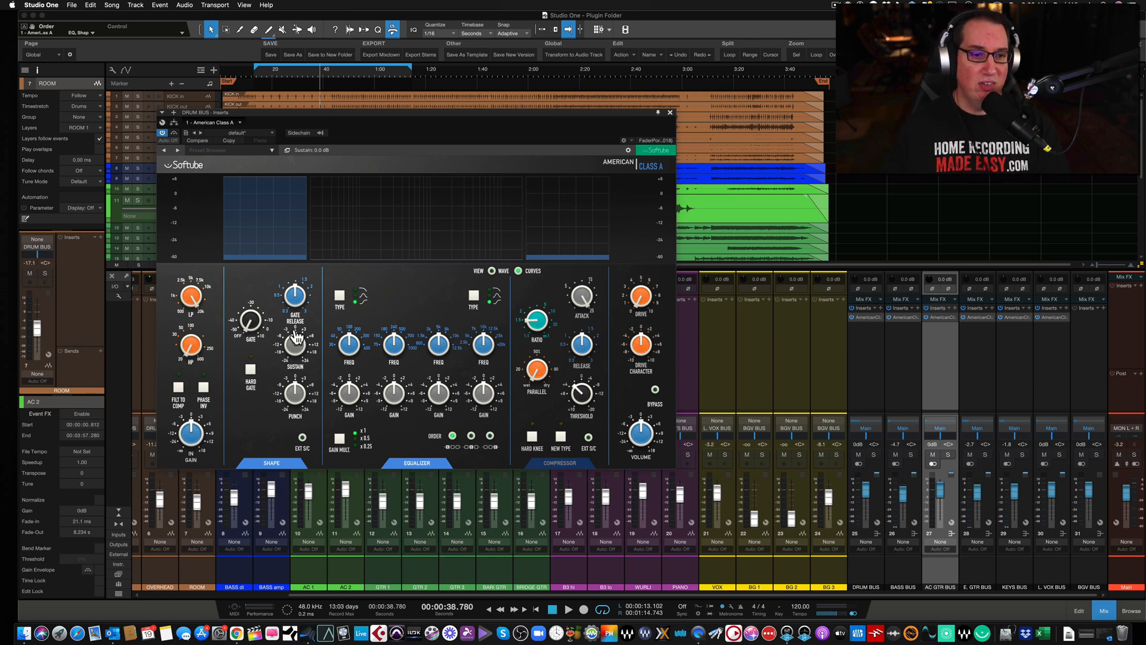
{"action": "left_click", "coordinate": [471, 437]}
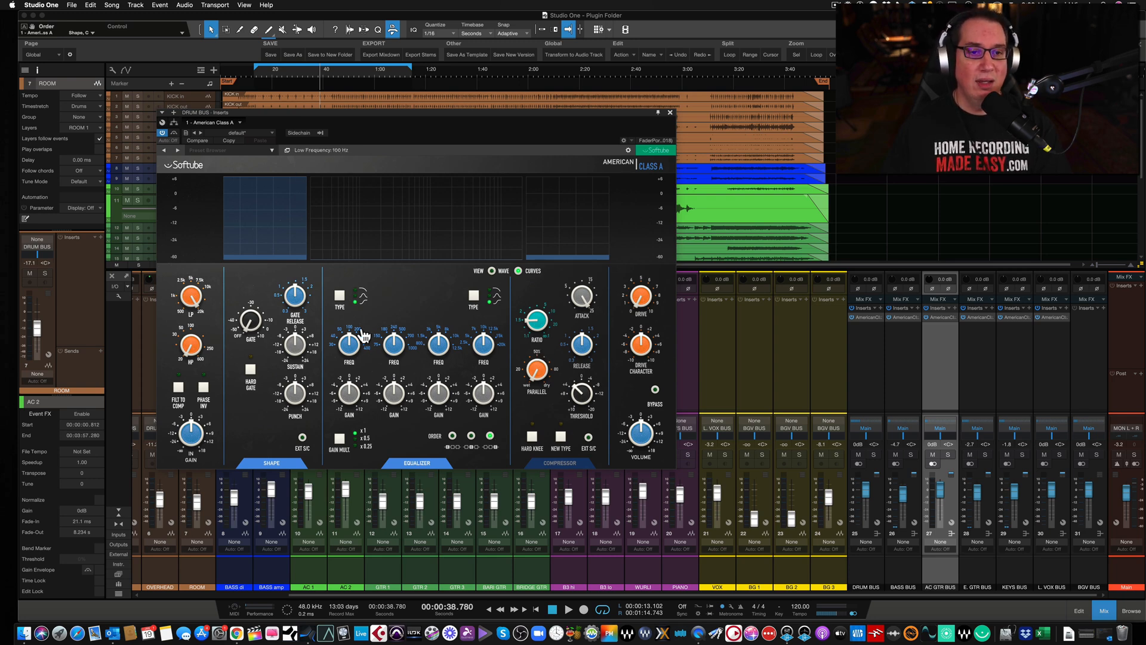
{"action": "left_click", "coordinate": [472, 439]}
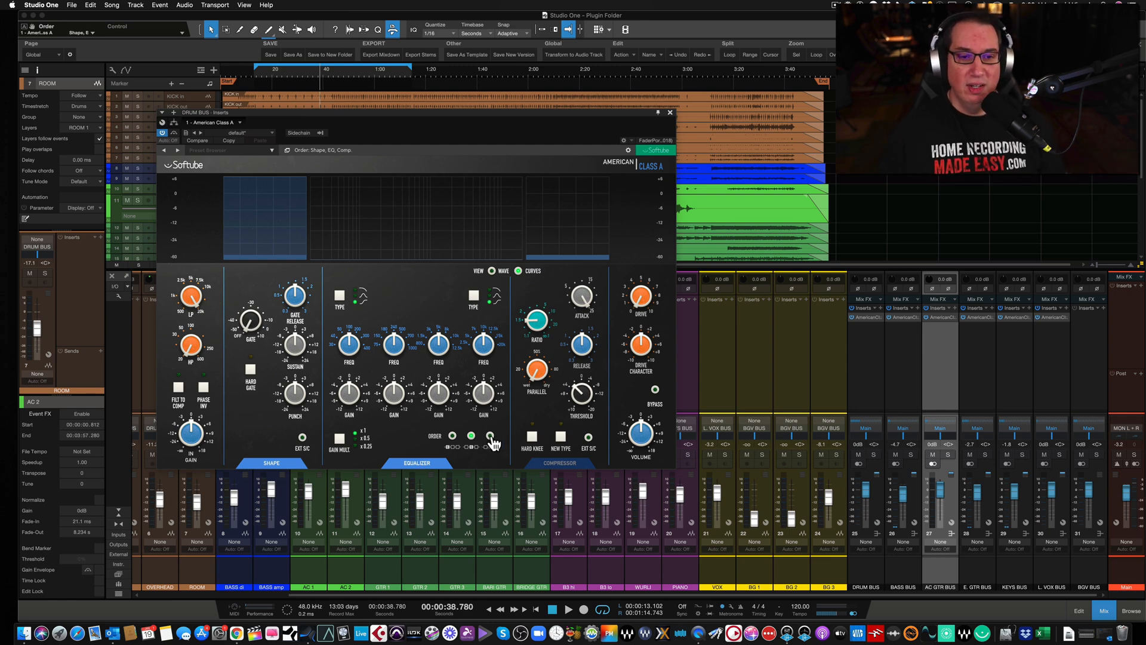
Turn on the Compressor section and try its parallel and knee controls, leaving parallel at Wet 0 % and the knee Soft
{"action": "left_click", "coordinate": [553, 466]}
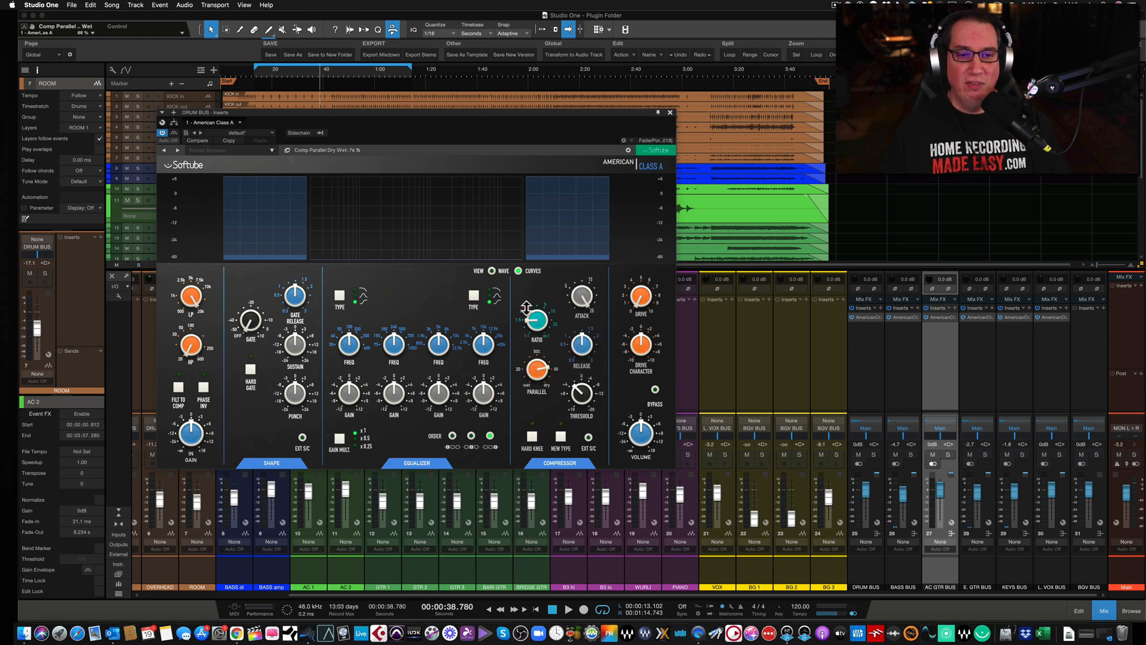
{"action": "left_click_drag", "start_coordinate": [526, 370], "coordinate": [524, 394]}
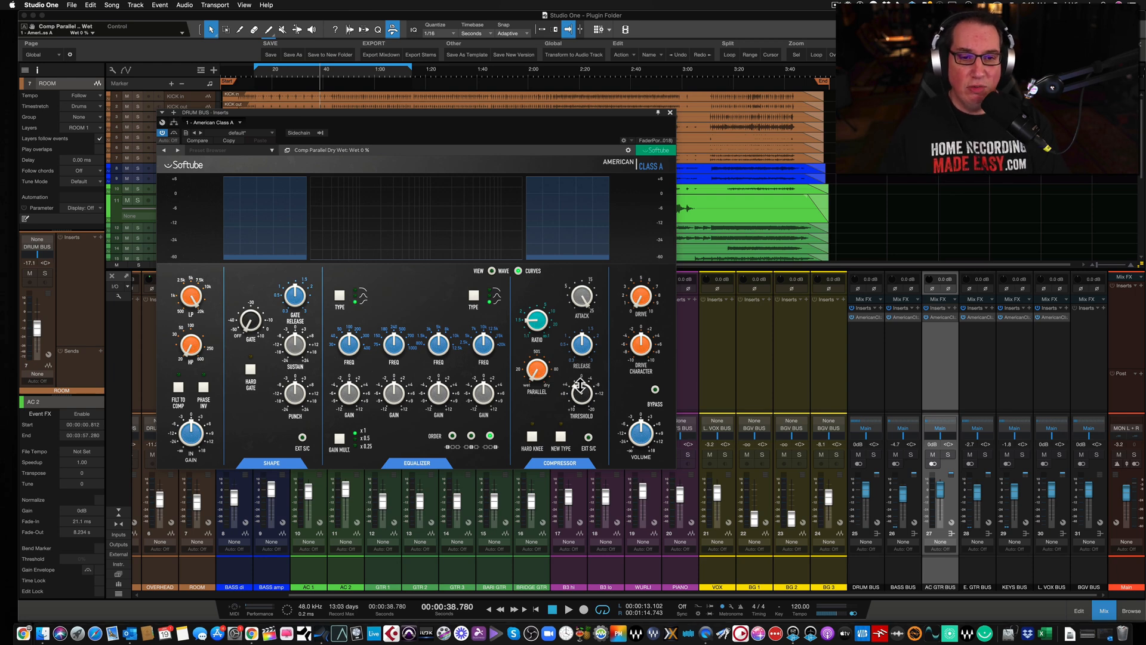
{"action": "left_click", "coordinate": [532, 438]}
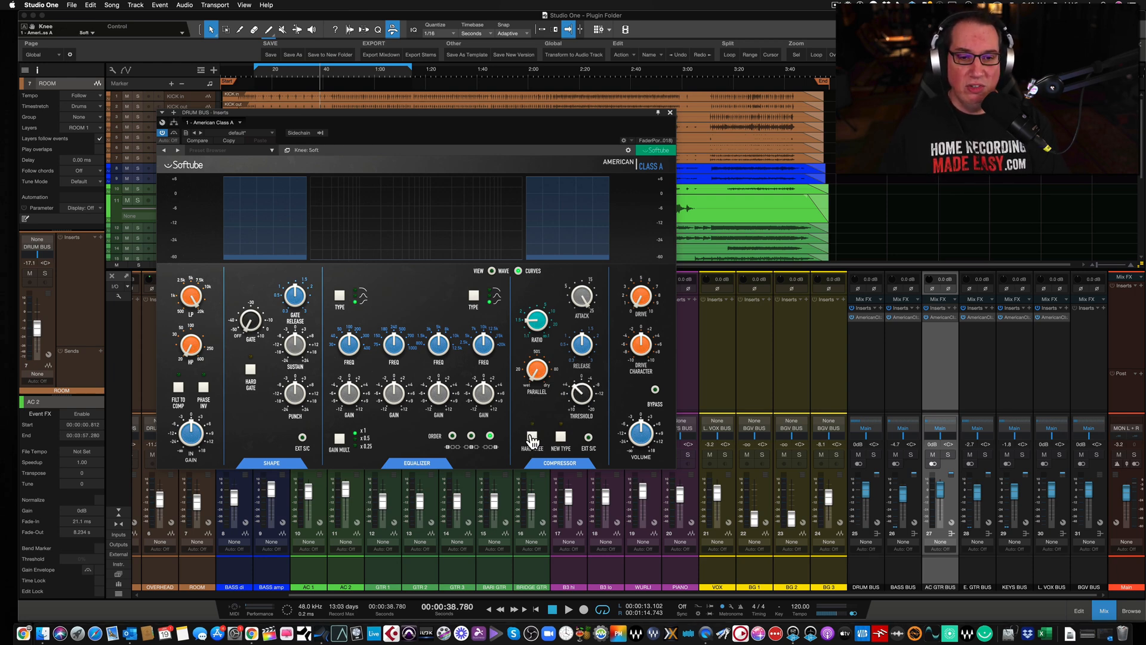
Switch the compressor type between New and Old, leaving it on Old
{"action": "left_click", "coordinate": [561, 438]}
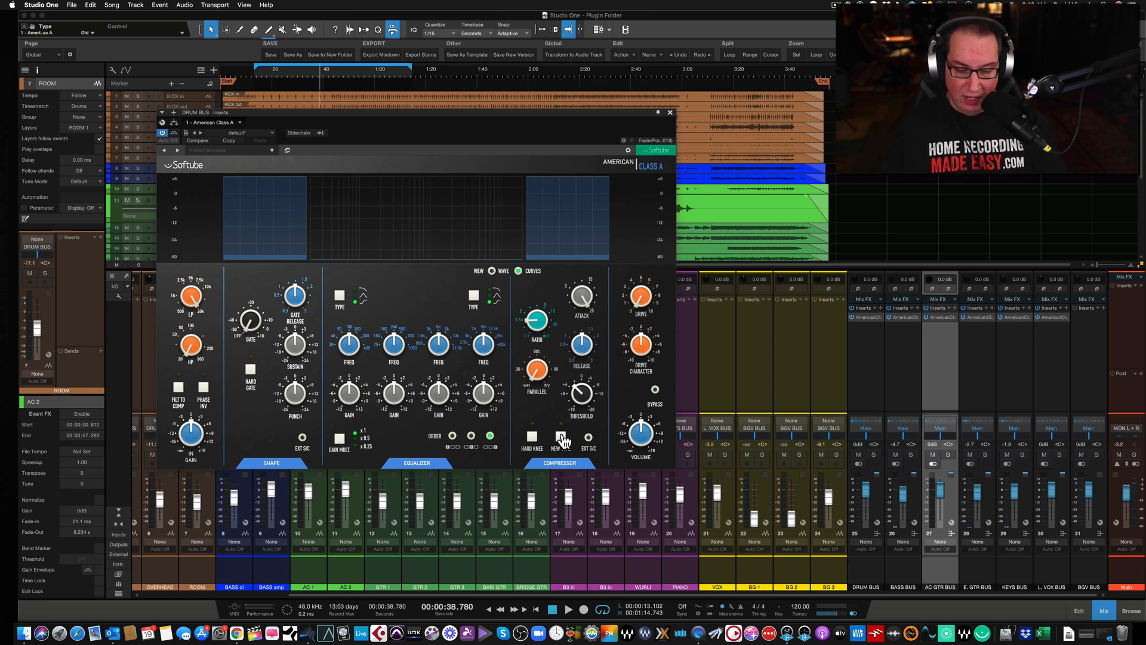
{"action": "left_click", "coordinate": [561, 439]}
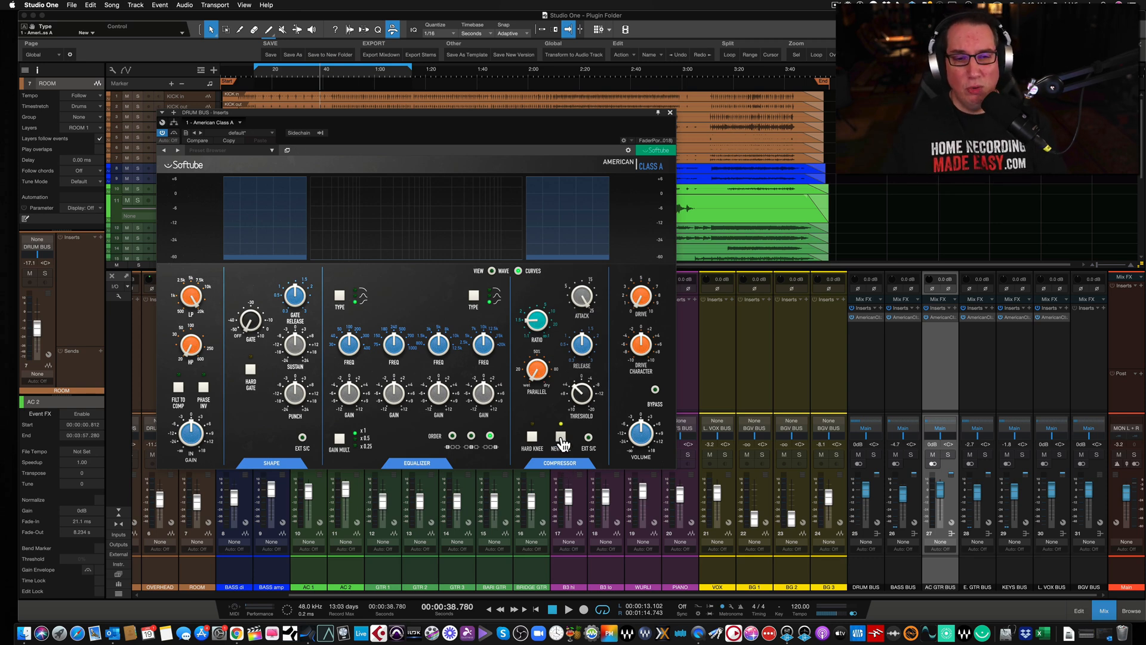
{"action": "left_click", "coordinate": [562, 440]}
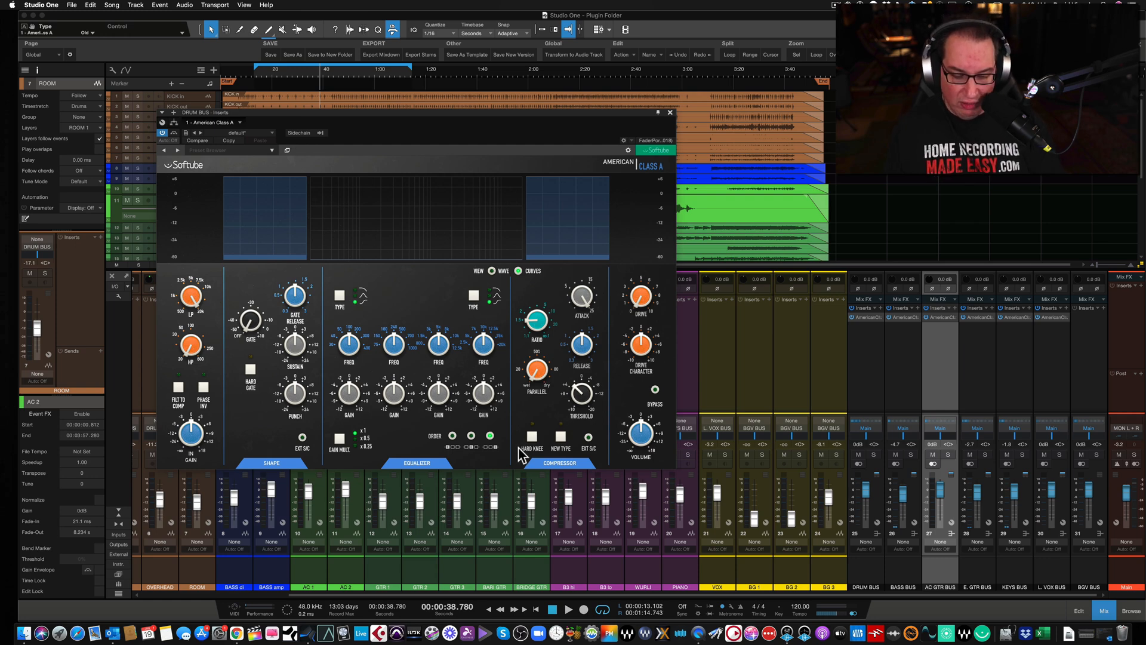
{"action": "left_click", "coordinate": [562, 438]}
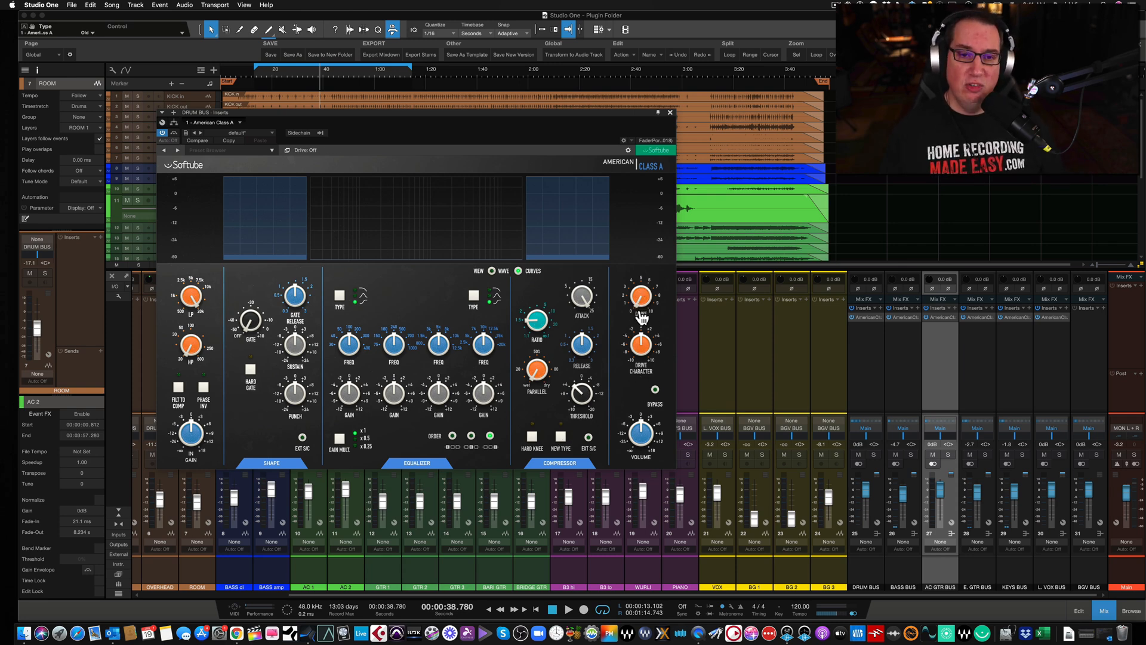
Try the Drive control and return it to Off
{"action": "mouse_move", "coordinate": [638, 299]}
{"action": "left_mouse_down"}
{"action": "mouse_move", "coordinate": [636, 239]}
{"action": "mouse_move", "coordinate": [629, 315]}
{"action": "left_mouse_up"}
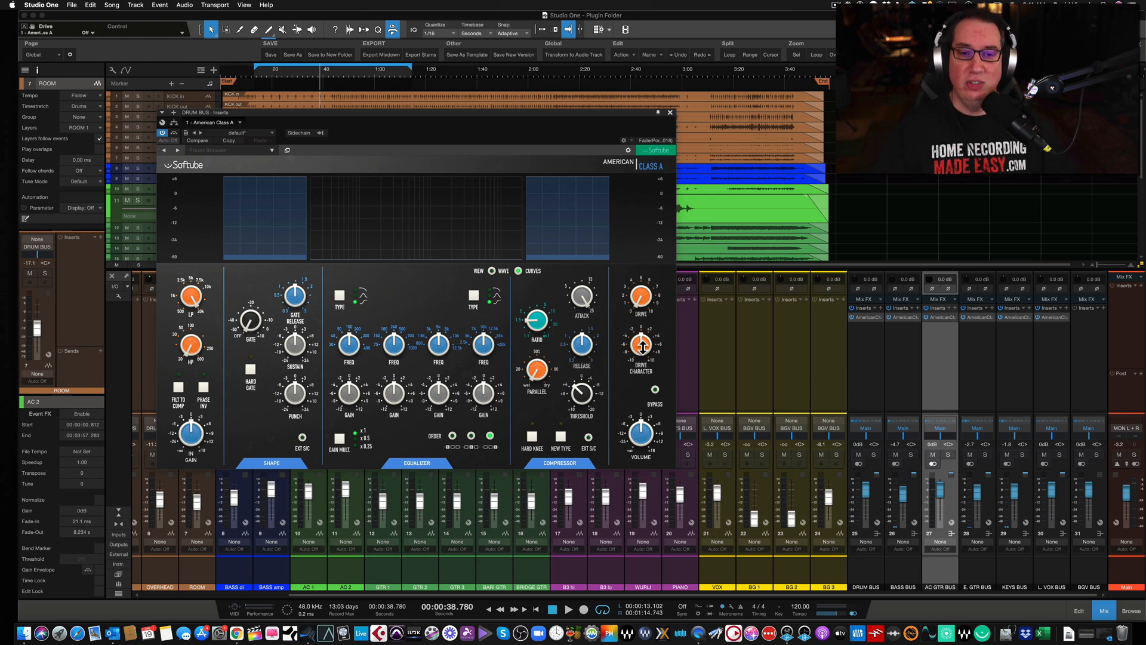
Try the Drive Character control at about -2.7 and leave it at -0.6
{"action": "mouse_move", "coordinate": [640, 347]}
{"action": "left_mouse_down"}
{"action": "mouse_move", "coordinate": [642, 368]}
{"action": "mouse_move", "coordinate": [643, 318]}
{"action": "mouse_move", "coordinate": [632, 381]}
{"action": "mouse_move", "coordinate": [631, 363]}
{"action": "left_mouse_up"}
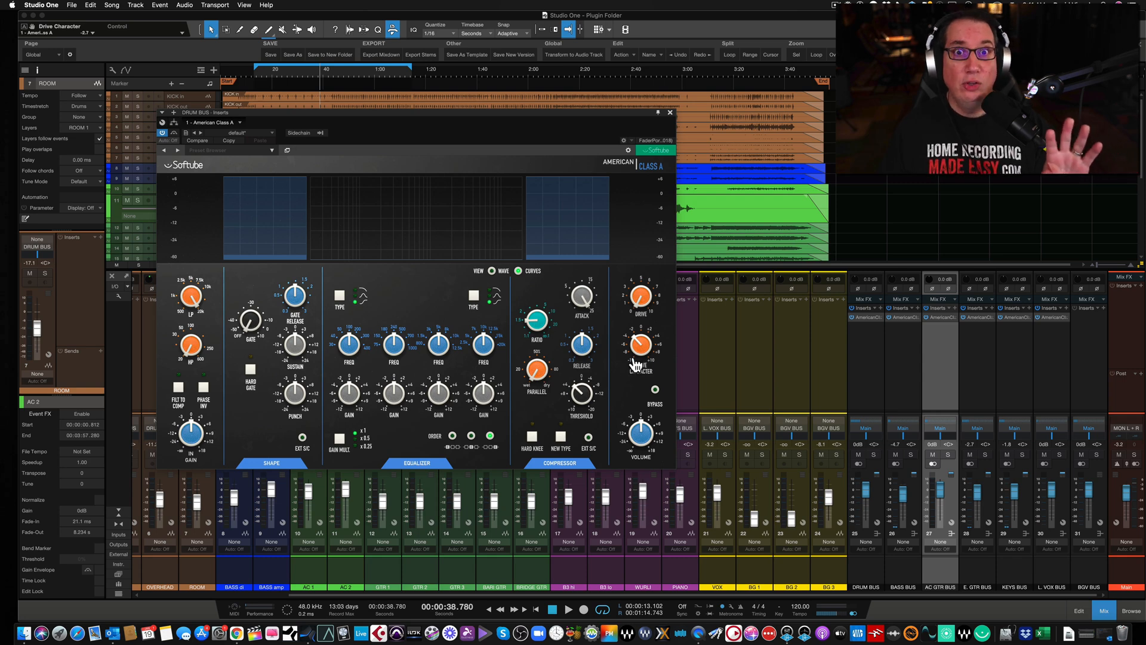
{"action": "left_click_drag", "start_coordinate": [637, 343], "coordinate": [637, 331]}
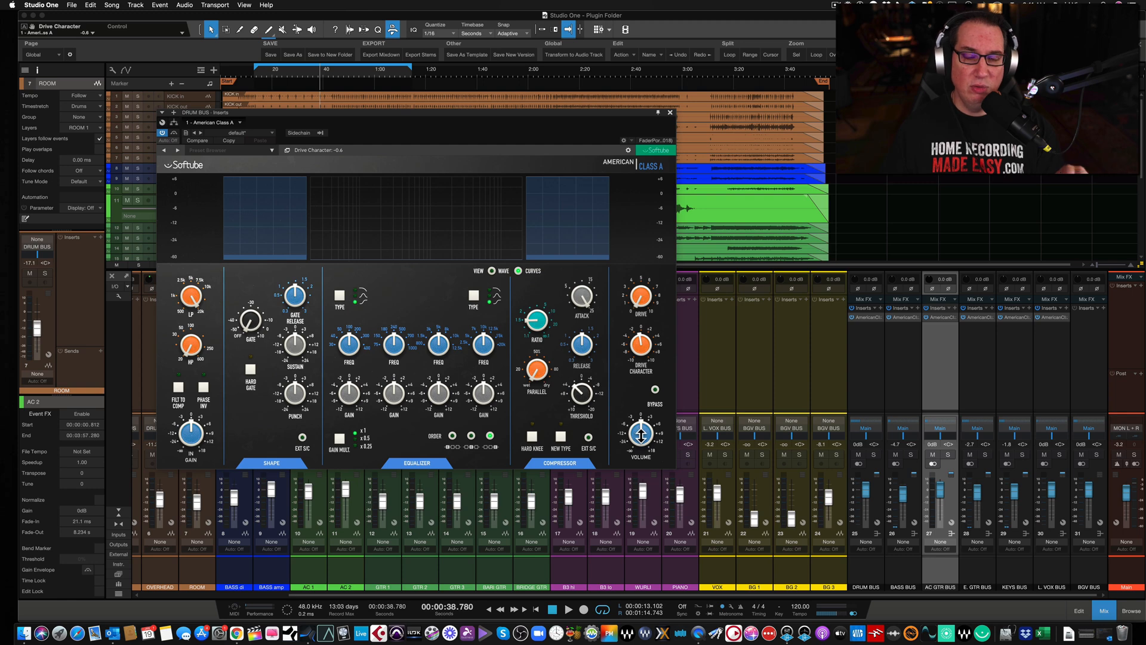
Toggle the channel strip's own bypass and the host's plug-in bypass, leaving both off
{"action": "left_click", "coordinate": [655, 390]}
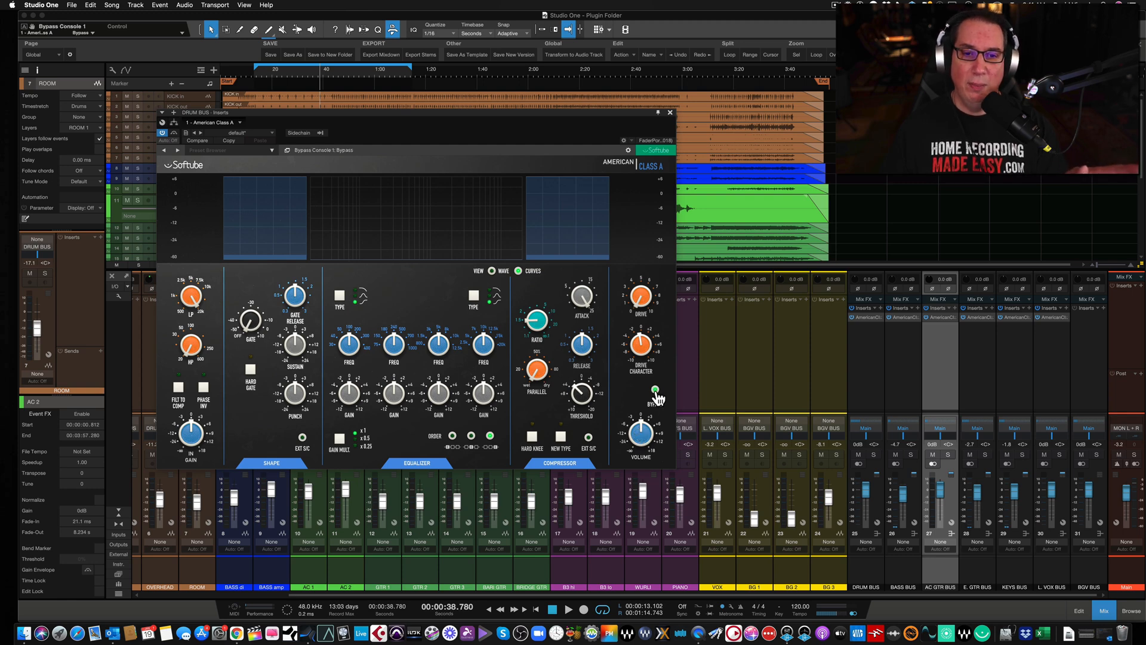
{"action": "left_click", "coordinate": [655, 391]}
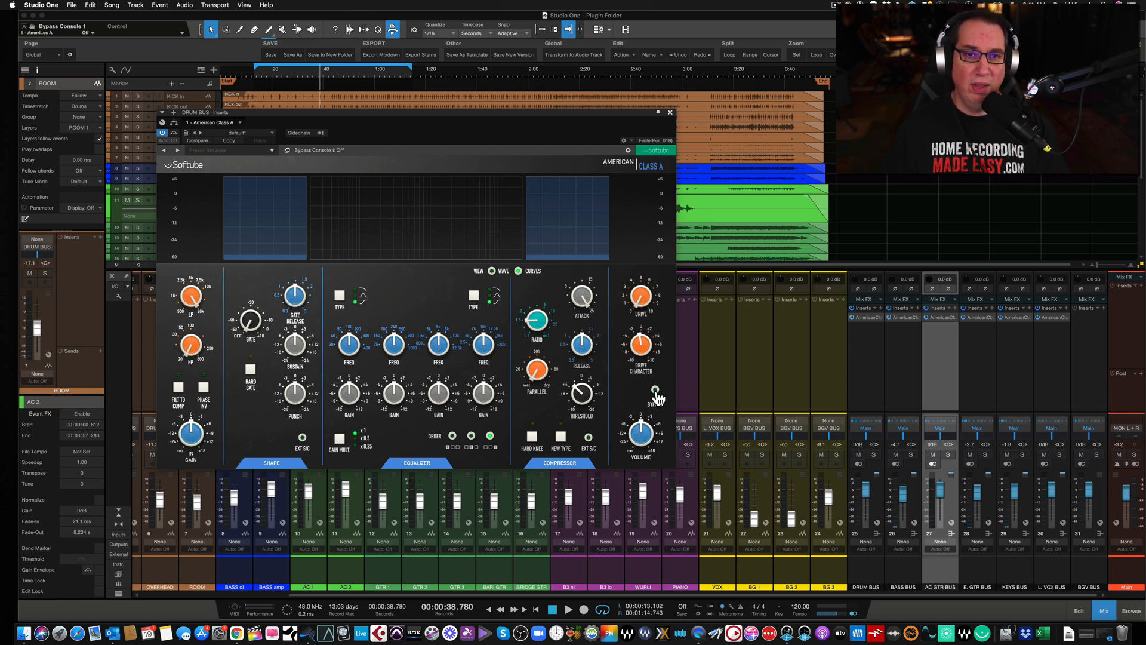
{"action": "left_click", "coordinate": [174, 133]}
{"action": "left_click", "coordinate": [173, 134]}
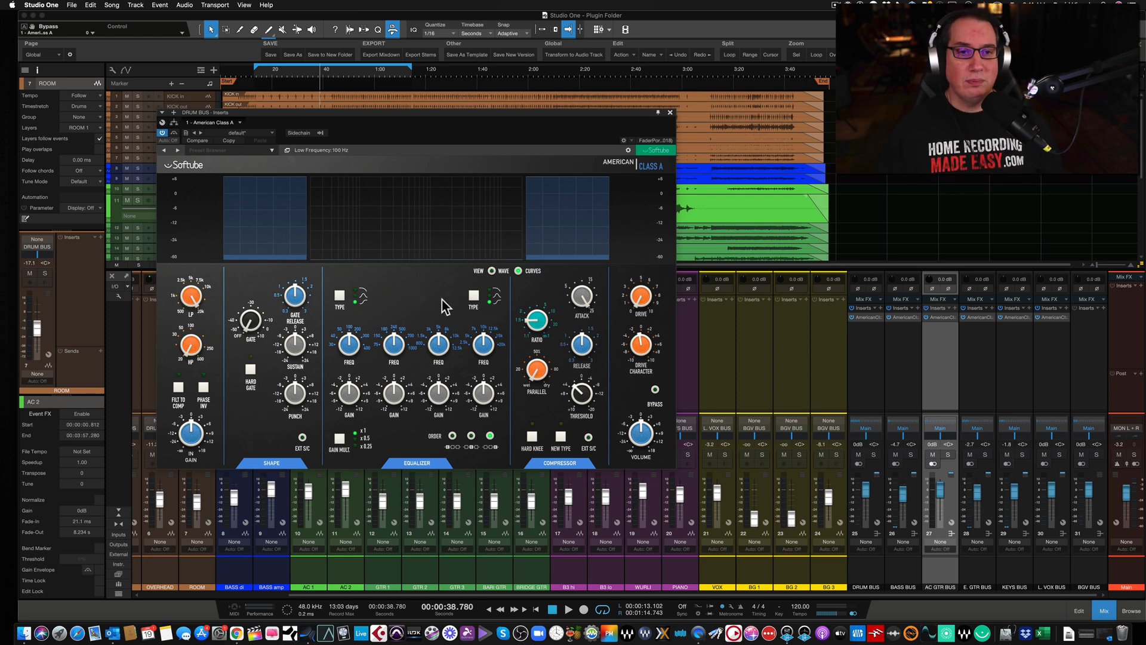
Switch the Shape and Equalizer sections off and back on
{"action": "left_click", "coordinate": [273, 463]}
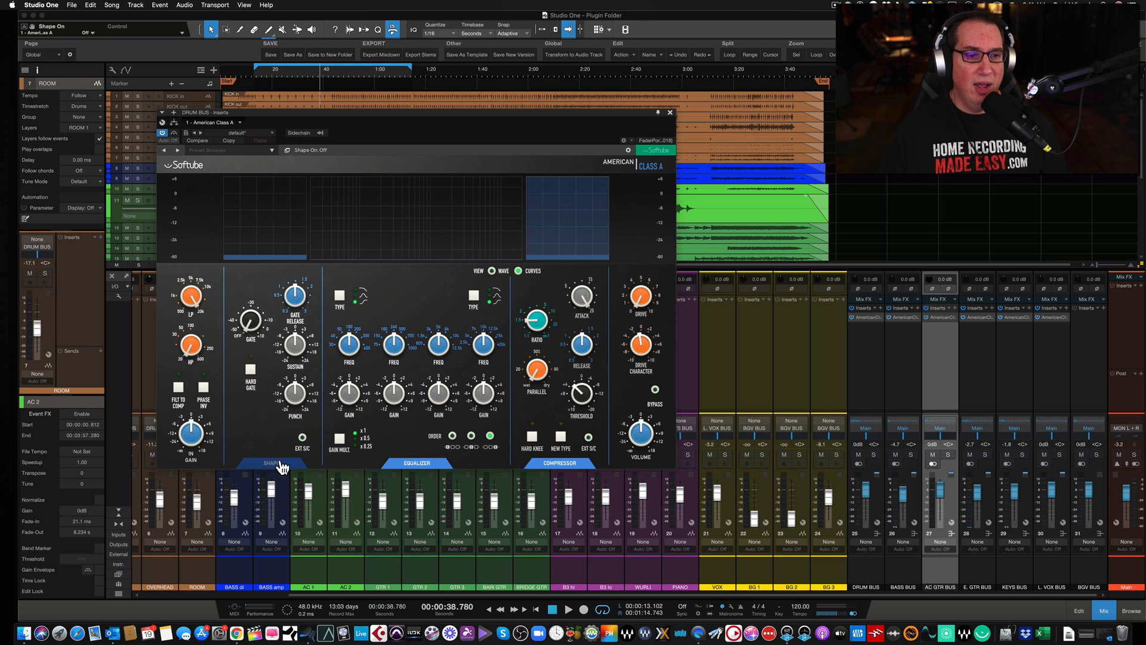
{"action": "left_click", "coordinate": [280, 464]}
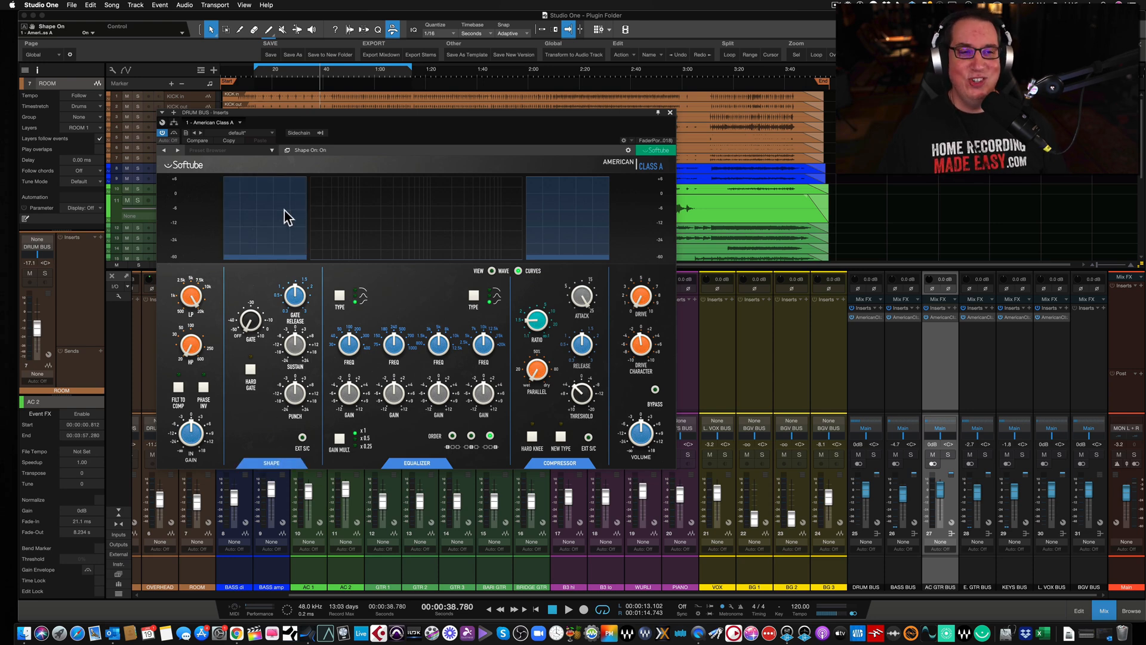
{"action": "left_click", "coordinate": [408, 464]}
{"action": "left_click", "coordinate": [408, 465]}
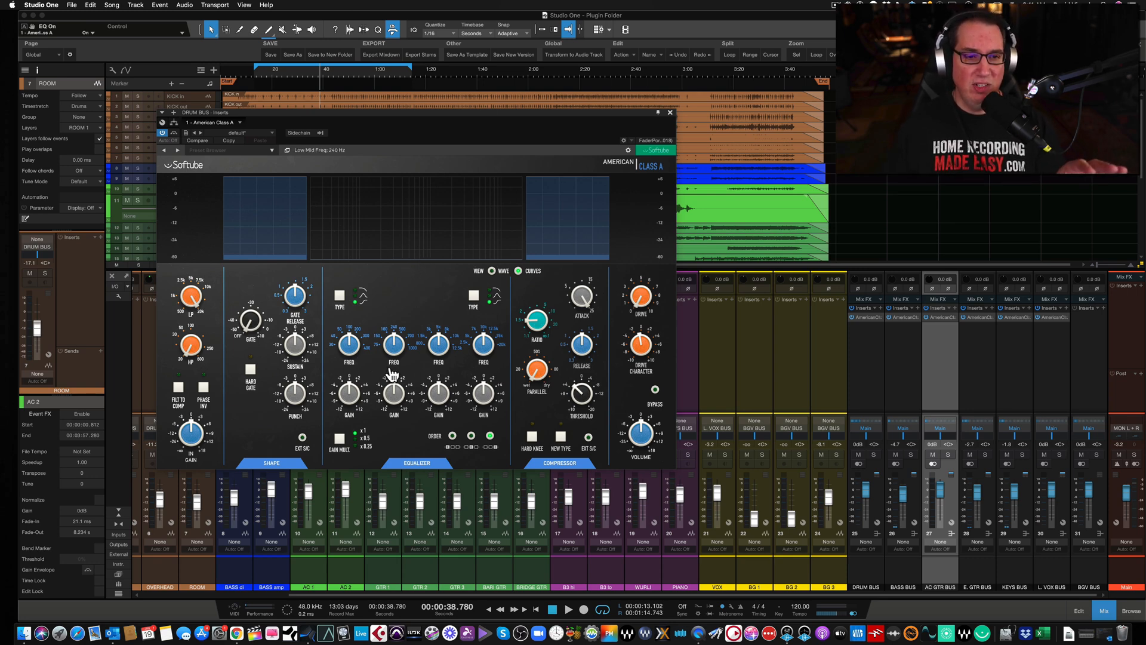
Set the channel strip's Low Cut filter to 30 Hz
{"action": "left_click", "coordinate": [187, 341]}
{"action": "left_click_drag", "start_coordinate": [187, 341], "coordinate": [190, 323]}
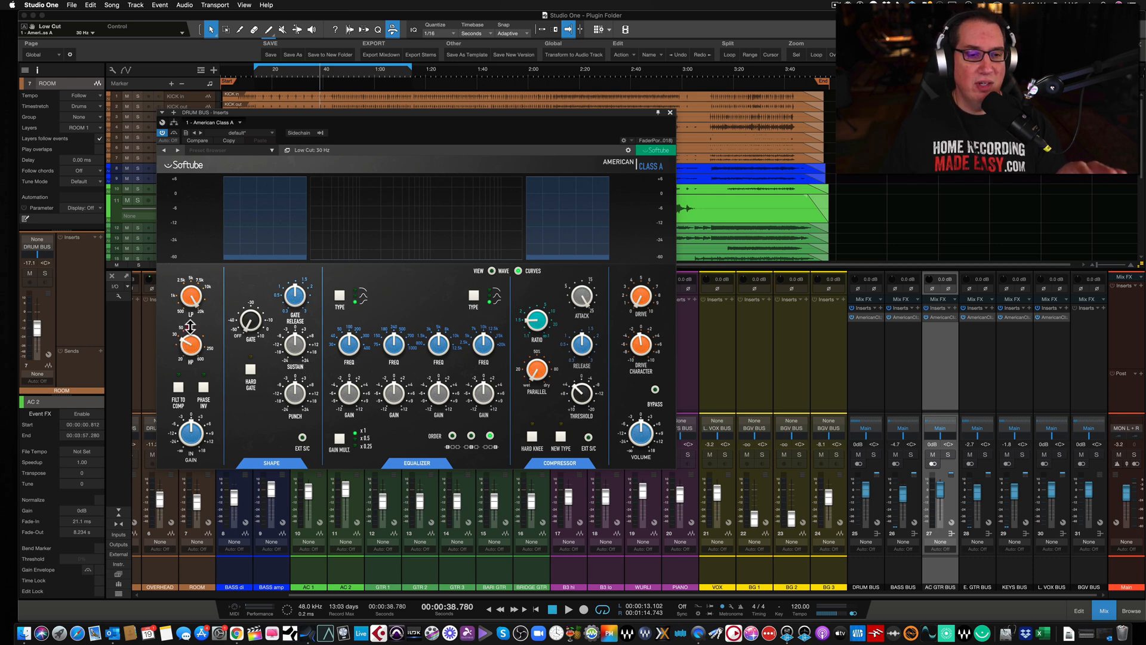
Try the low band type and the Wave display, returning to Shelf and Curves
{"action": "left_click", "coordinate": [338, 297]}
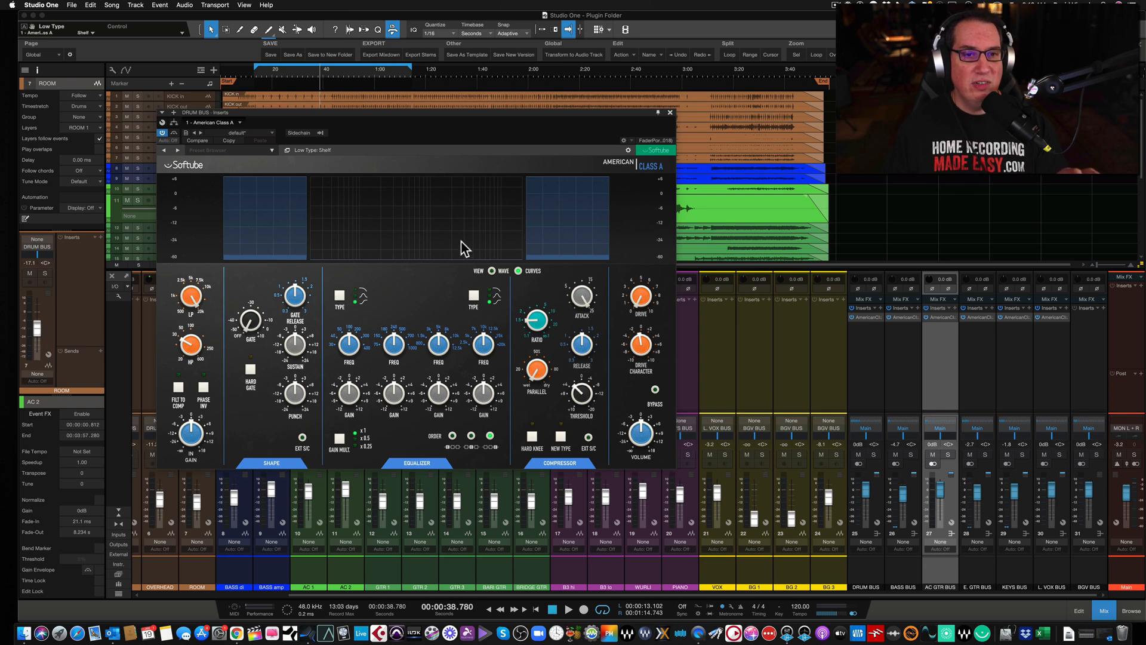
{"action": "left_click", "coordinate": [493, 271]}
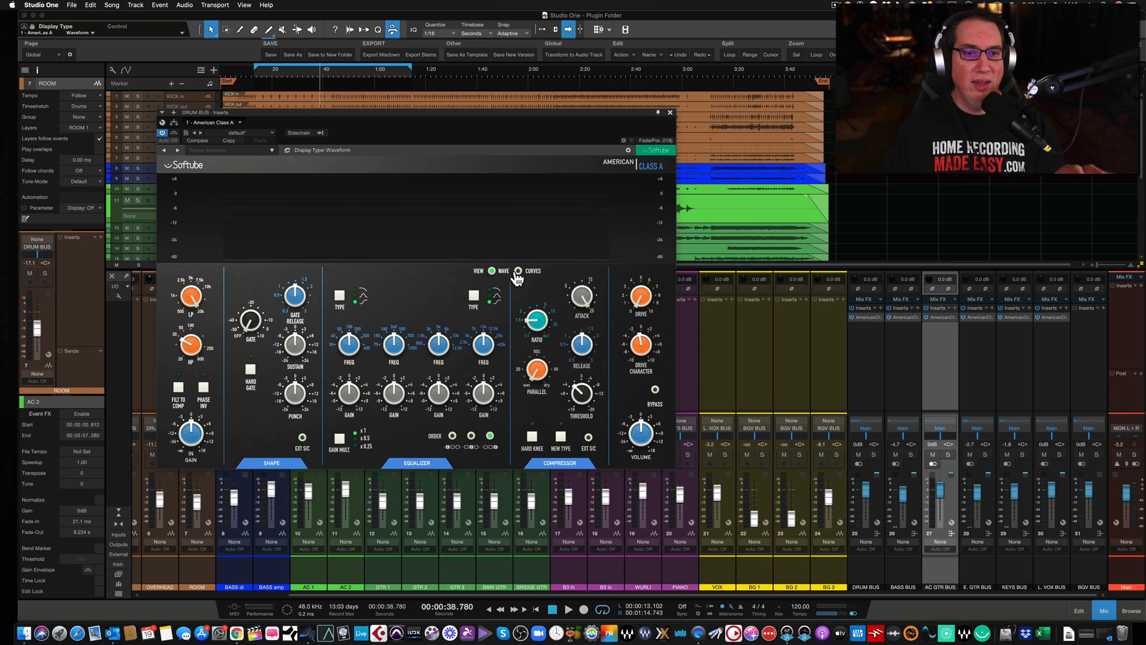
{"action": "left_click", "coordinate": [518, 271]}
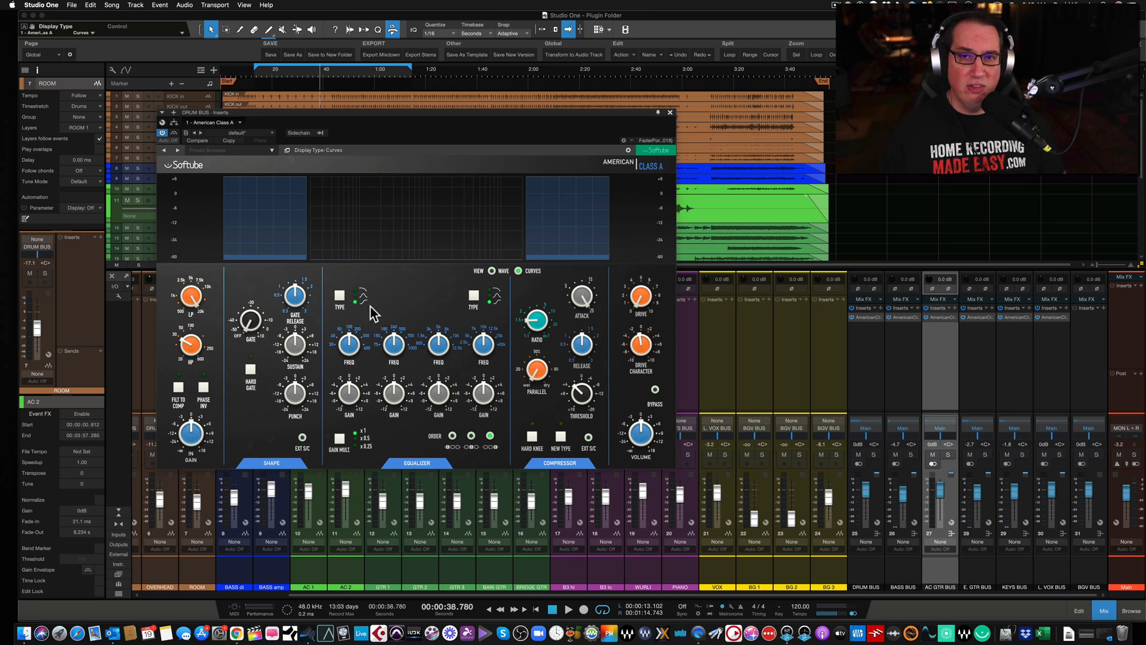
Play the song while lowering the Low Cut frequency slightly, stop playback and reposition the plug-in window
{"action": "key", "text": "space"}
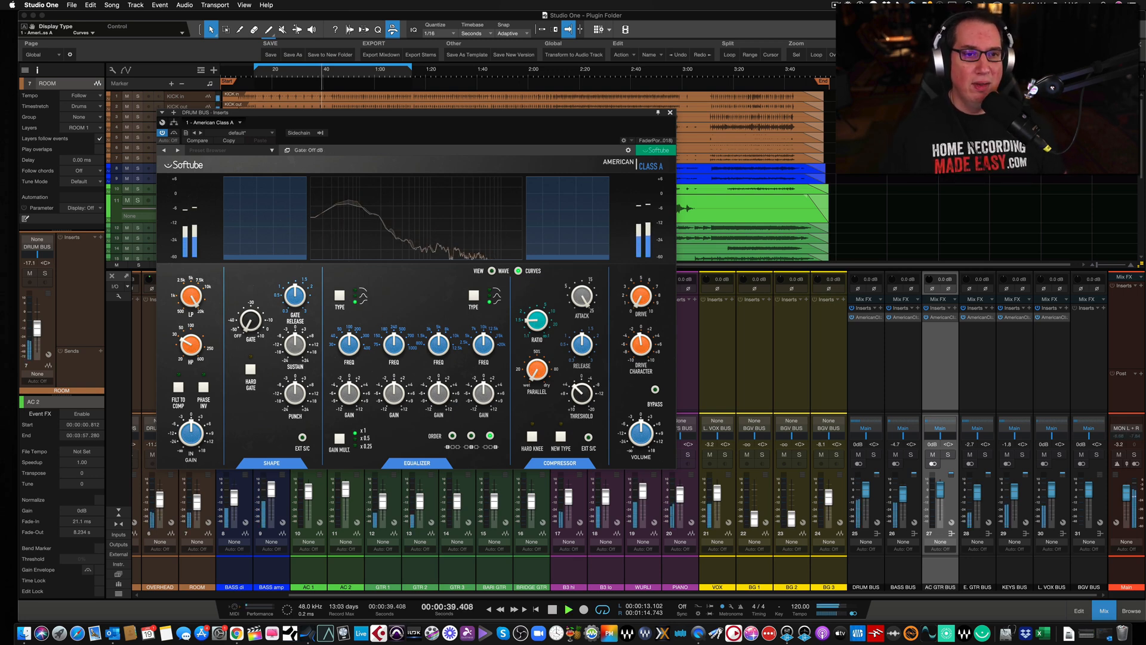
{"action": "mouse_move", "coordinate": [190, 344]}
{"action": "left_mouse_down"}
{"action": "mouse_move", "coordinate": [186, 375]}
{"action": "mouse_move", "coordinate": [182, 339]}
{"action": "left_mouse_up"}
{"action": "key", "text": "space"}
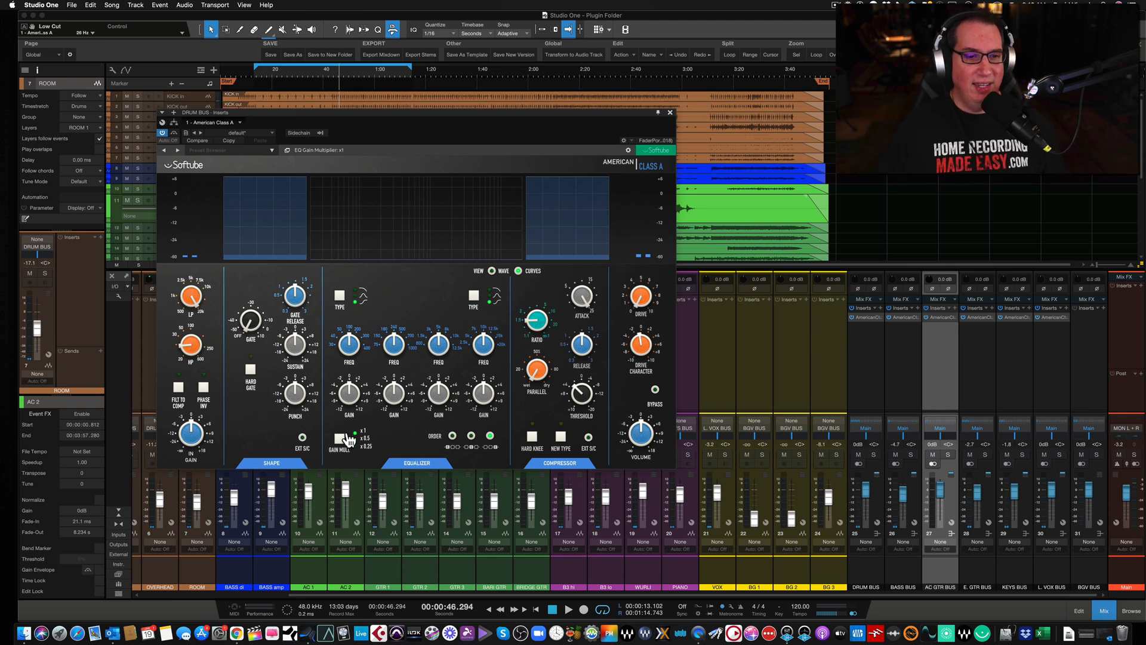
{"action": "left_click_drag", "start_coordinate": [387, 113], "coordinate": [391, 122]}
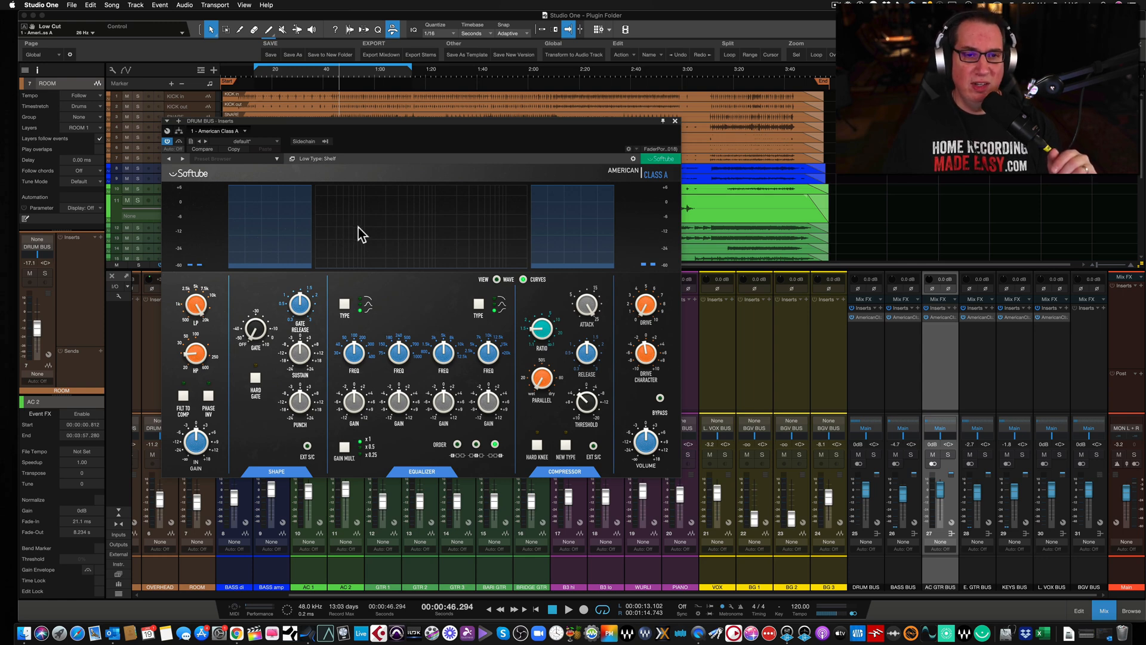
Toggle the compressor off and on and lower its threshold to -20.0 dBu while playing the song in Wave view
{"action": "left_click", "coordinate": [561, 471]}
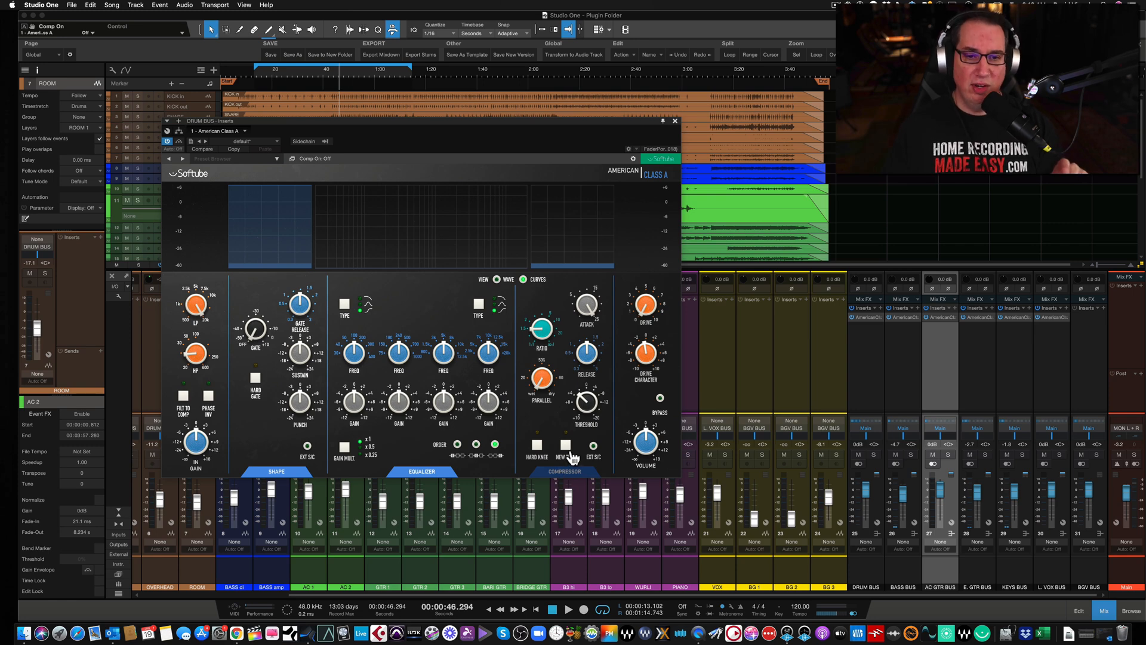
{"action": "left_click", "coordinate": [567, 473]}
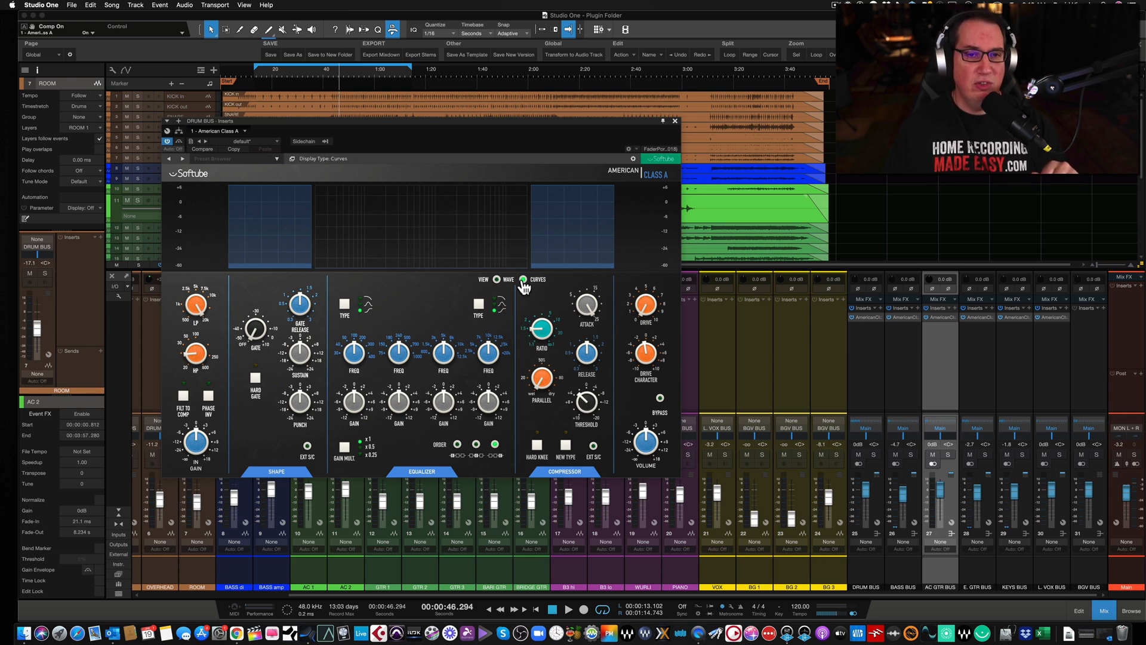
{"action": "left_click", "coordinate": [497, 280]}
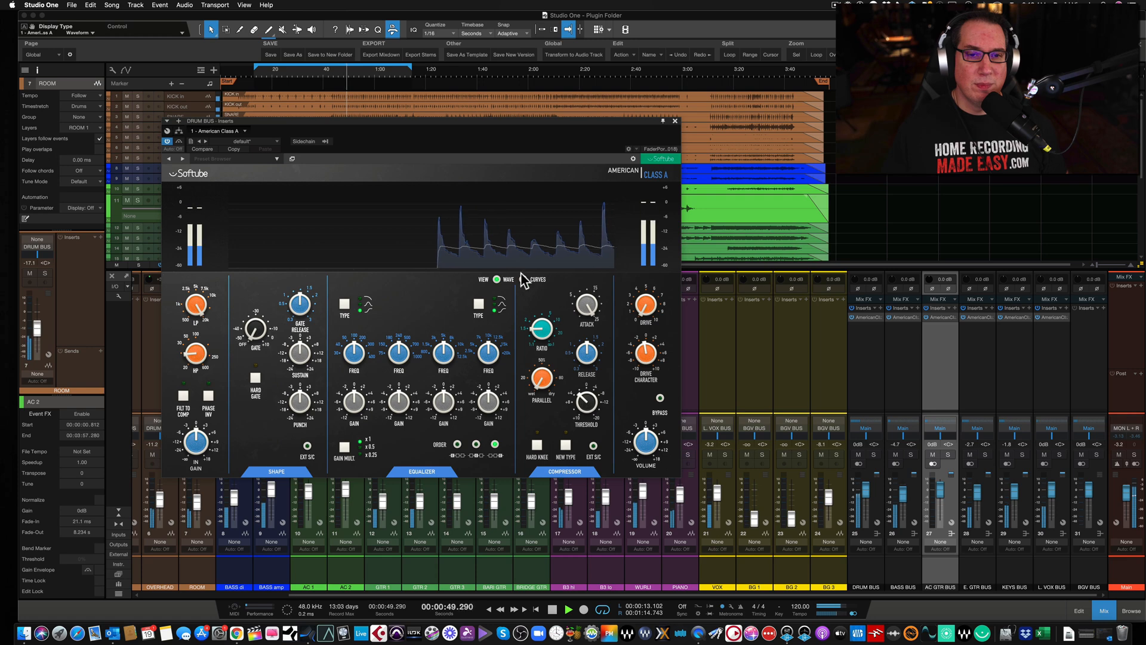
{"action": "left_click_drag", "start_coordinate": [584, 401], "coordinate": [578, 353]}
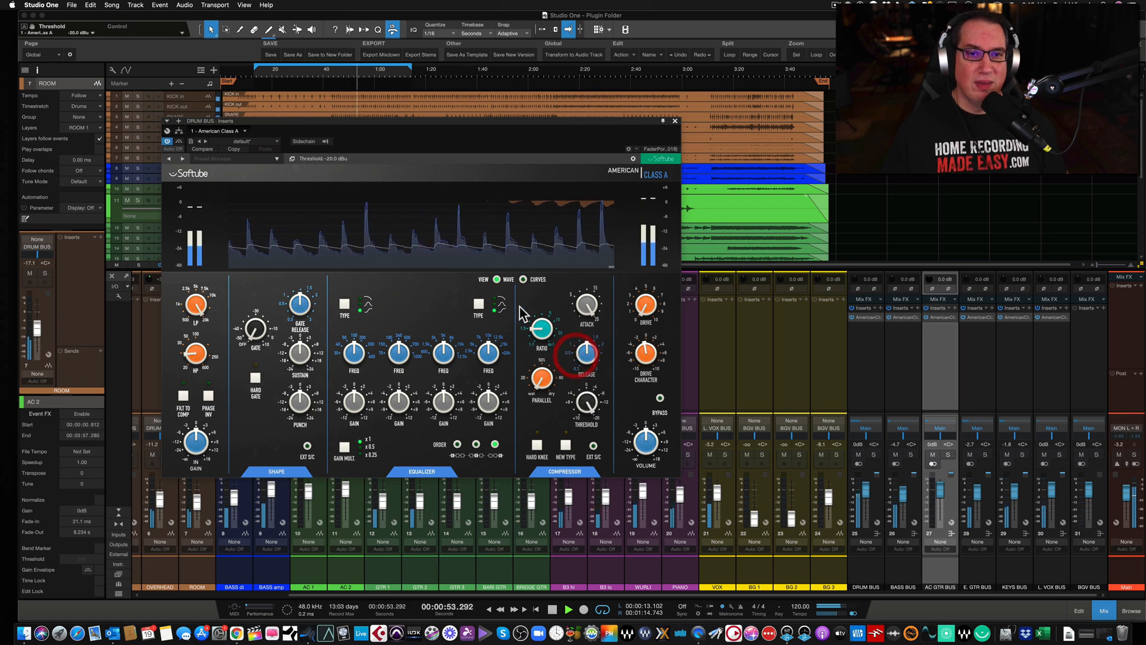
{"action": "key", "text": "space"}
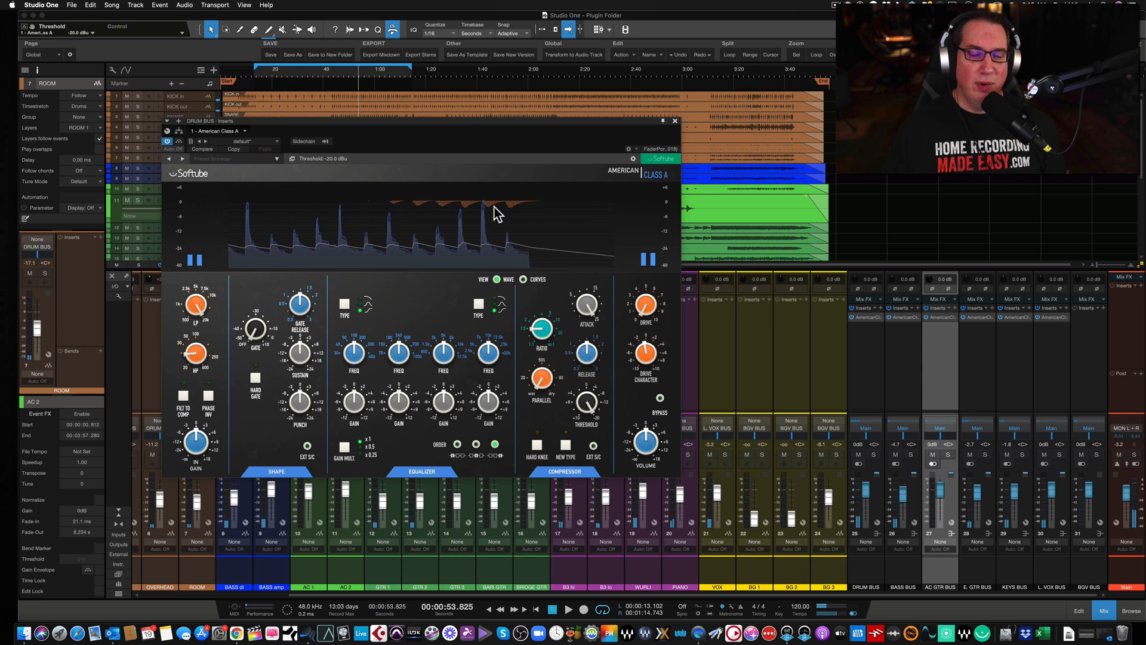
Return the display to Curves and raise the compressor threshold to about 0.3 dBu
{"action": "left_click", "coordinate": [524, 280]}
{"action": "key", "text": "space"}
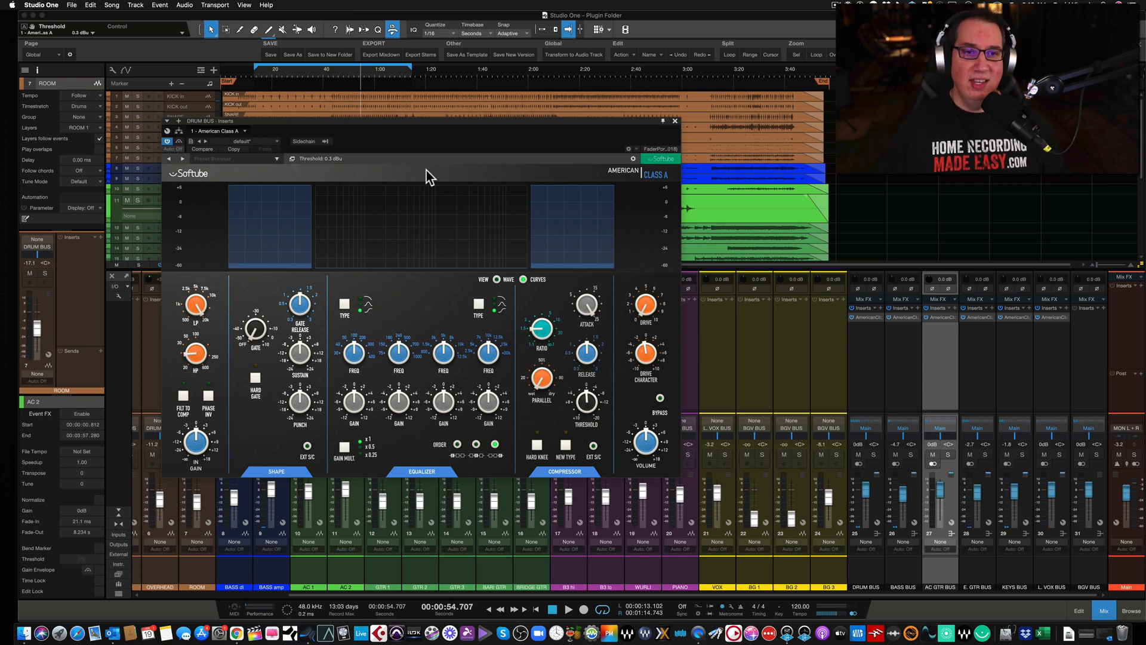
Close the plug-in window and solo the drum bus in the mixer
{"action": "left_click", "coordinate": [675, 121]}
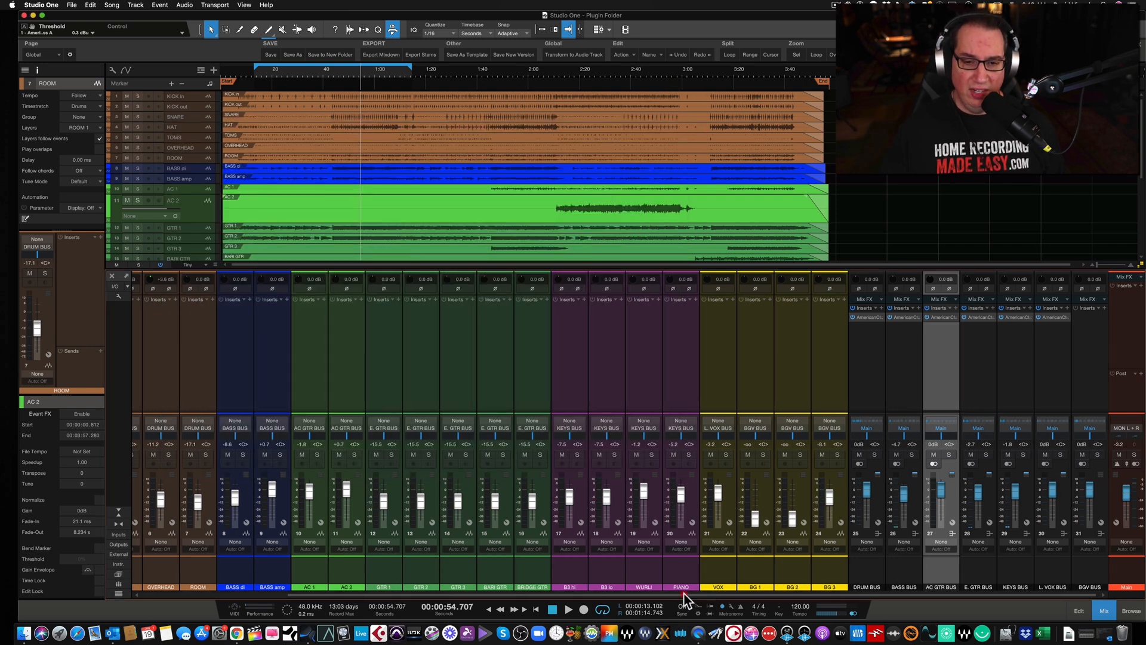
{"action": "left_click_drag", "start_coordinate": [704, 595], "coordinate": [469, 590]}
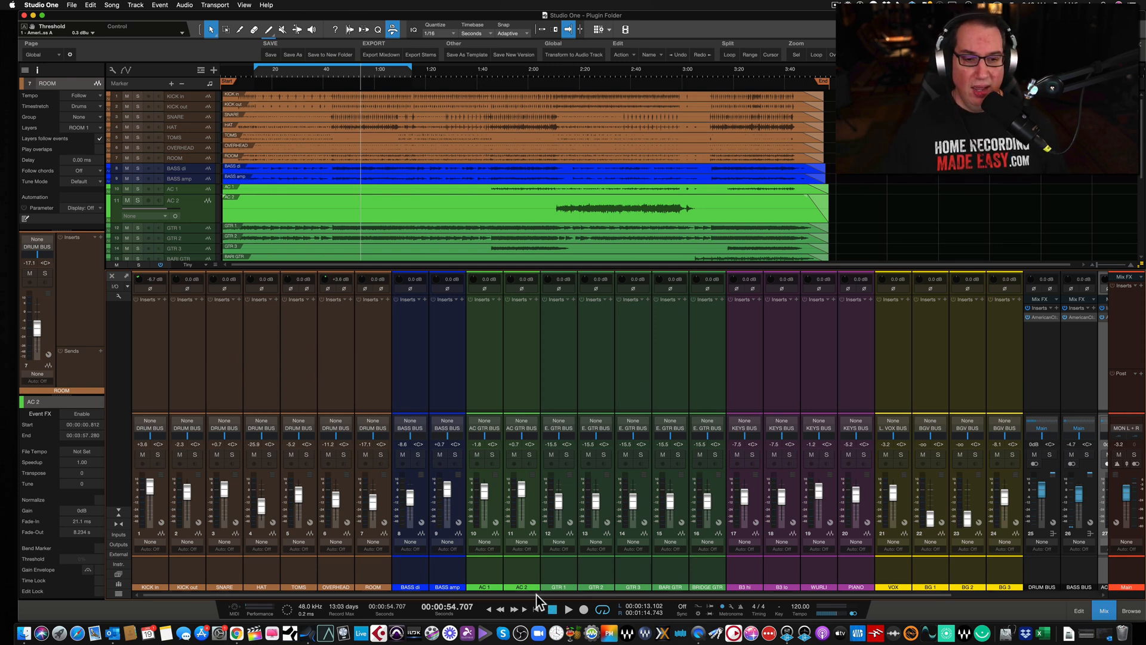
{"action": "left_click_drag", "start_coordinate": [536, 595], "coordinate": [818, 586]}
{"action": "left_click", "coordinate": [874, 455]}
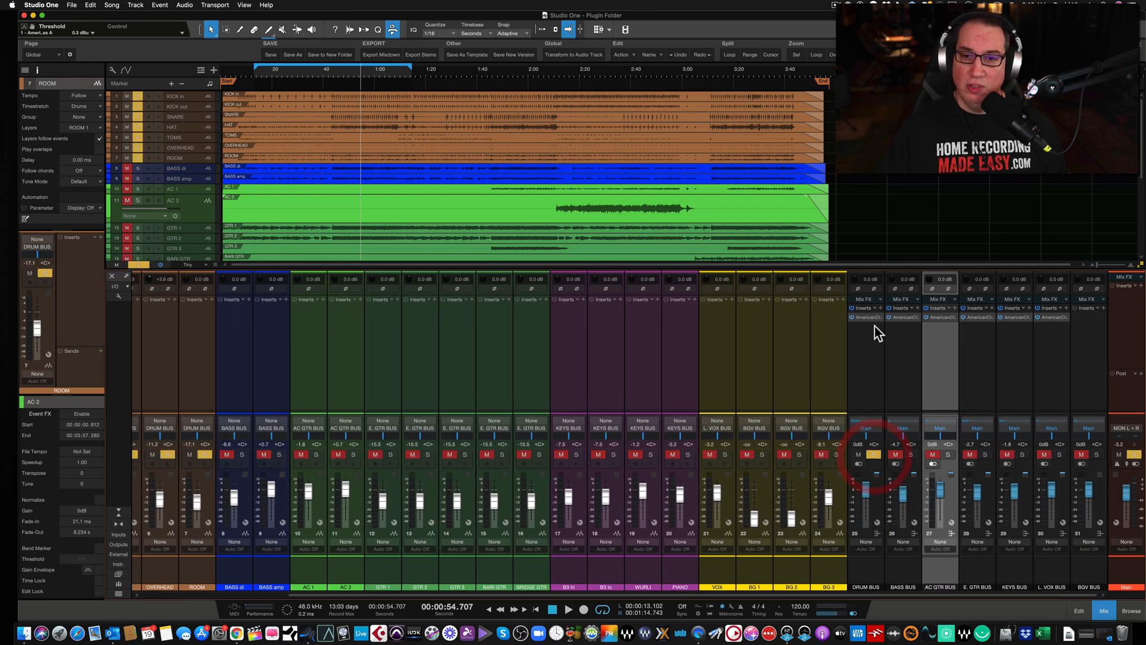
Reopen American Class A on the drum bus, start playback and move its window lower
{"action": "left_click", "coordinate": [867, 317]}
{"action": "key", "text": "space"}
{"action": "left_click_drag", "start_coordinate": [393, 122], "coordinate": [409, 150]}
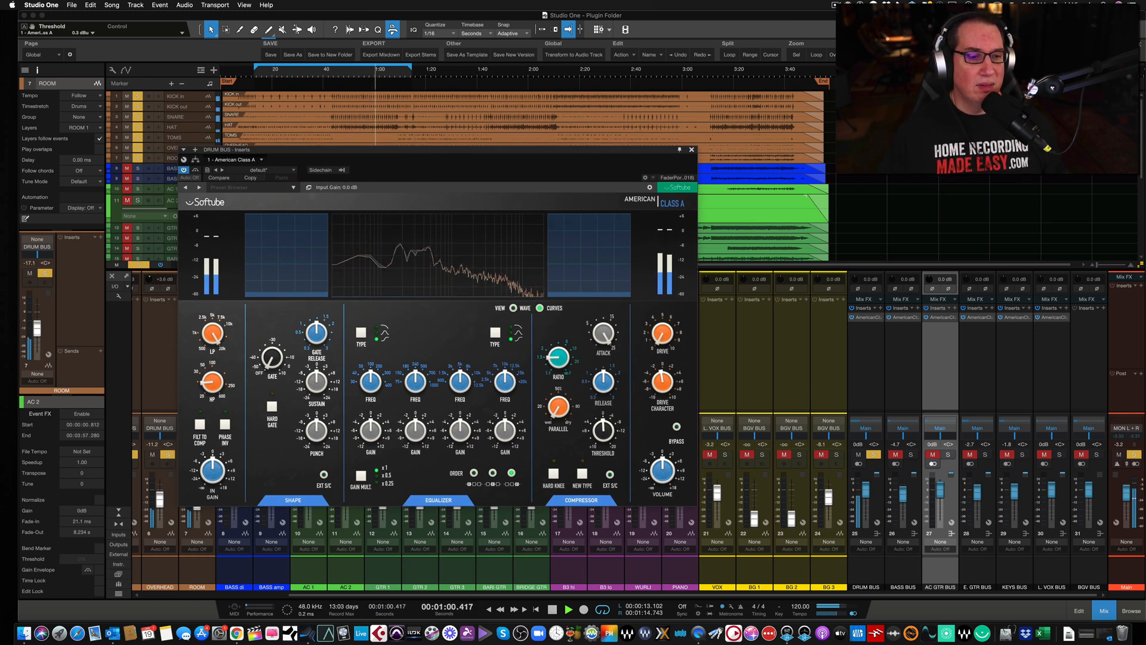
Raise the Low Cut to 34 Hz on the soloed drums and switch off the Equalizer section
{"action": "left_click_drag", "start_coordinate": [214, 412], "coordinate": [203, 311]}
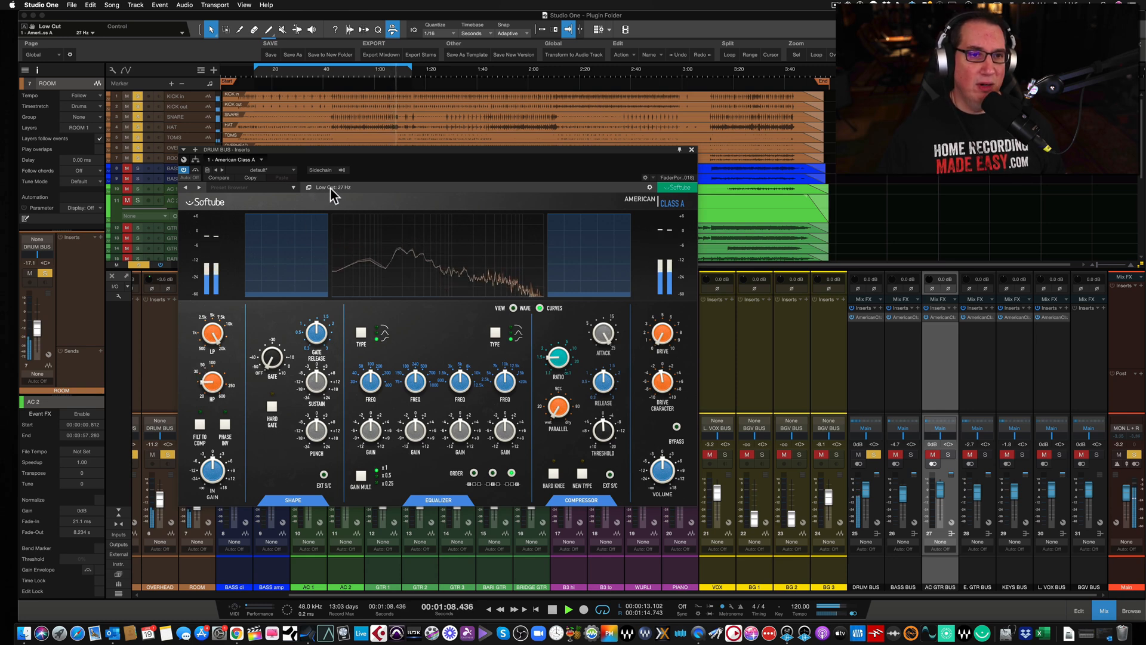
{"action": "left_click_drag", "start_coordinate": [211, 385], "coordinate": [209, 370]}
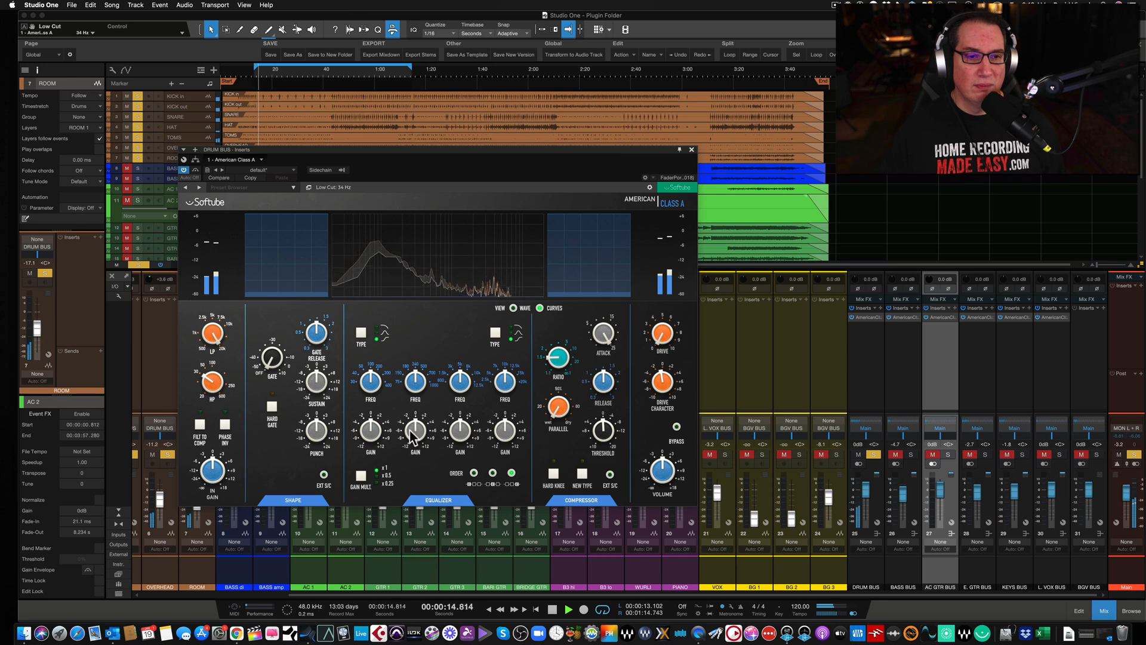
{"action": "left_click", "coordinate": [436, 500]}
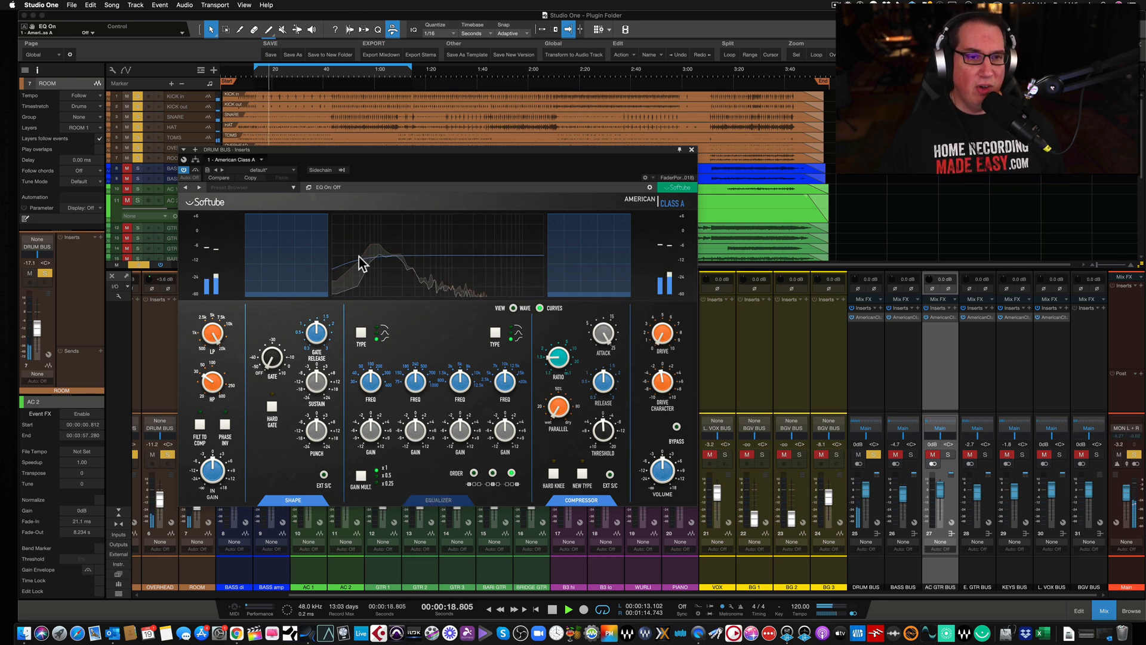
Fine-tune the Low Cut filter during playback, ending at 30 Hz
{"action": "mouse_move", "coordinate": [209, 380]}
{"action": "left_mouse_down"}
{"action": "mouse_move", "coordinate": [209, 402]}
{"action": "mouse_move", "coordinate": [212, 374]}
{"action": "left_mouse_up"}
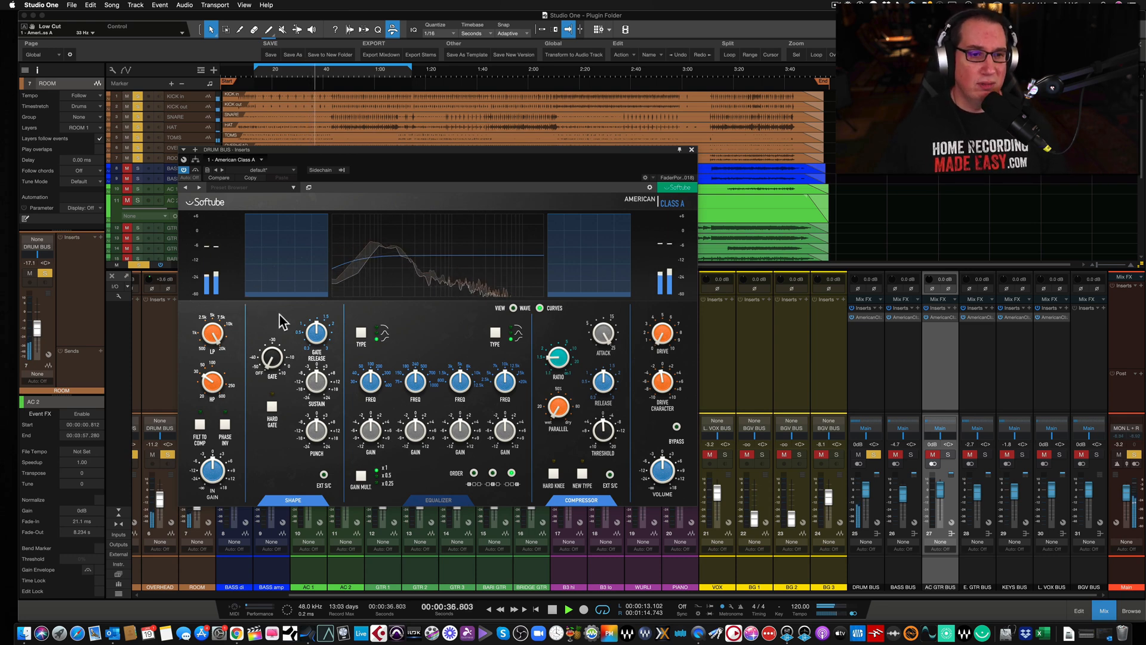
{"action": "mouse_move", "coordinate": [208, 380]}
{"action": "left_click_drag", "start_coordinate": [207, 381], "coordinate": [208, 382]}
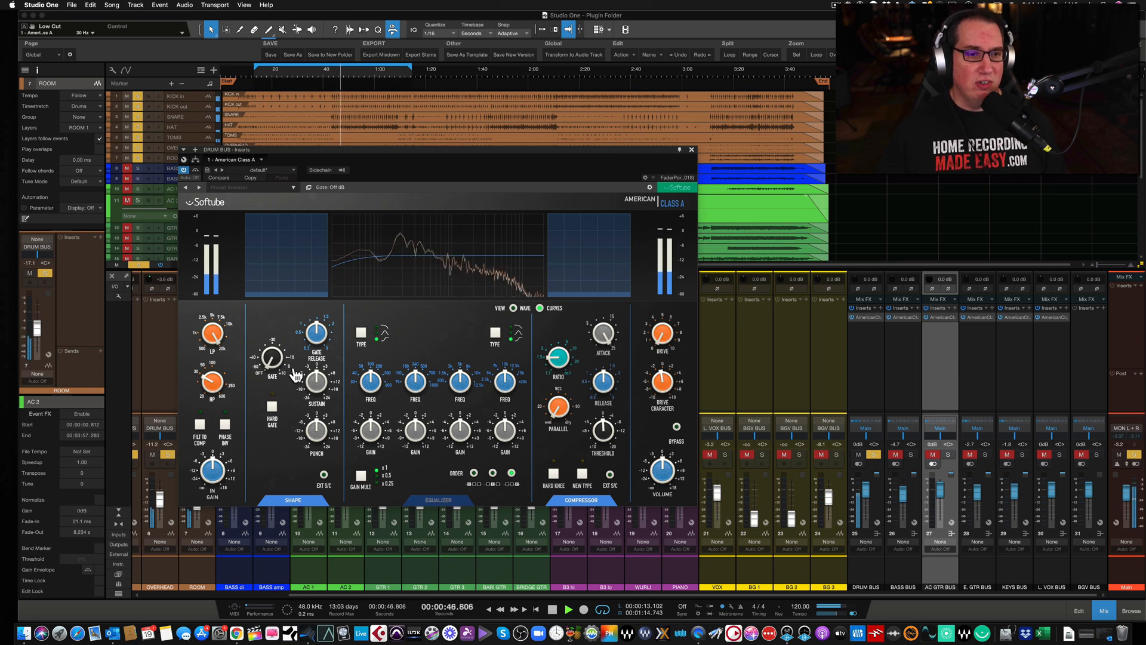
Lower the High Cut to about 11 kHz and raise the Shape section's Punch to about 6 dB
{"action": "left_click_drag", "start_coordinate": [212, 333], "coordinate": [208, 353]}
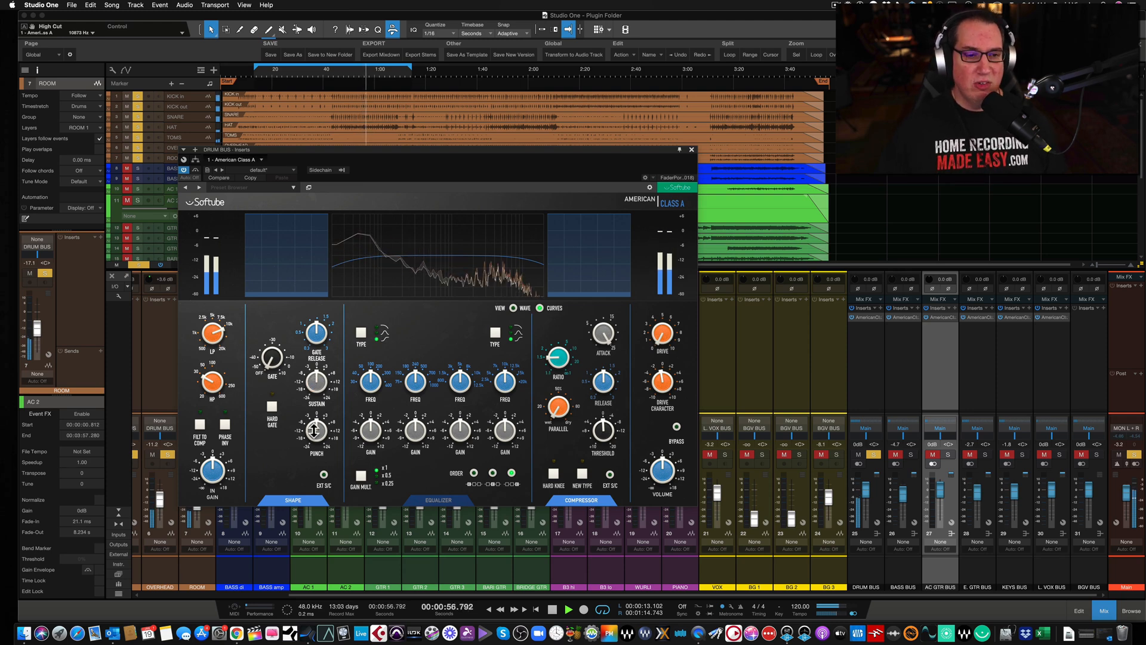
{"action": "left_click_drag", "start_coordinate": [317, 426], "coordinate": [316, 418]}
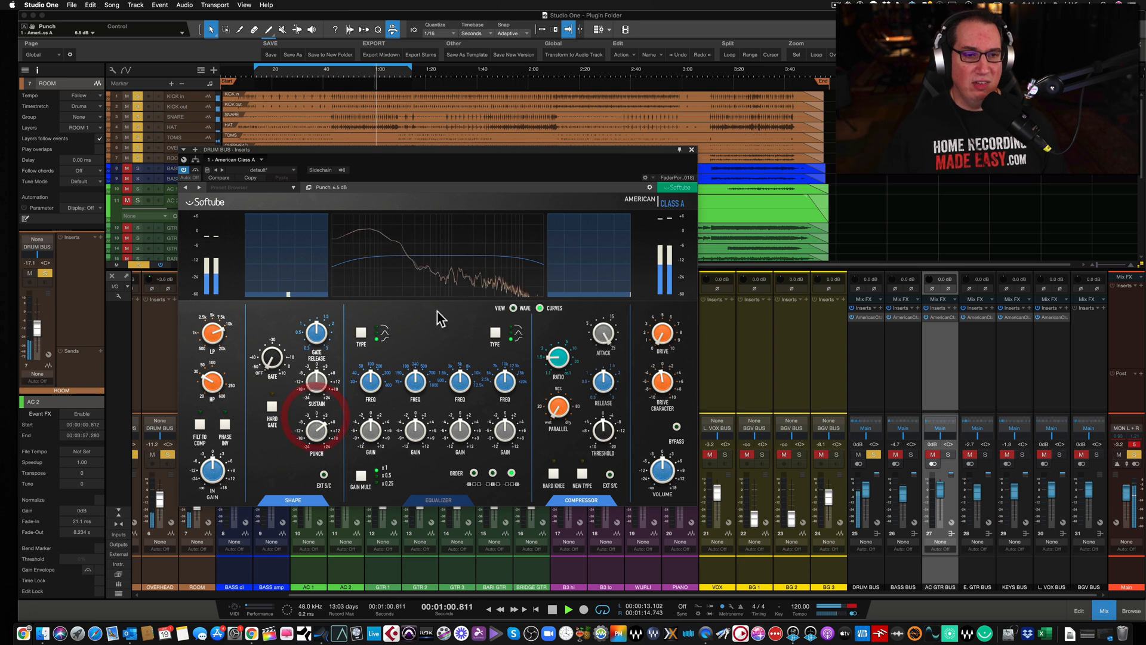
Close the plug-in window, lower the drum bus fader and reopen American Class A on the drum bus
{"action": "left_click", "coordinate": [692, 150]}
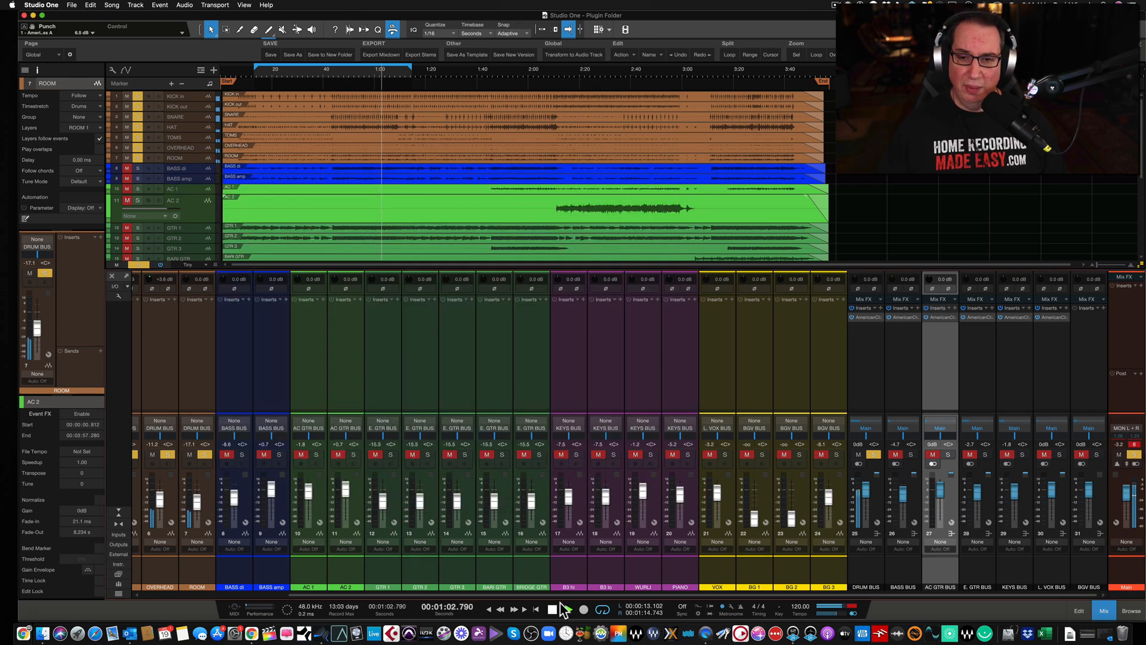
{"action": "left_click_drag", "start_coordinate": [865, 494], "coordinate": [866, 501]}
{"action": "left_click_drag", "start_coordinate": [657, 596], "coordinate": [283, 591]}
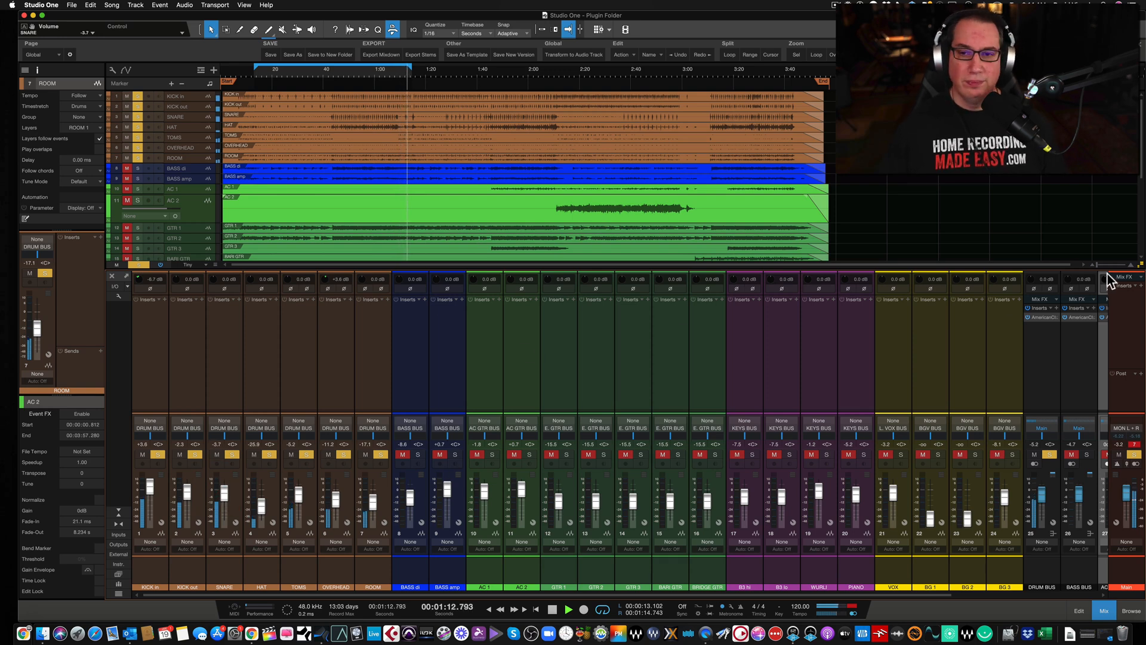
{"action": "left_click", "coordinate": [1047, 317]}
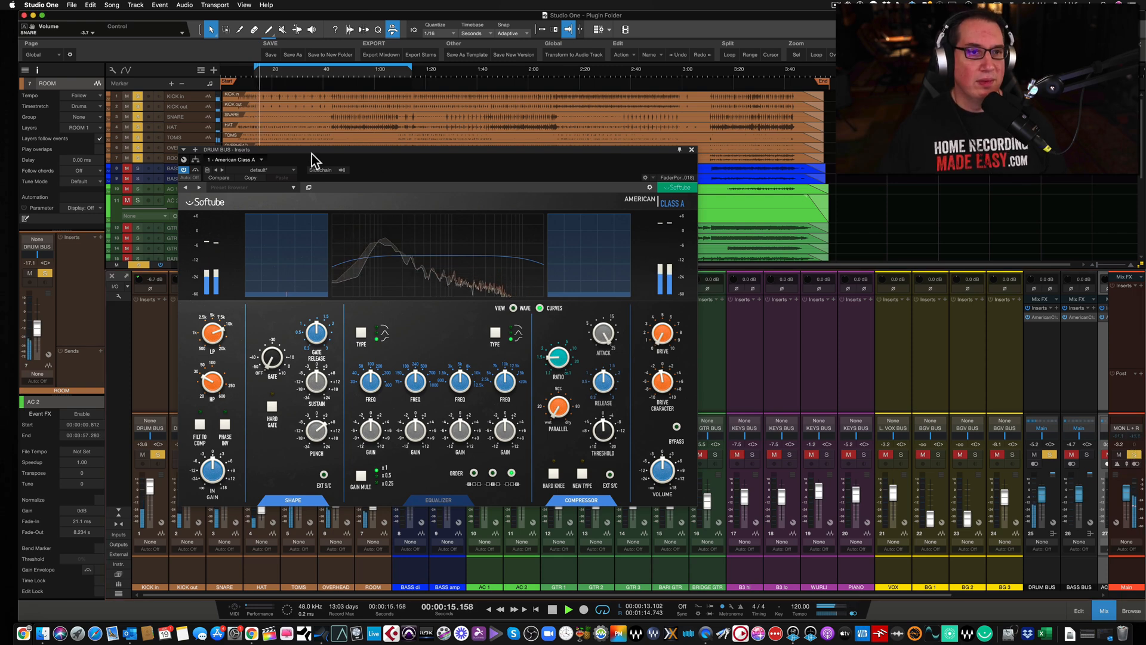
Raise the Shape section's Sustain to 3 dB on the drum bus
{"action": "left_click_drag", "start_coordinate": [312, 149], "coordinate": [291, 162]}
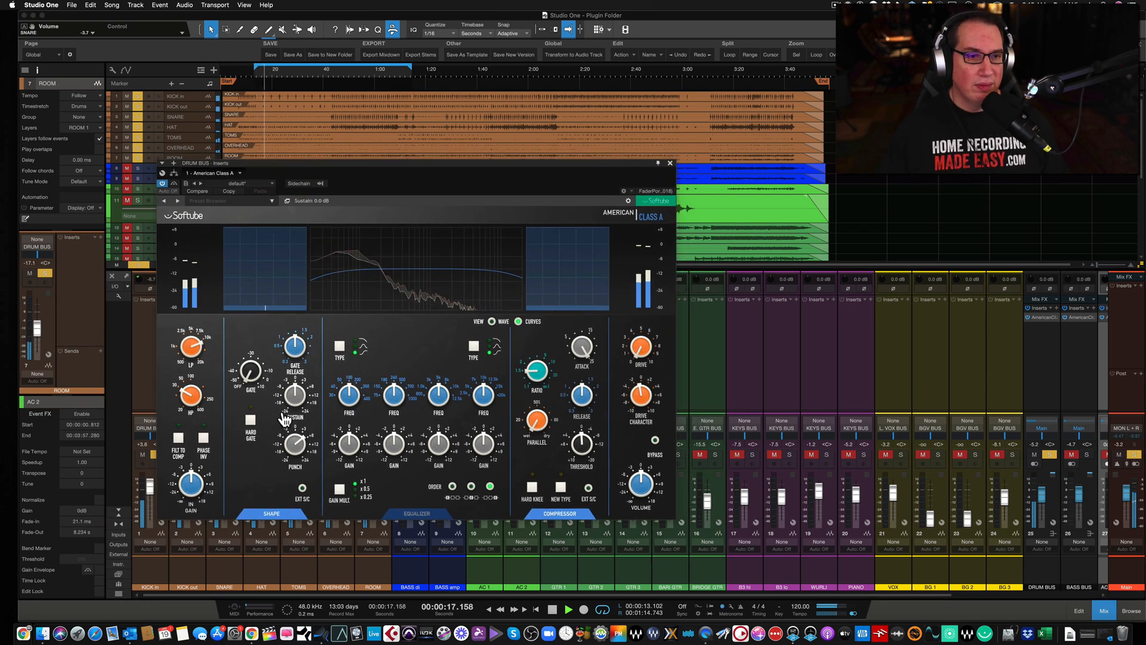
{"action": "mouse_move", "coordinate": [294, 442]}
{"action": "left_mouse_down"}
{"action": "mouse_move", "coordinate": [291, 421]}
{"action": "mouse_move", "coordinate": [287, 443]}
{"action": "left_mouse_up"}
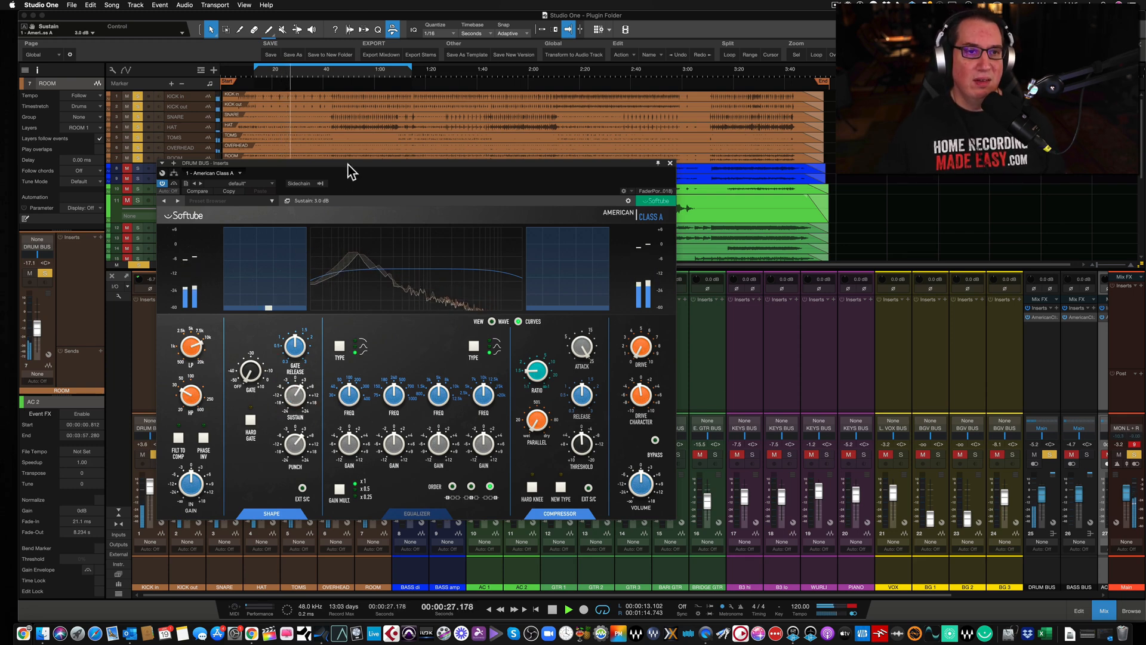
{"action": "left_click_drag", "start_coordinate": [349, 164], "coordinate": [348, 149]}
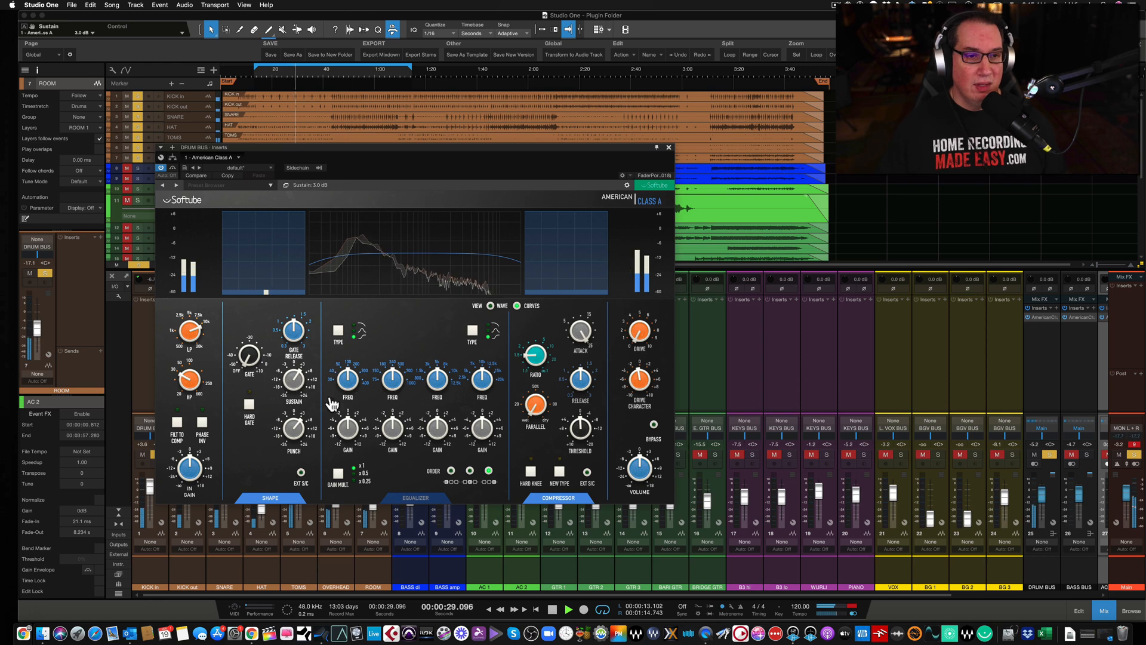
Compare the drums with the Shape section switched off and on during playback, leaving it on
{"action": "left_click", "coordinate": [268, 499]}
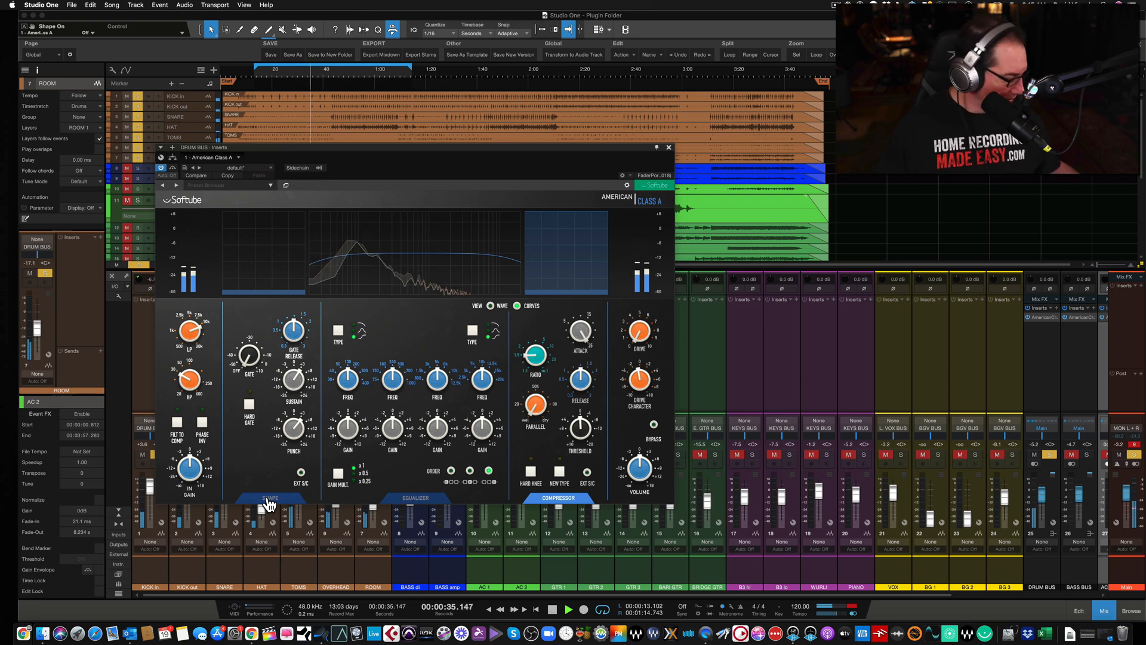
{"action": "left_click", "coordinate": [269, 500]}
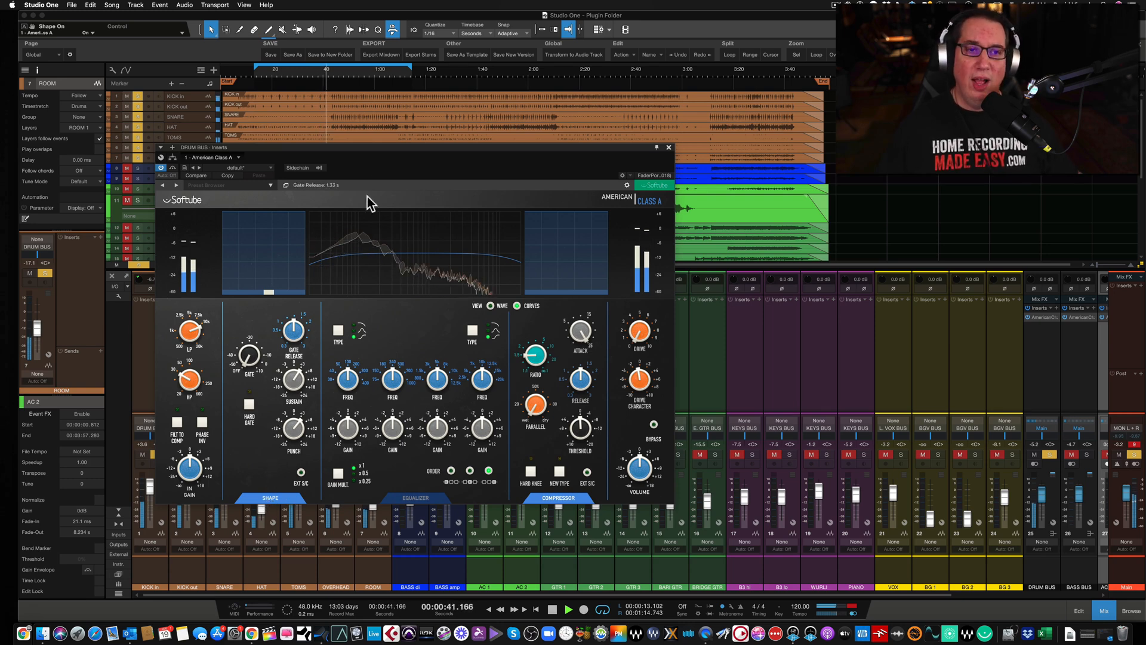
{"action": "left_click_drag", "start_coordinate": [390, 148], "coordinate": [391, 165]}
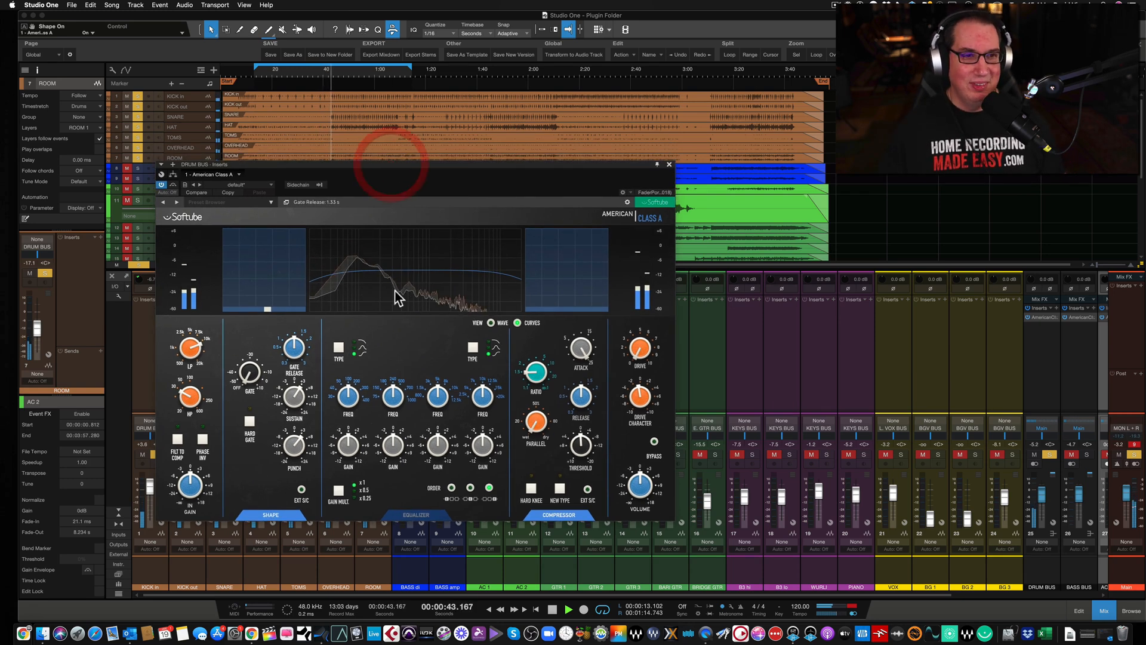
{"action": "left_click", "coordinate": [278, 515]}
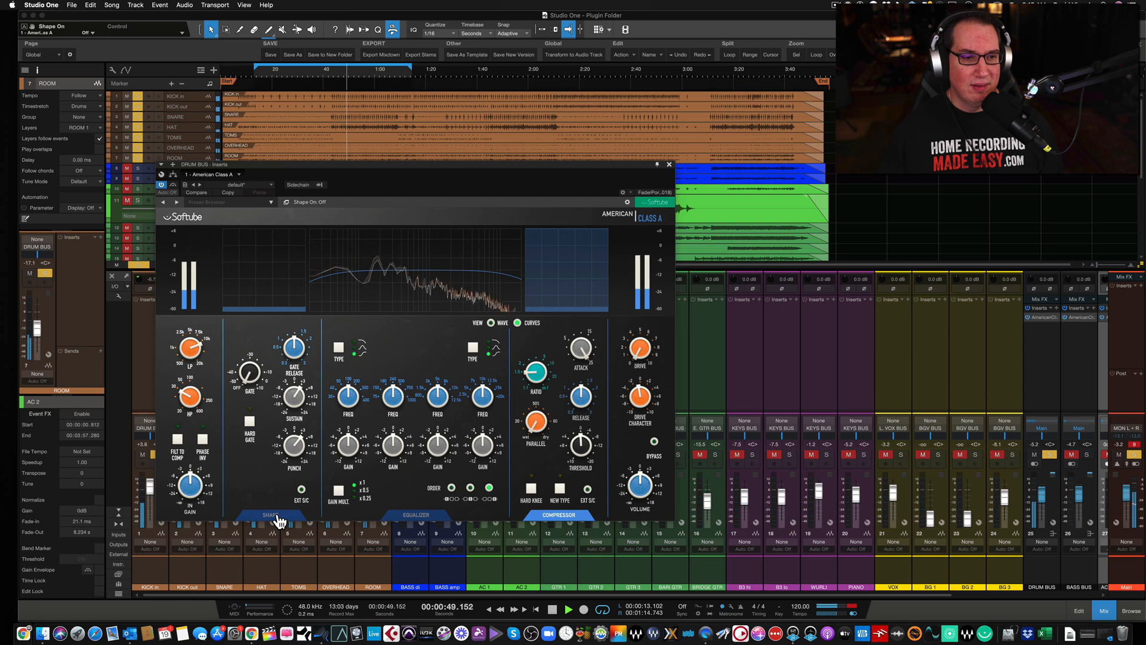
{"action": "left_click", "coordinate": [277, 516]}
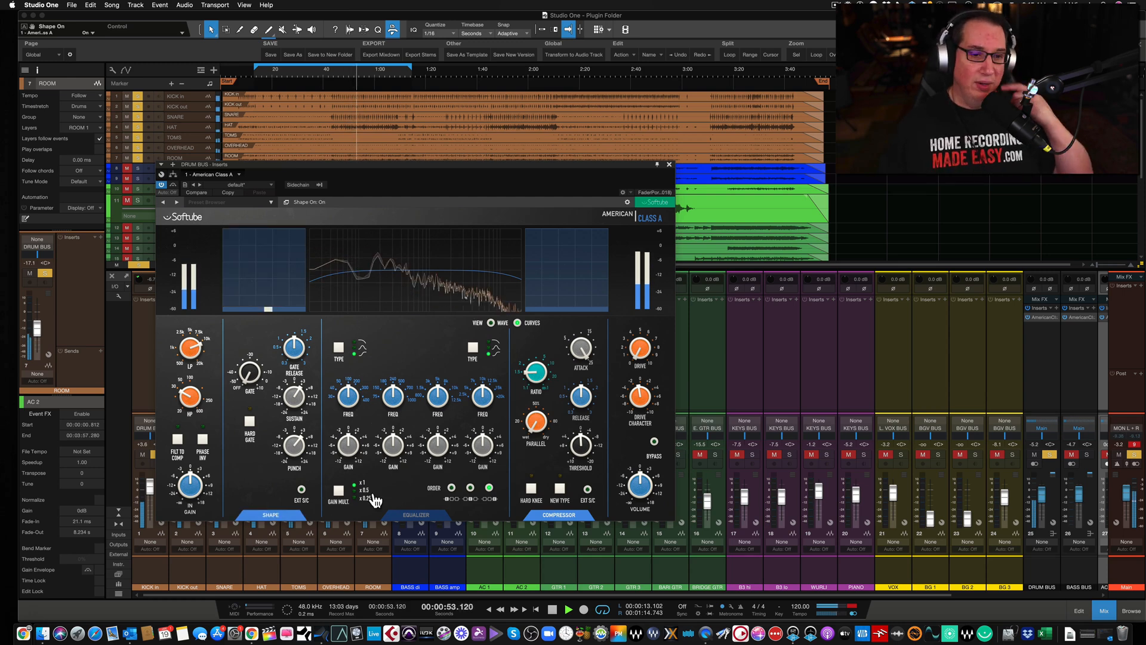
Shape the drums with the Equalizer on, setting High Mid Freq to 3 kHz and High Gain to 2 dB, and compare it bypassed
{"action": "left_click_drag", "start_coordinate": [393, 401], "coordinate": [391, 400]}
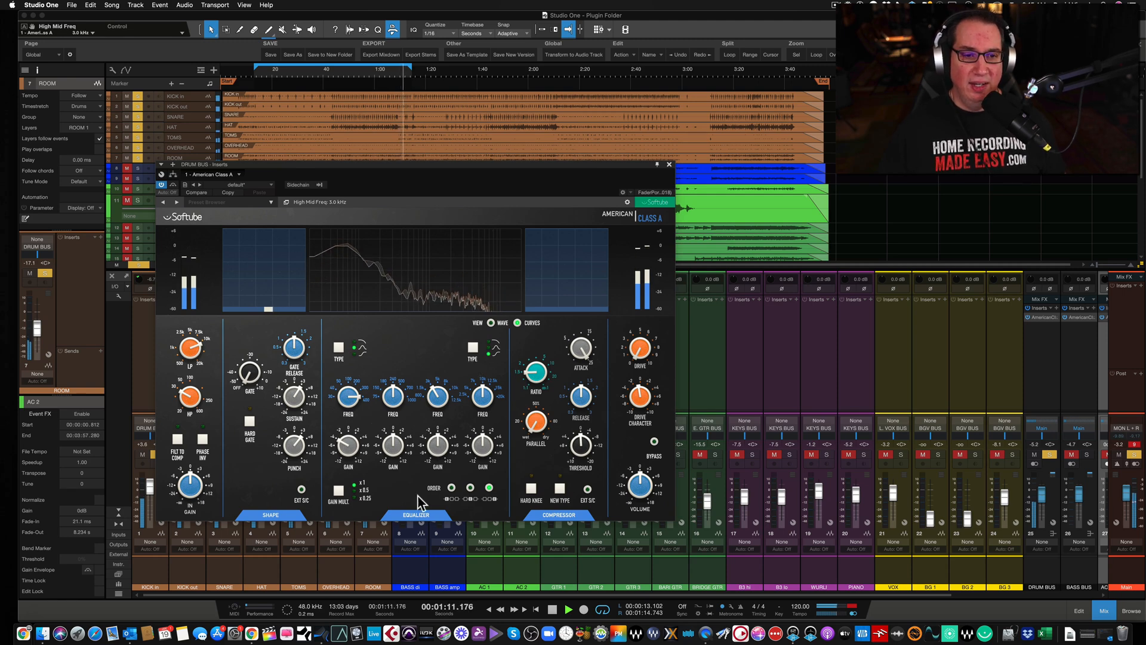
{"action": "left_click_drag", "start_coordinate": [437, 448], "coordinate": [437, 443]}
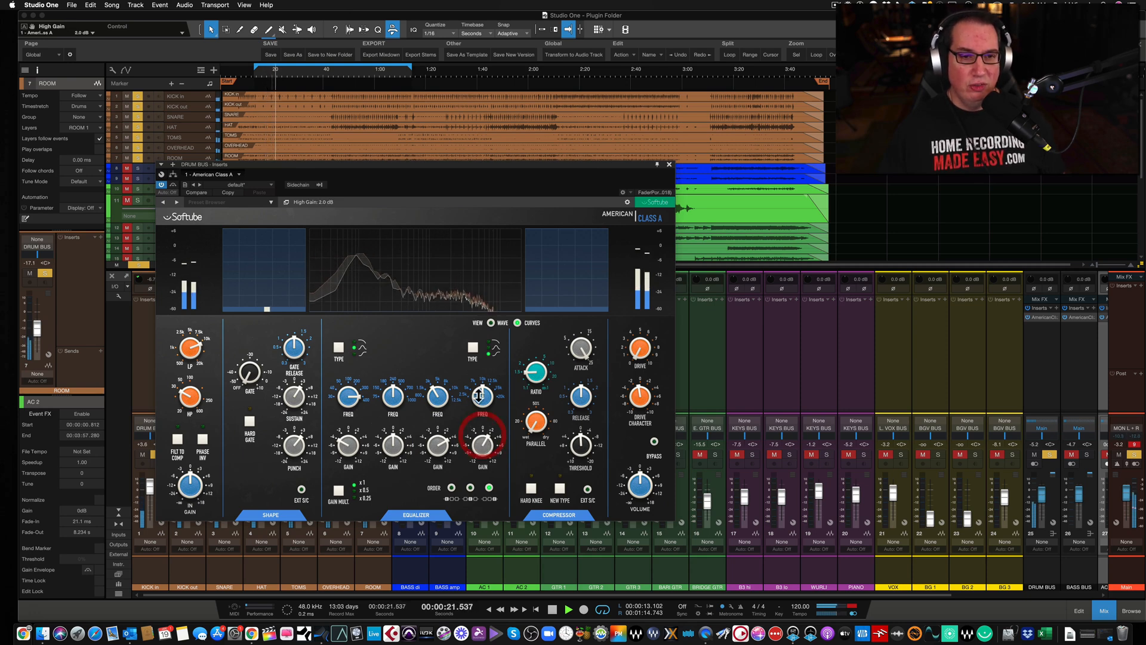
{"action": "left_click", "coordinate": [421, 517]}
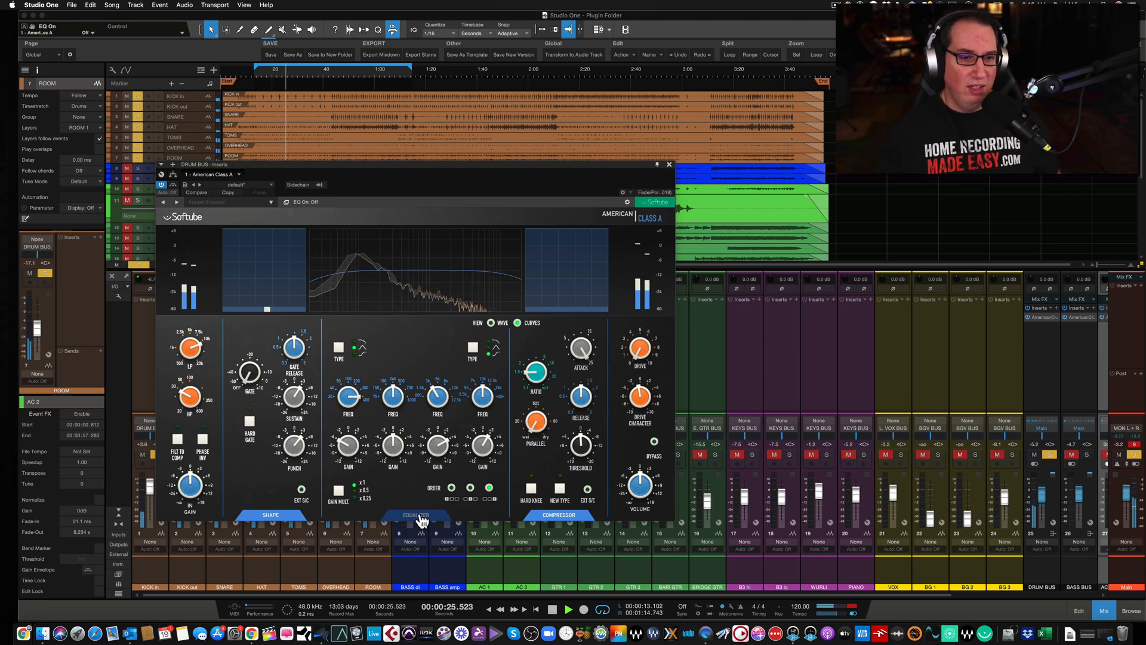
{"action": "left_click", "coordinate": [419, 517]}
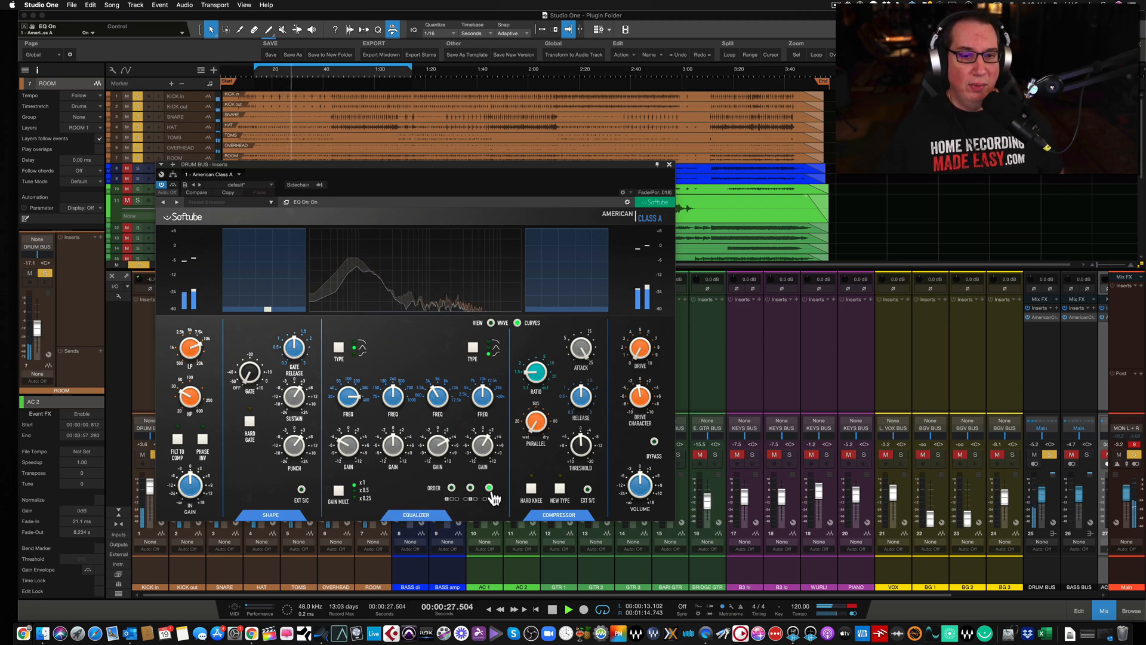
Audition the processing orders, choose Shape, EQ, Comp, and compare the Equalizer off and on
{"action": "left_click", "coordinate": [470, 487]}
{"action": "left_click", "coordinate": [489, 488]}
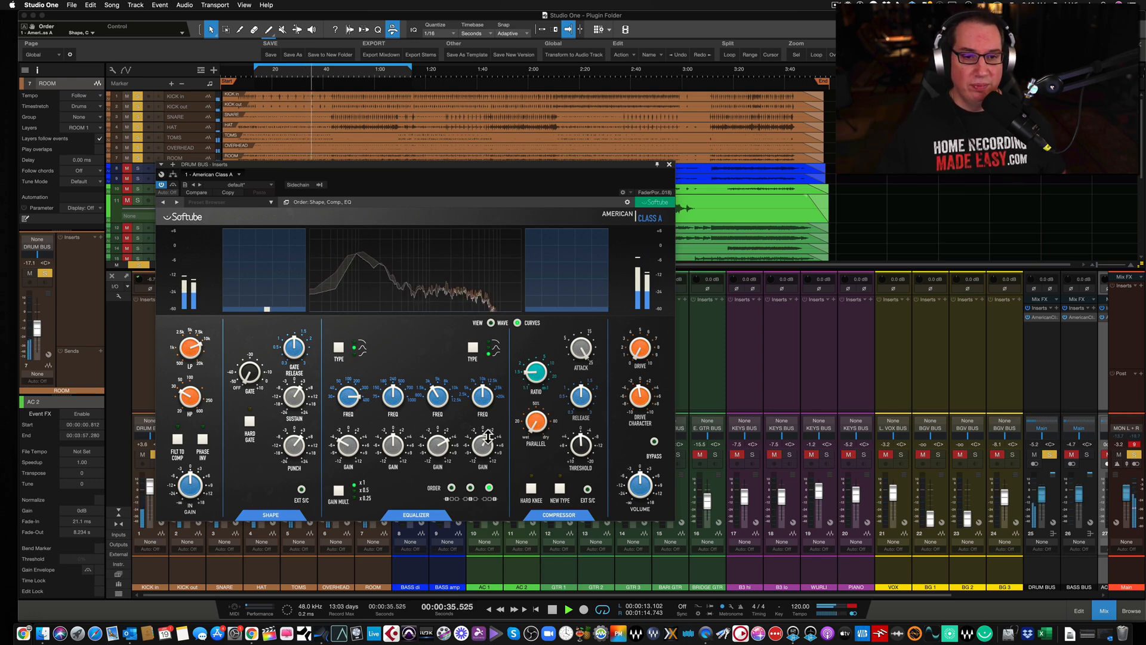
{"action": "left_click", "coordinate": [471, 489]}
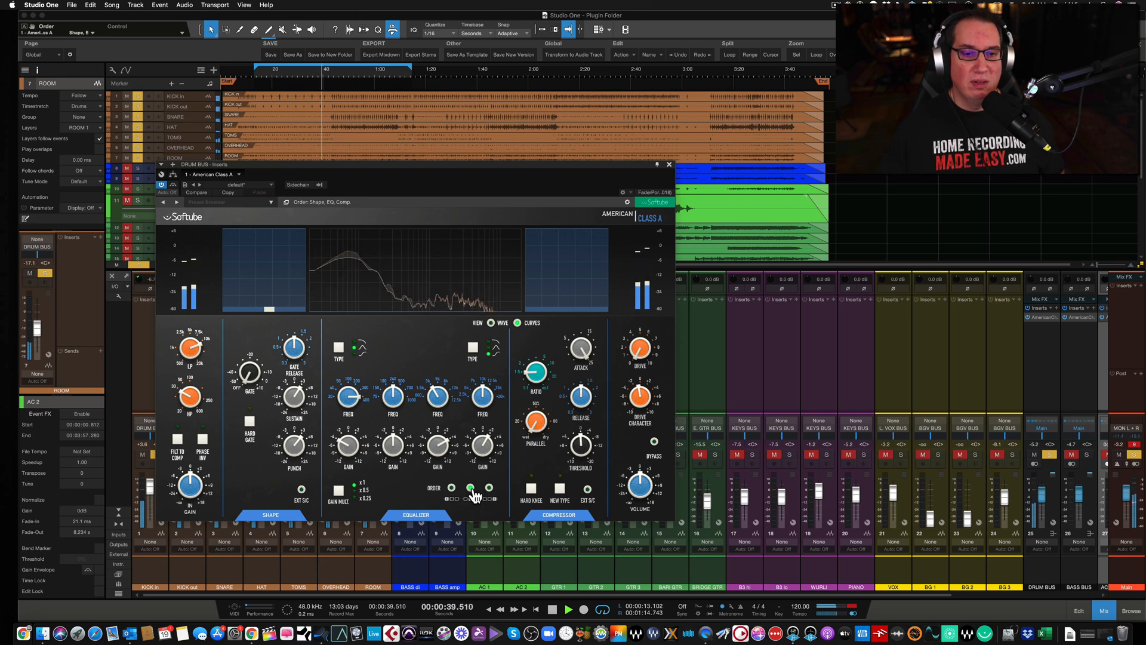
{"action": "left_click", "coordinate": [425, 516]}
{"action": "left_click", "coordinate": [425, 516]}
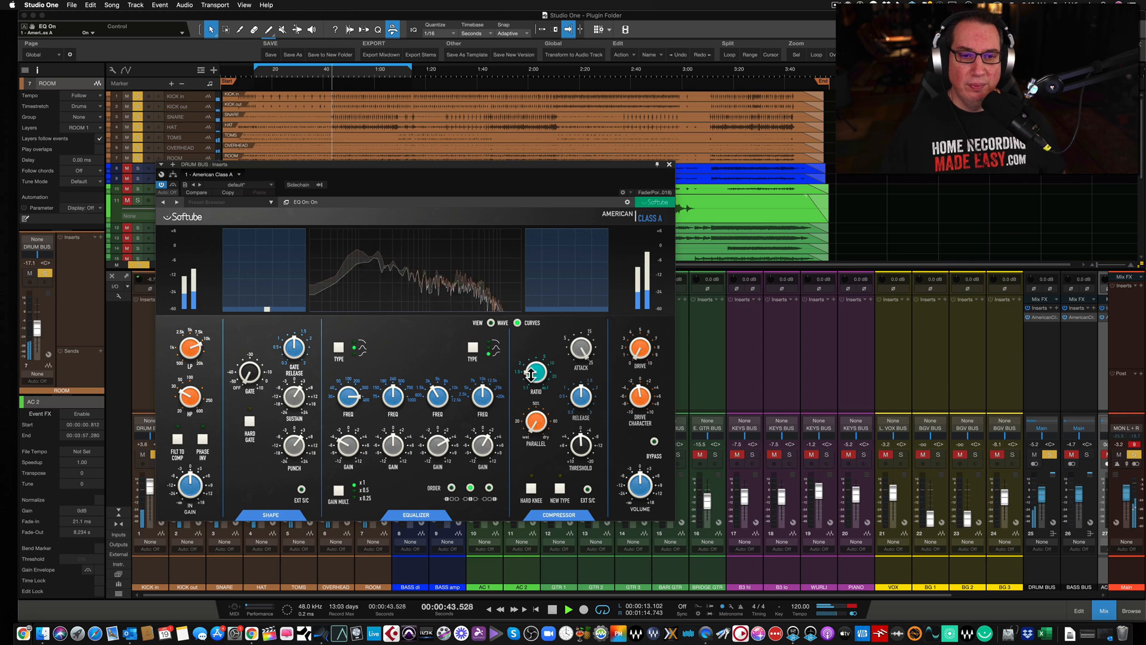
Adjust the Compressor's Ratio, Release and Threshold with a 1 ms Attack, and lower the output Volume to -3.8 dB
{"action": "left_click_drag", "start_coordinate": [530, 362], "coordinate": [529, 356]}
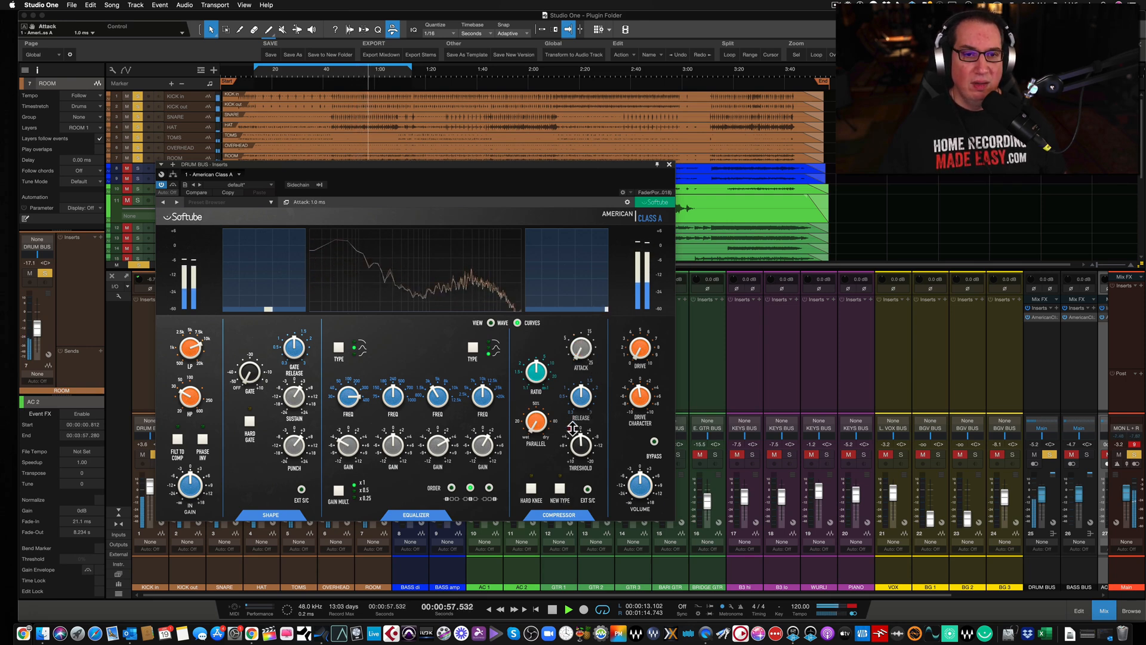
{"action": "left_click", "coordinate": [579, 402]}
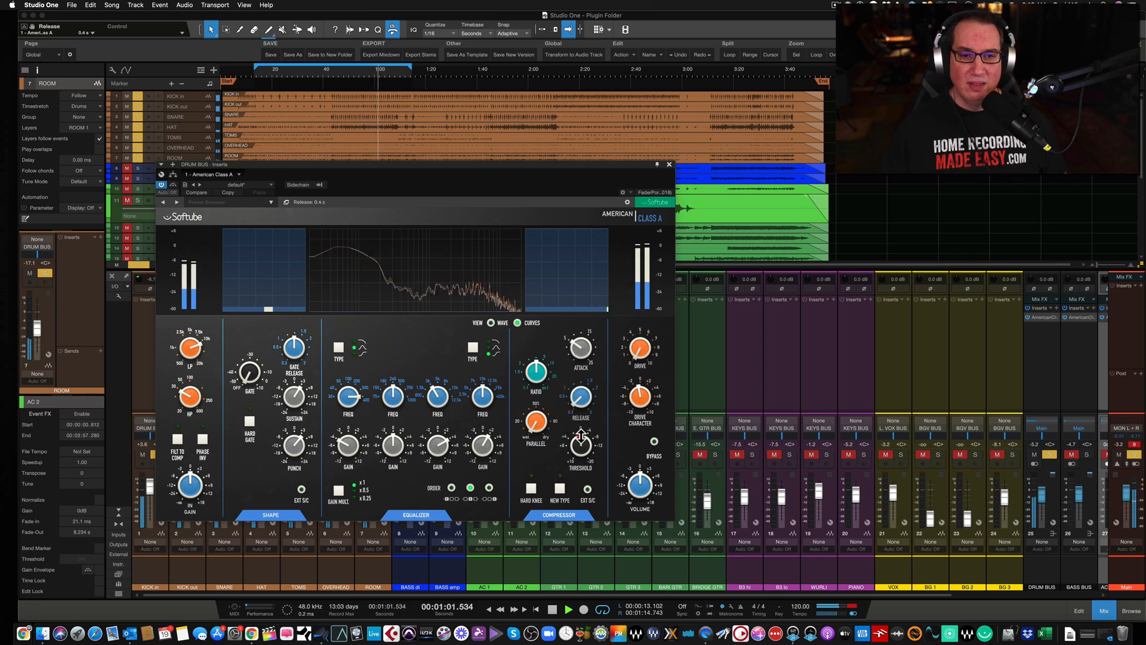
{"action": "left_click_drag", "start_coordinate": [581, 438], "coordinate": [583, 355]}
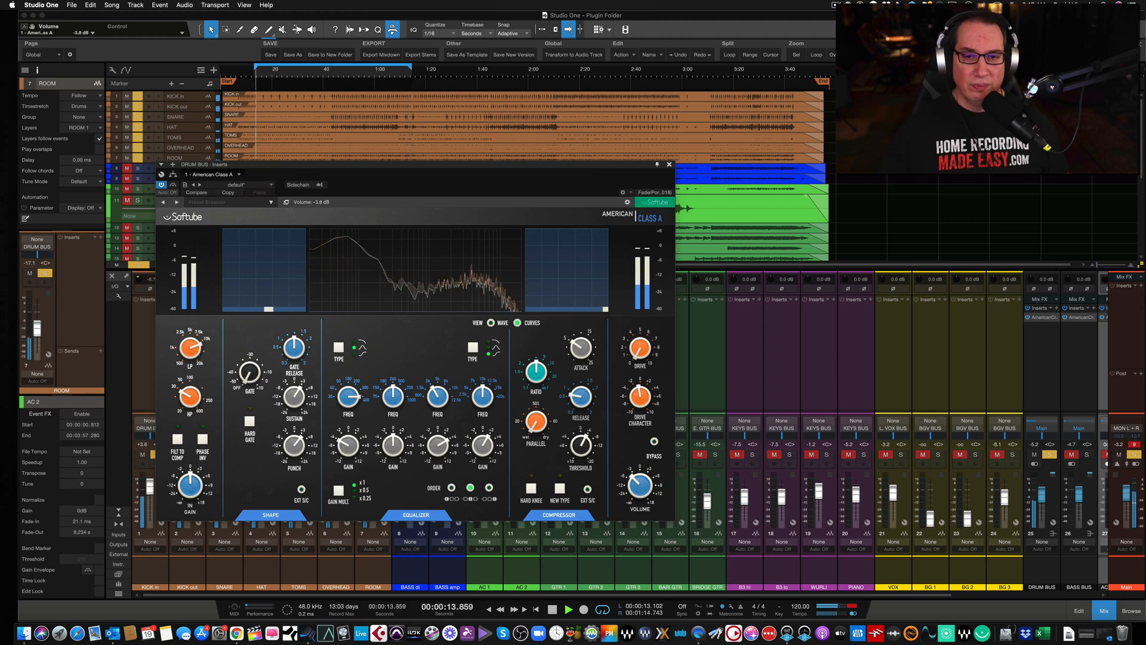
Compare the processed and unprocessed drums with the channel strip's own Bypass, leaving processing active
{"action": "left_click", "coordinate": [655, 443]}
{"action": "left_click_drag", "start_coordinate": [639, 482], "coordinate": [638, 484]}
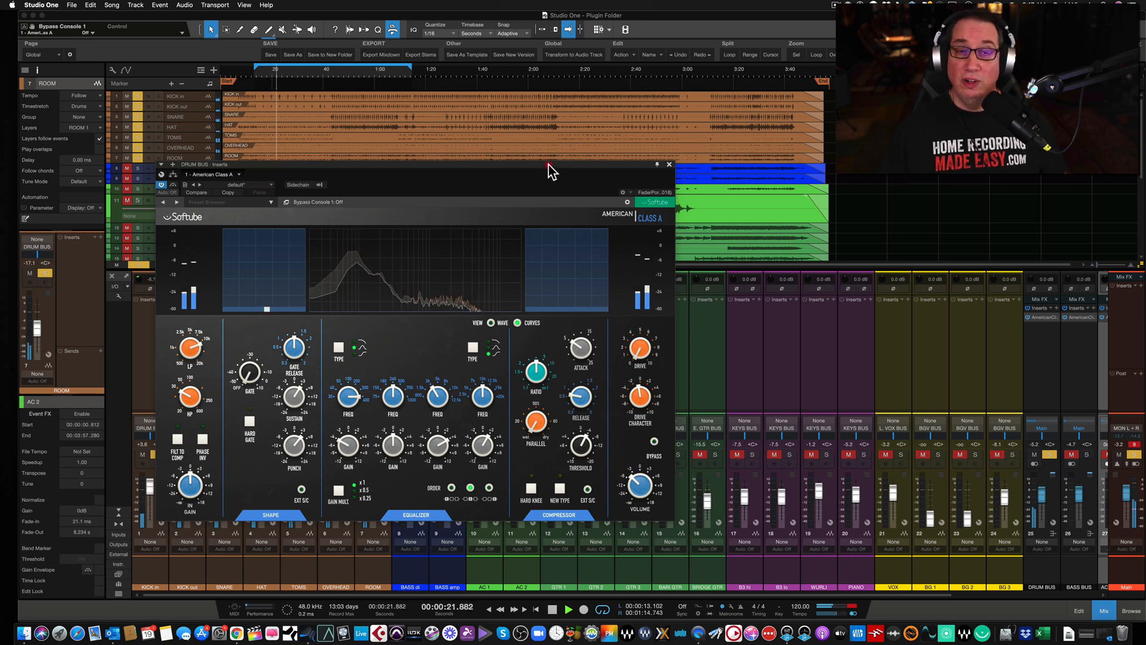
{"action": "left_click_drag", "start_coordinate": [548, 166], "coordinate": [549, 157]}
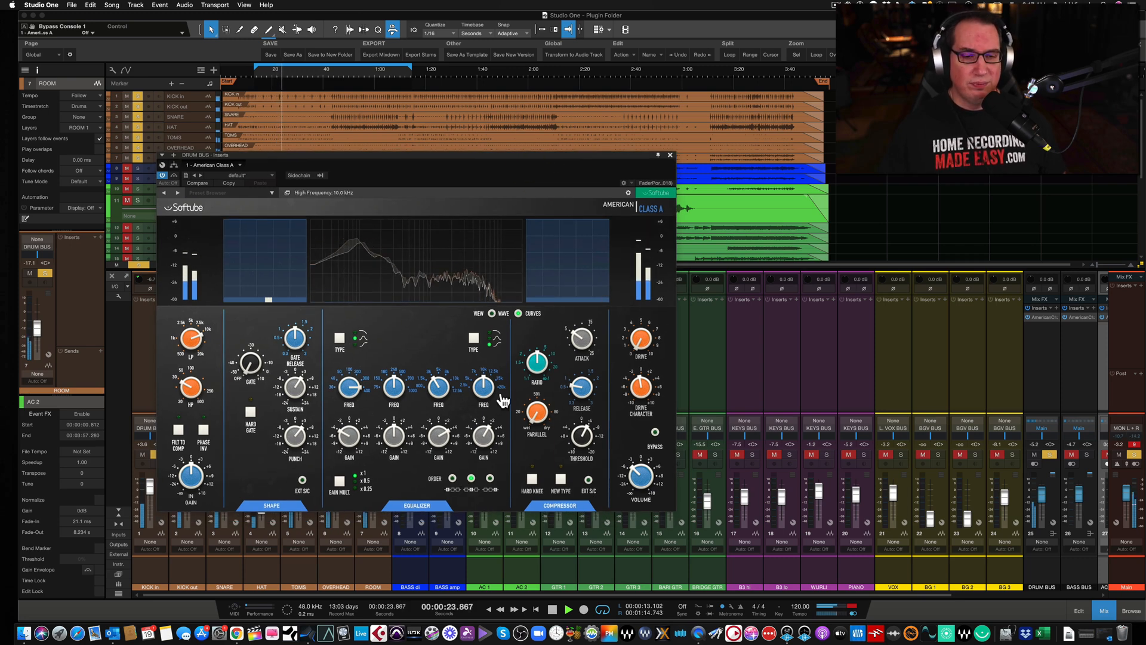
Set Drive to about 4.3 and Drive Character to 4, and compare the drums with the insert bypassed
{"action": "left_click_drag", "start_coordinate": [647, 361], "coordinate": [625, 310]}
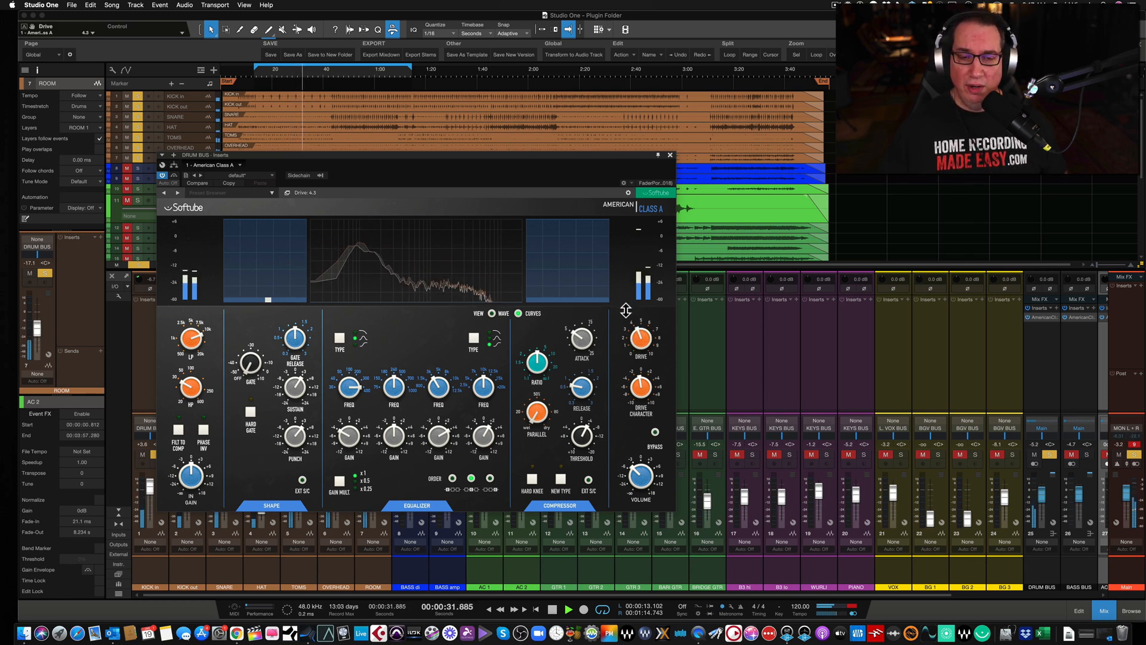
{"action": "left_click_drag", "start_coordinate": [640, 387], "coordinate": [637, 362]}
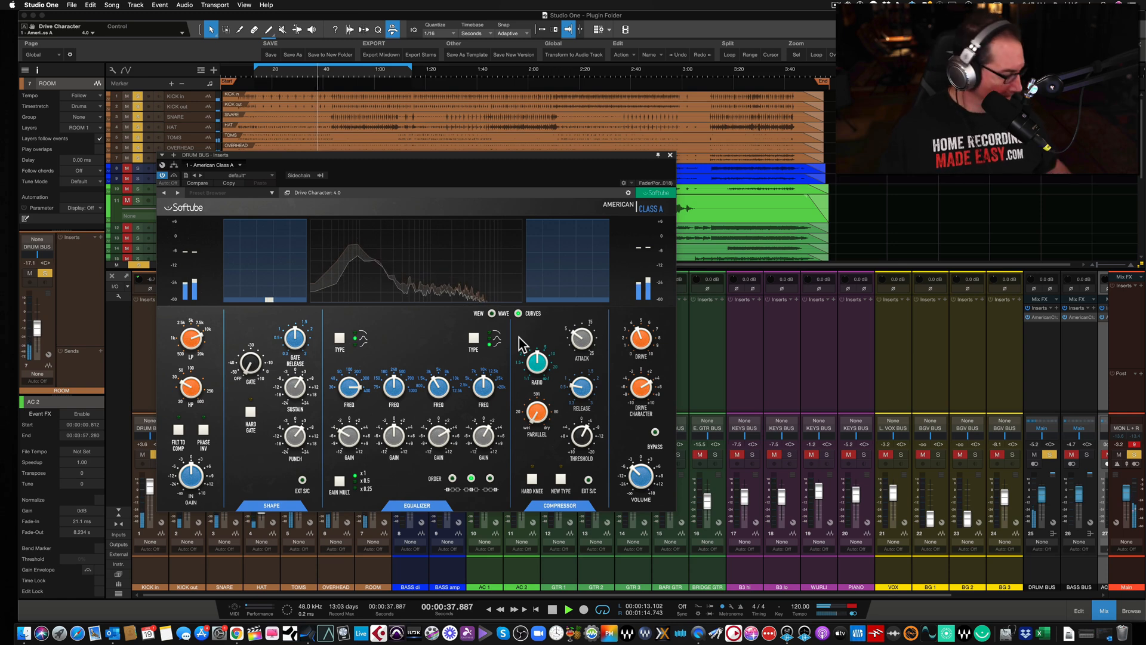
{"action": "left_click", "coordinate": [174, 175]}
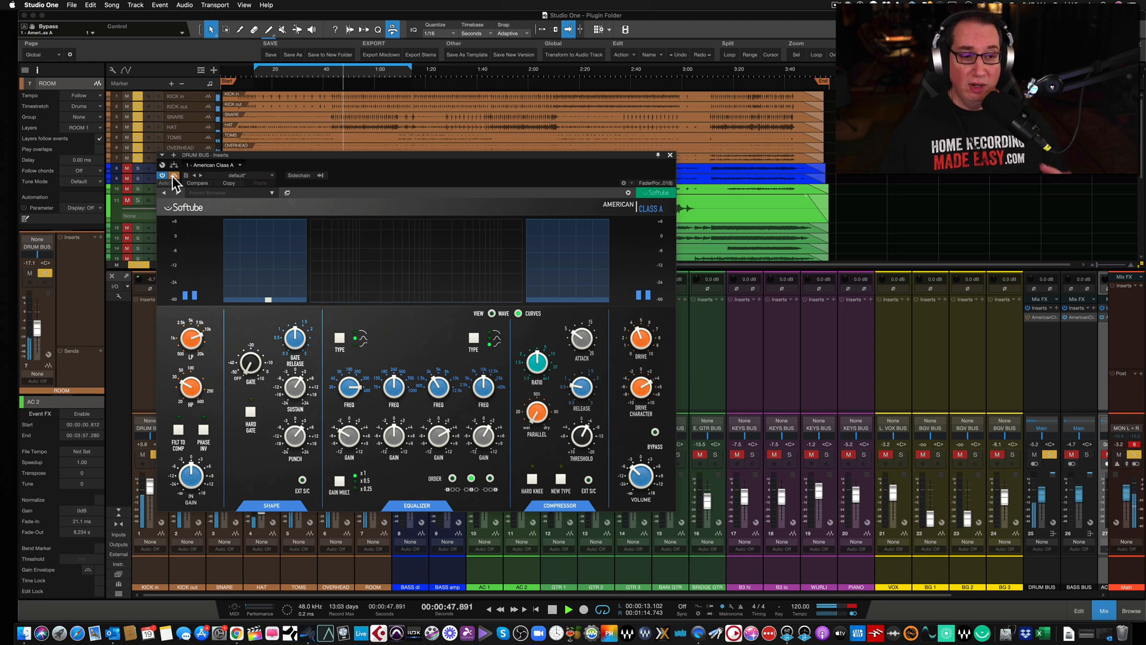
{"action": "left_click", "coordinate": [173, 176]}
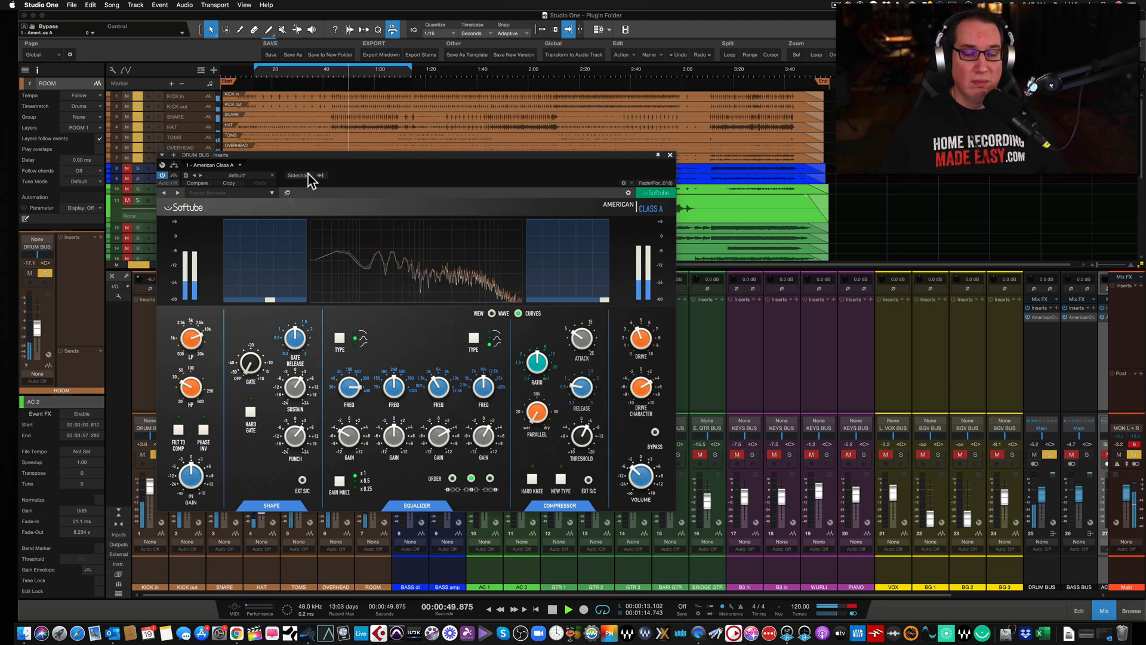
{"action": "left_click_drag", "start_coordinate": [369, 155], "coordinate": [369, 153]}
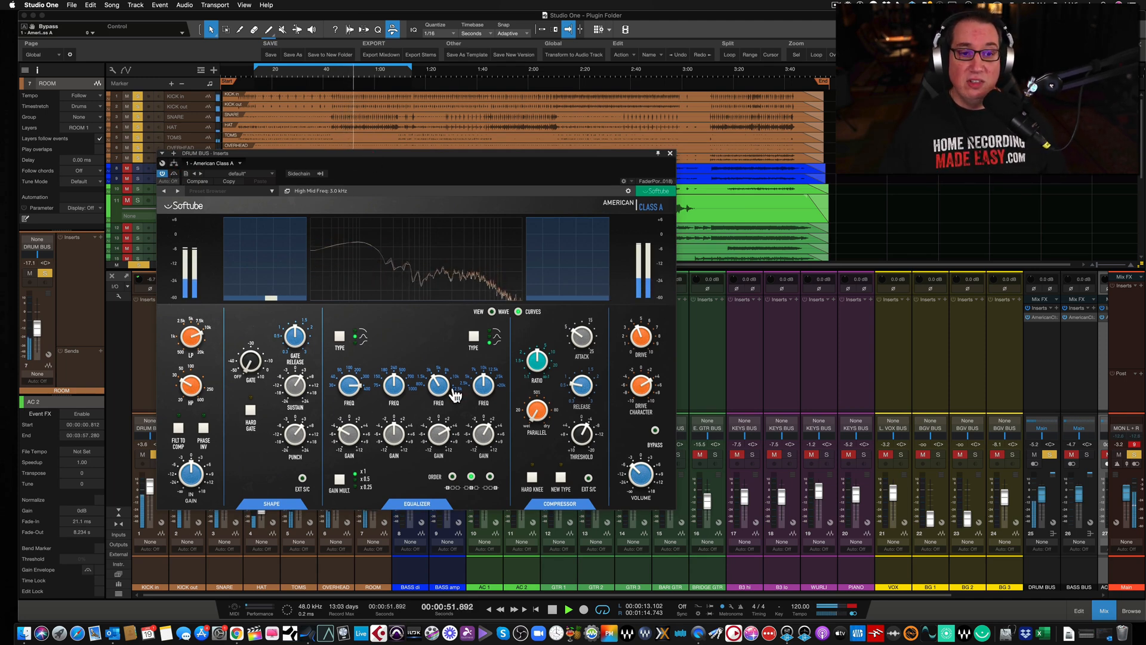
Lower the Equalizer's Low Freq, set Low Mid Freq to 500 Hz with a gain cut, and set Low Gain to 2 dB
{"action": "key", "text": "space"}
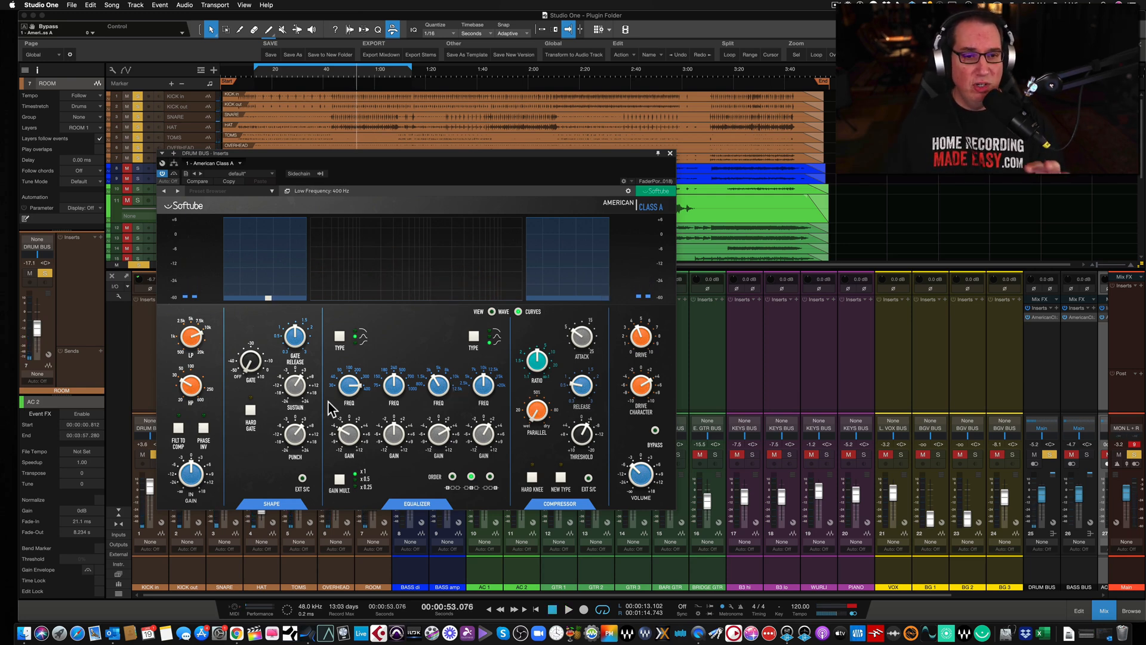
{"action": "key", "text": "space"}
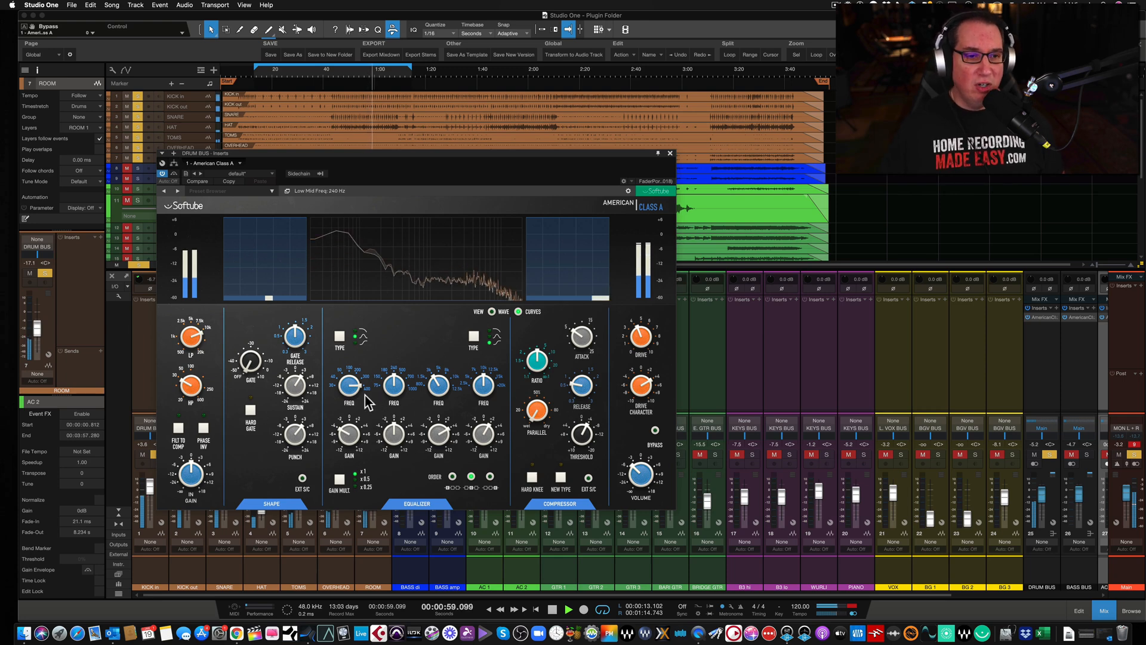
{"action": "key", "text": "space"}
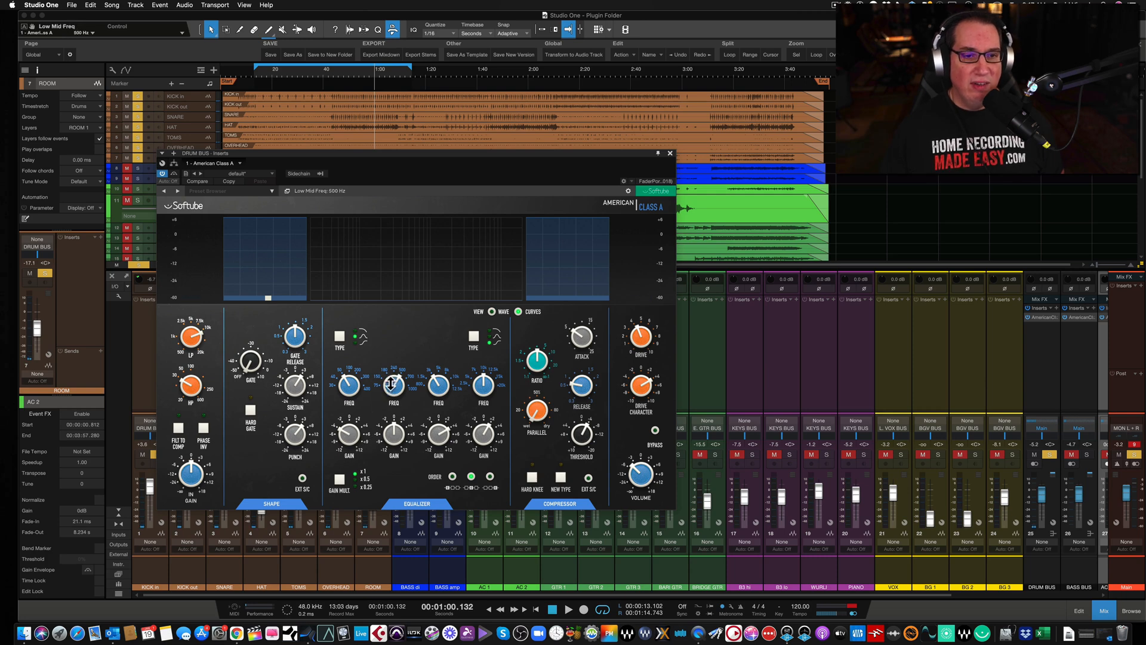
{"action": "key", "text": "space"}
{"action": "left_click_drag", "start_coordinate": [392, 434], "coordinate": [338, 414]}
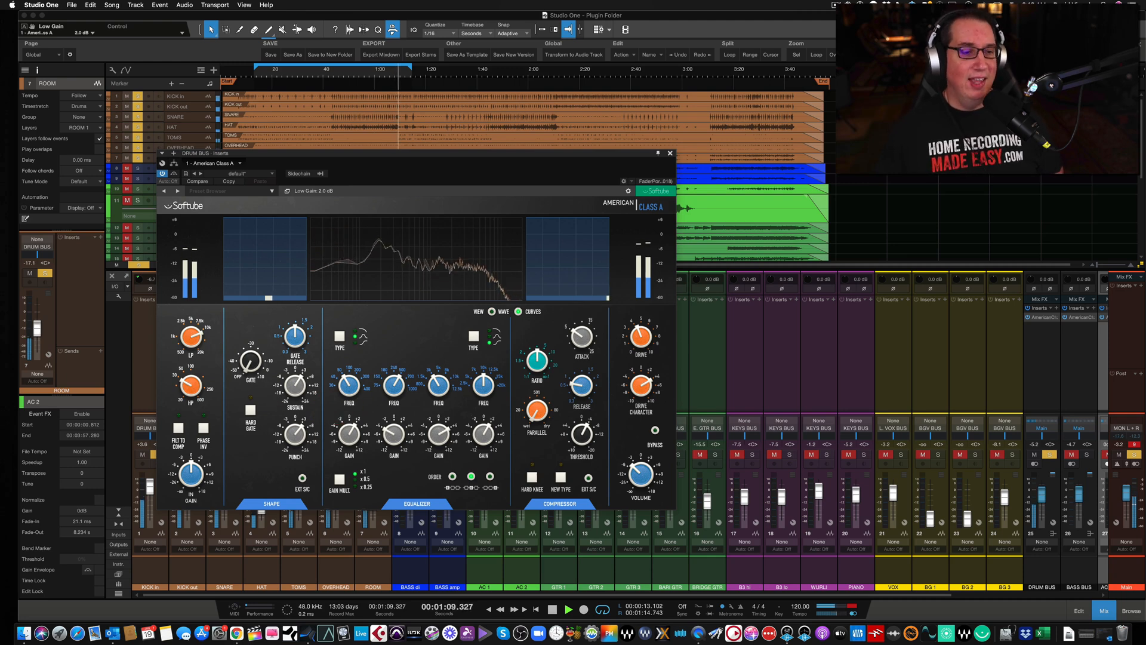
{"action": "left_click_drag", "start_coordinate": [290, 427], "coordinate": [291, 412]}
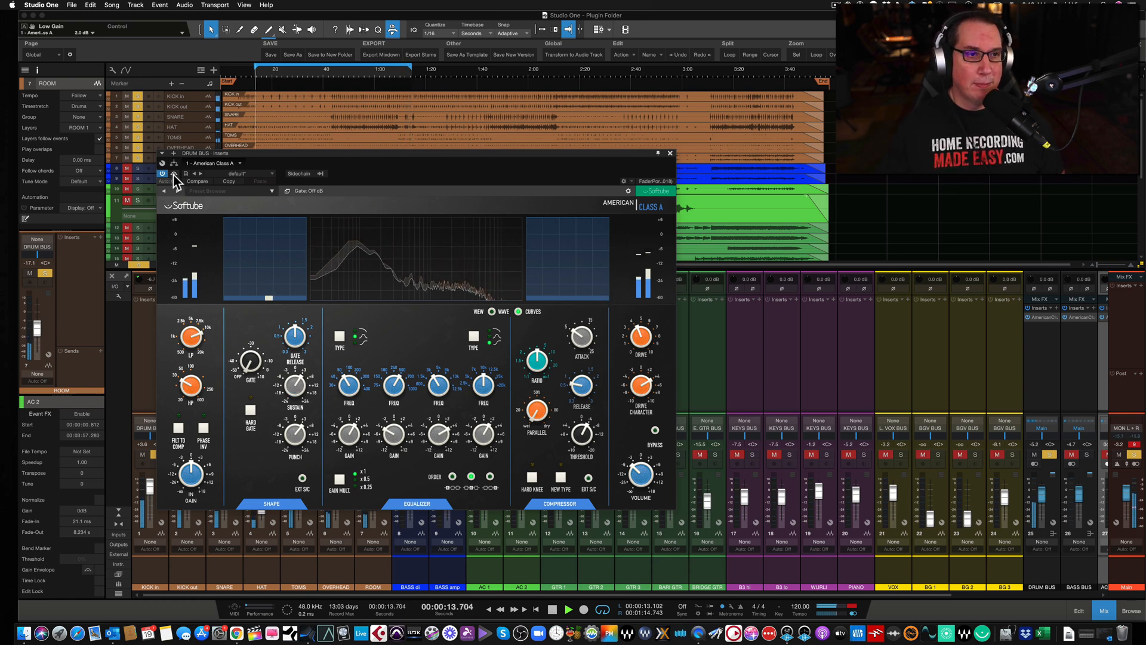
Compare the drums with the processing bypassed and inspect the Wave display before returning to Curves
{"action": "left_click", "coordinate": [174, 174]}
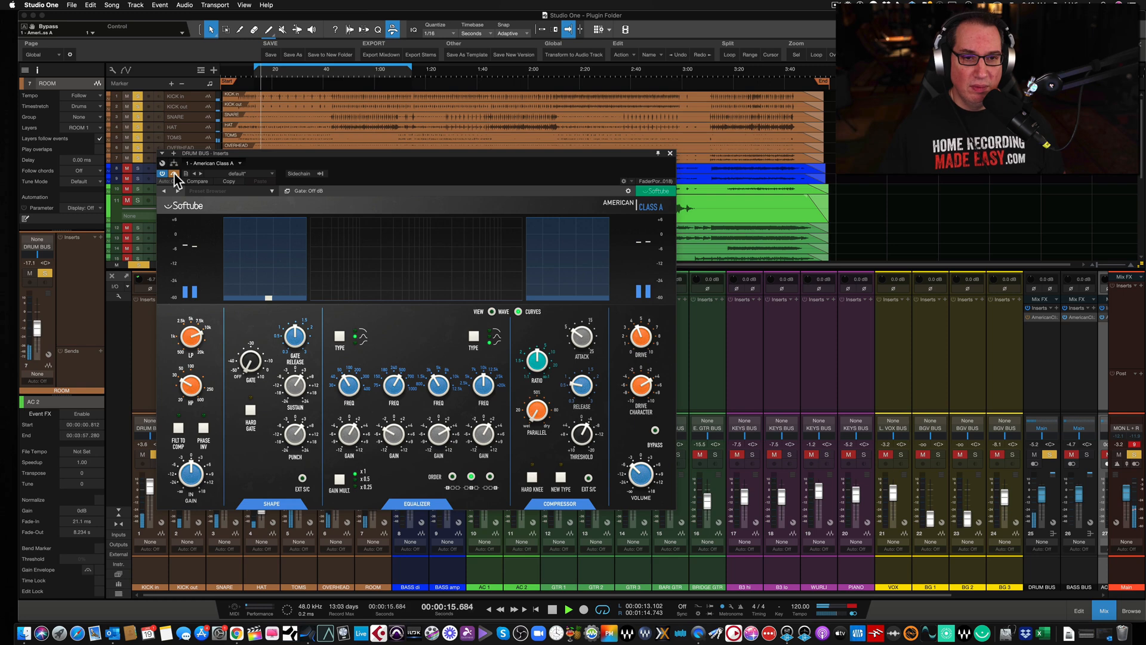
{"action": "left_click", "coordinate": [174, 174]}
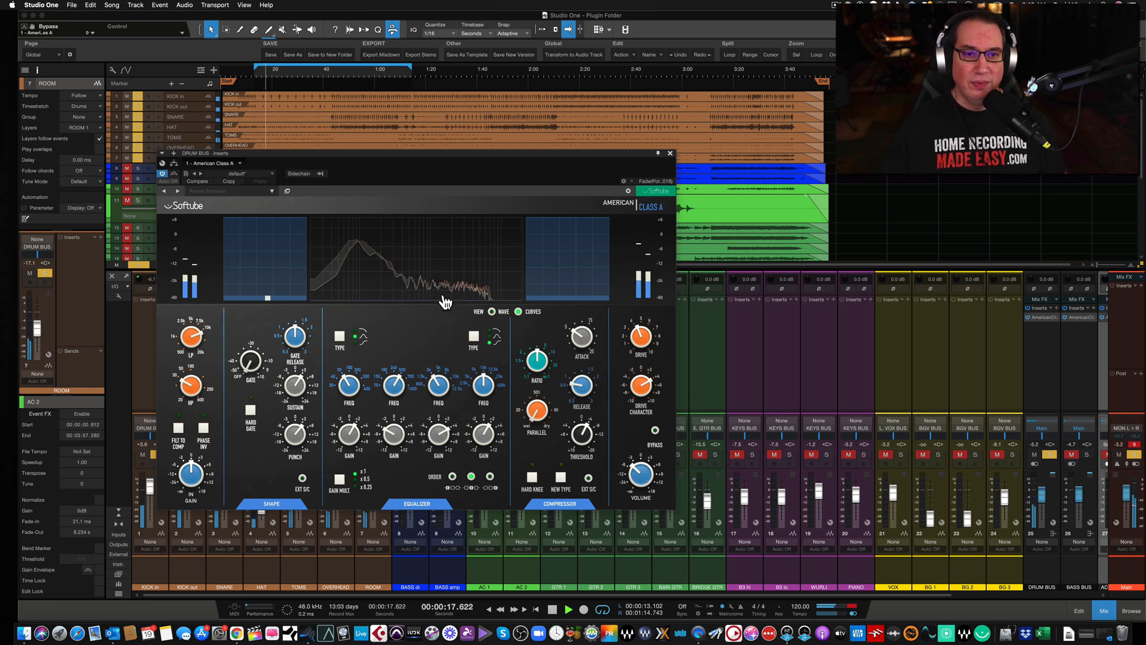
{"action": "left_click", "coordinate": [492, 313]}
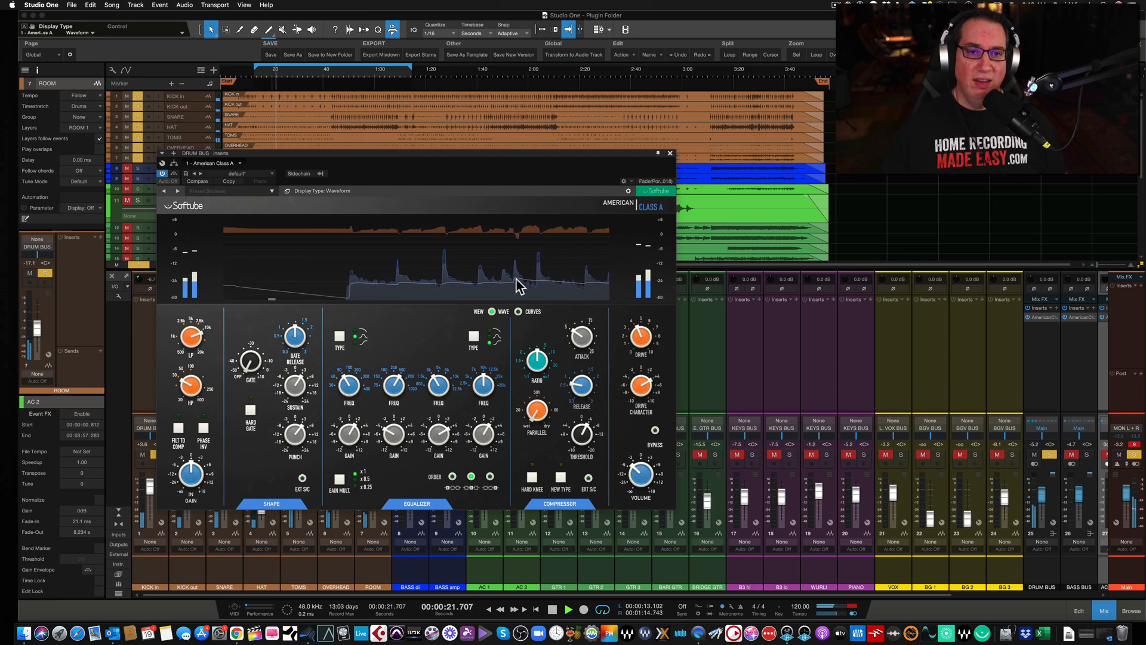
{"action": "left_click", "coordinate": [518, 311]}
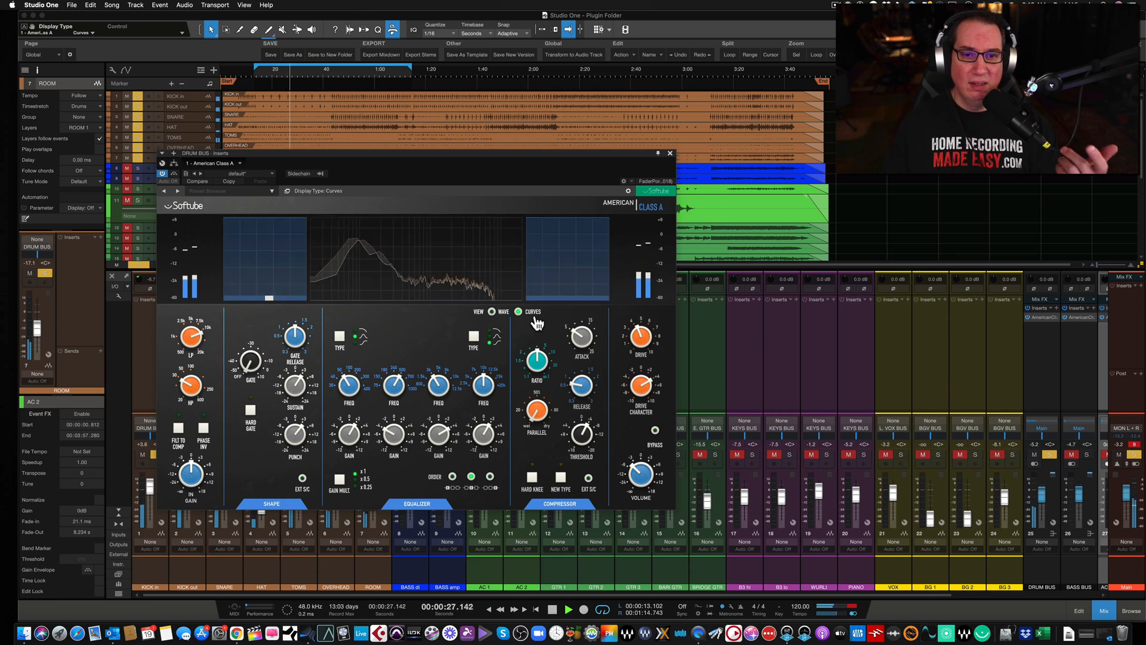
{"action": "left_click", "coordinate": [655, 431]}
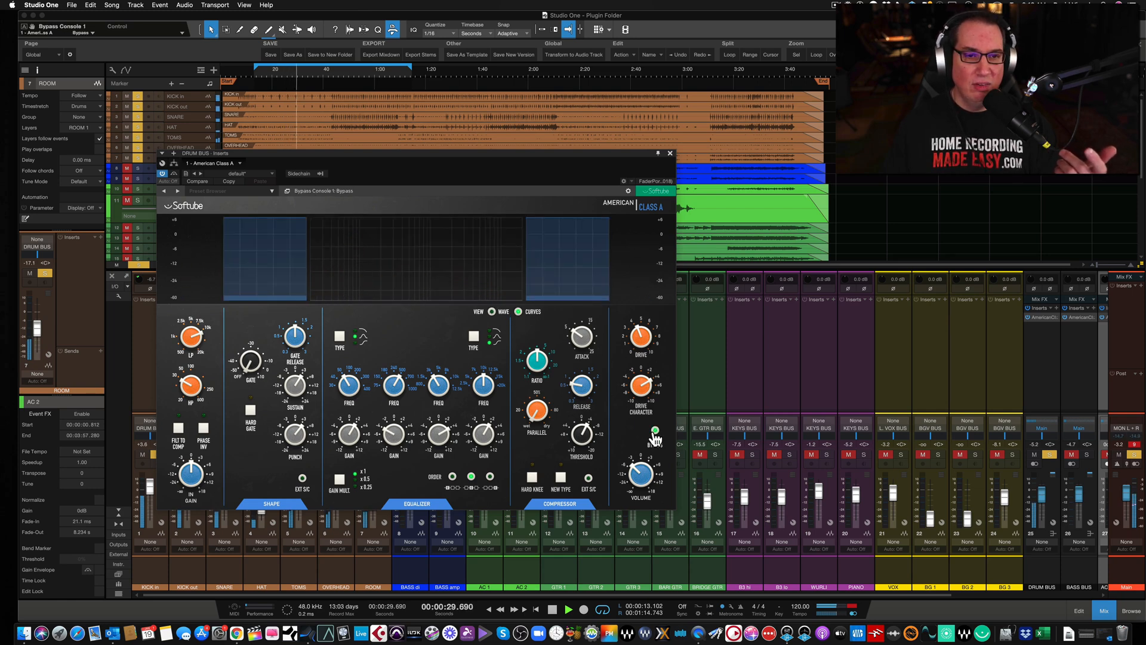
Turn off the channel strip's Bypass and compare the Compressor's new and old types on the drums
{"action": "left_click", "coordinate": [655, 432]}
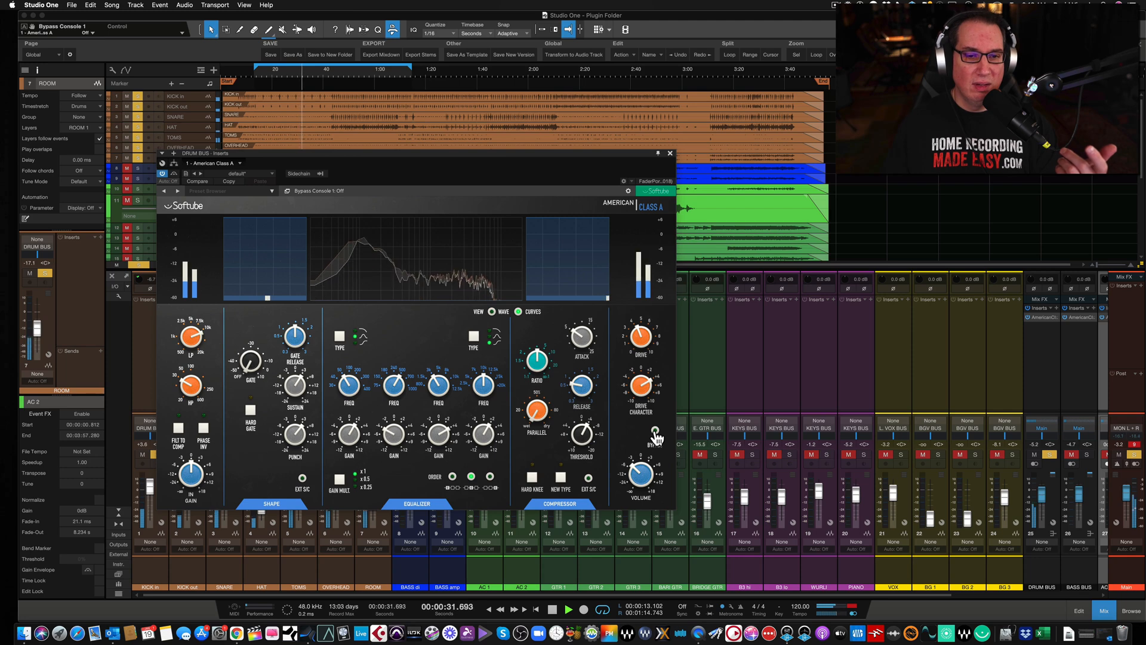
{"action": "left_click", "coordinate": [561, 480]}
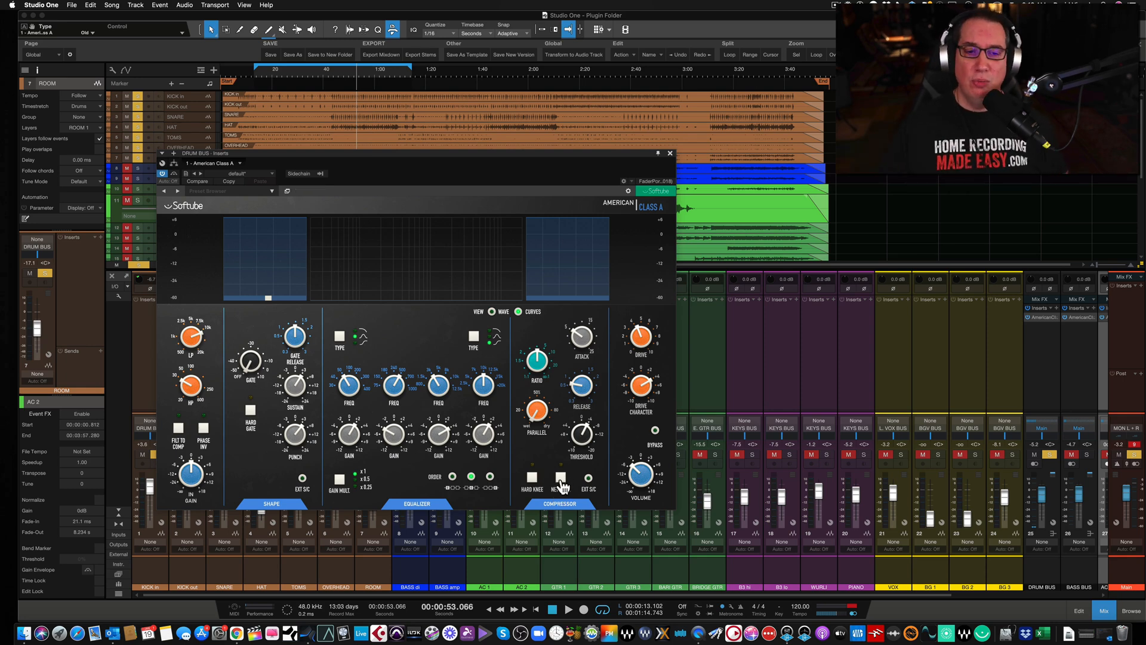
{"action": "key", "text": "space"}
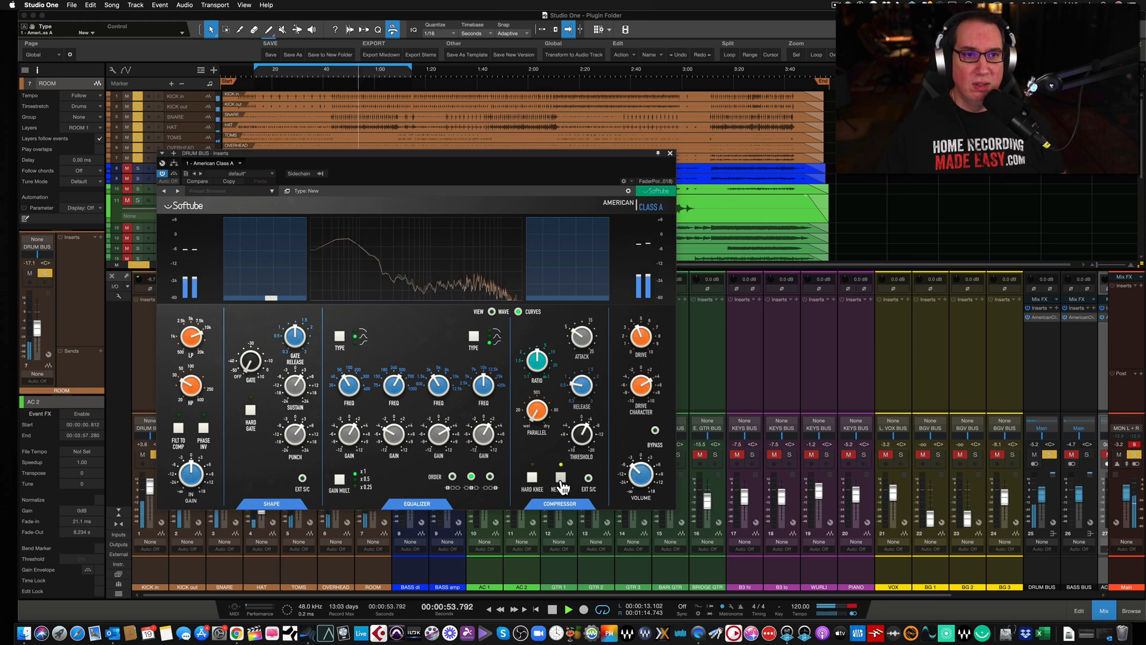
{"action": "left_click", "coordinate": [561, 480]}
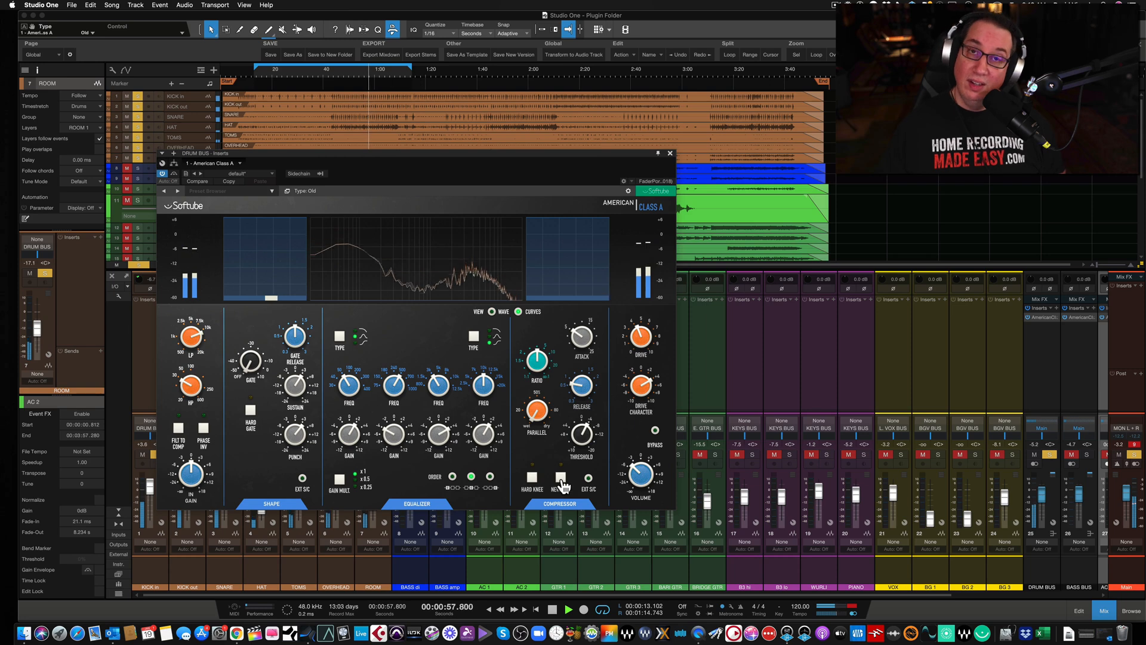
Compare the drums with the insert bypassed and close the drum bus channel strip
{"action": "left_click", "coordinate": [174, 174]}
{"action": "left_click", "coordinate": [174, 173]}
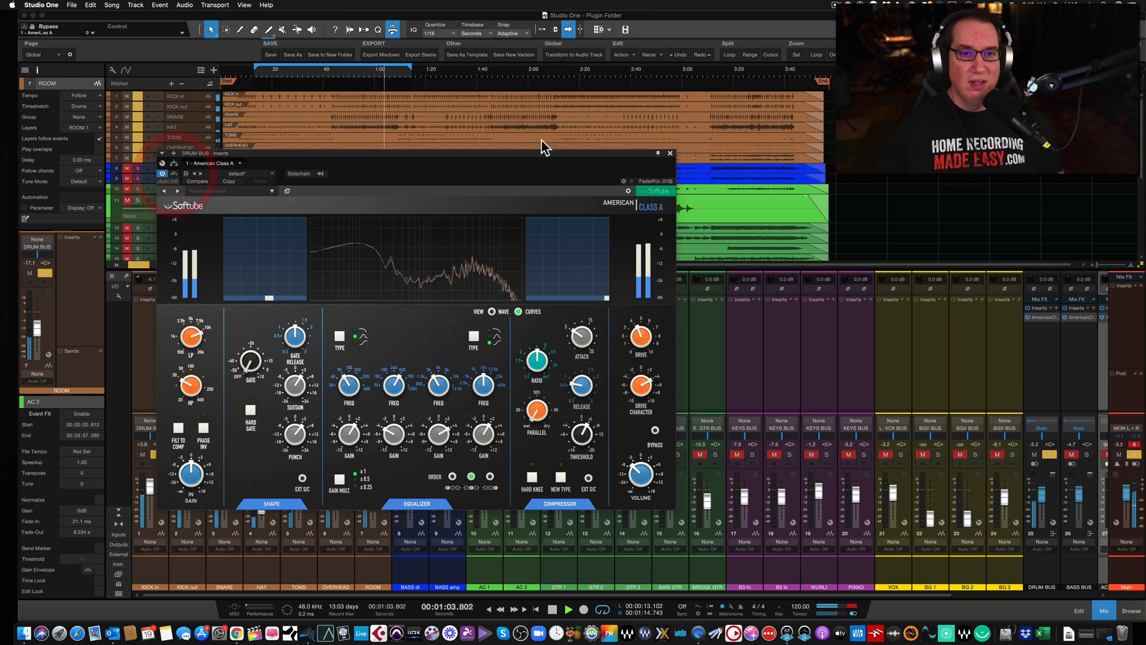
{"action": "left_click", "coordinate": [671, 154]}
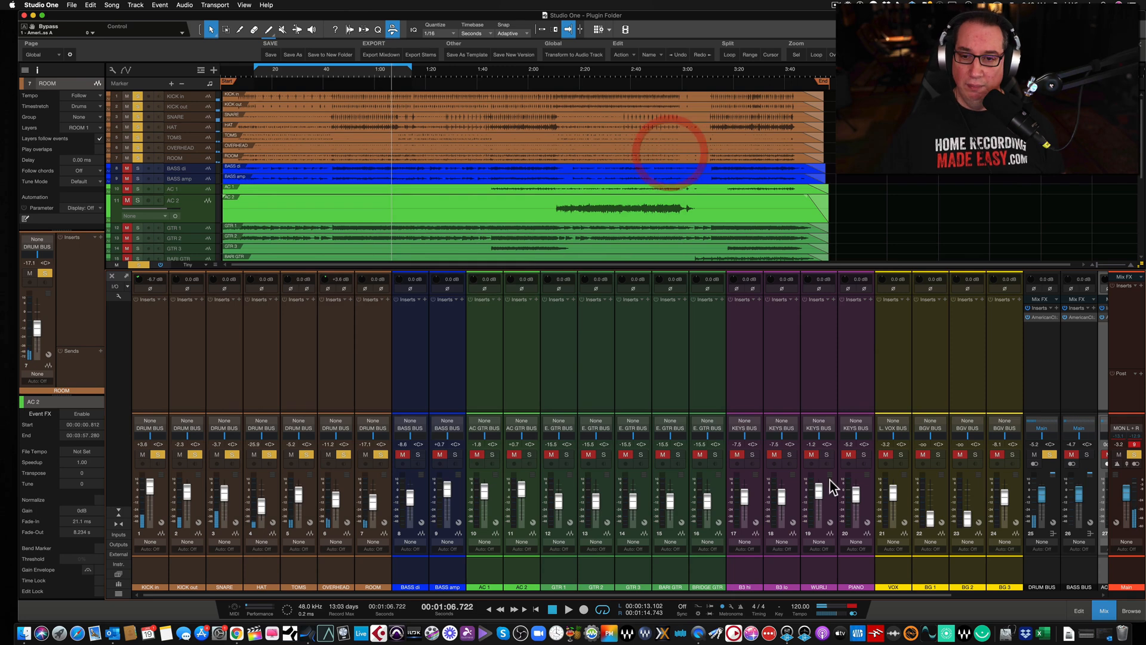
Solo the AC GTR BUS instead of the DRUM BUS and loop playback from about 2:12 to 3:08
{"action": "left_click_drag", "start_coordinate": [717, 596], "coordinate": [1017, 594]}
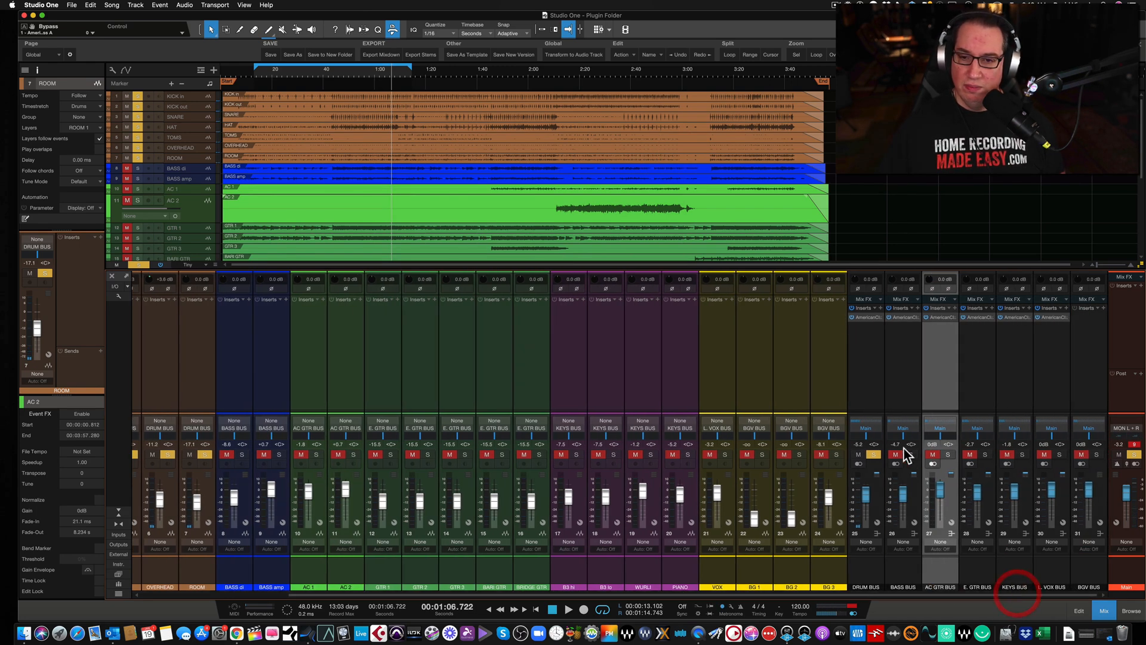
{"action": "left_click", "coordinate": [948, 454]}
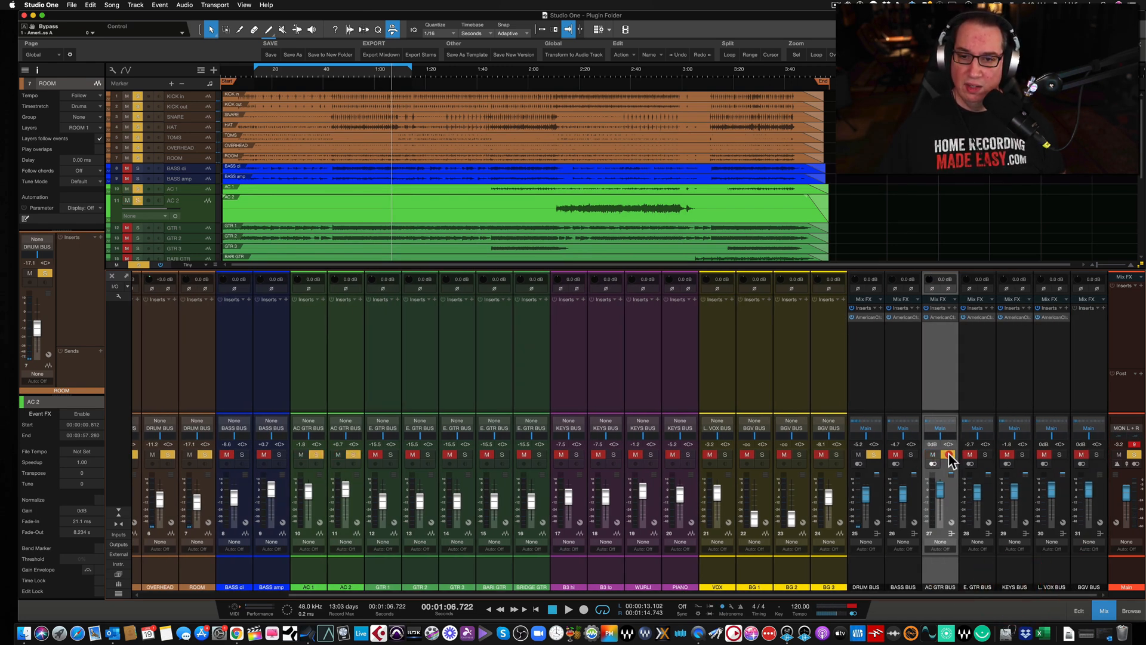
{"action": "left_click_drag", "start_coordinate": [563, 64], "coordinate": [701, 64]}
{"action": "key", "text": "space"}
{"action": "left_click", "coordinate": [859, 455]}
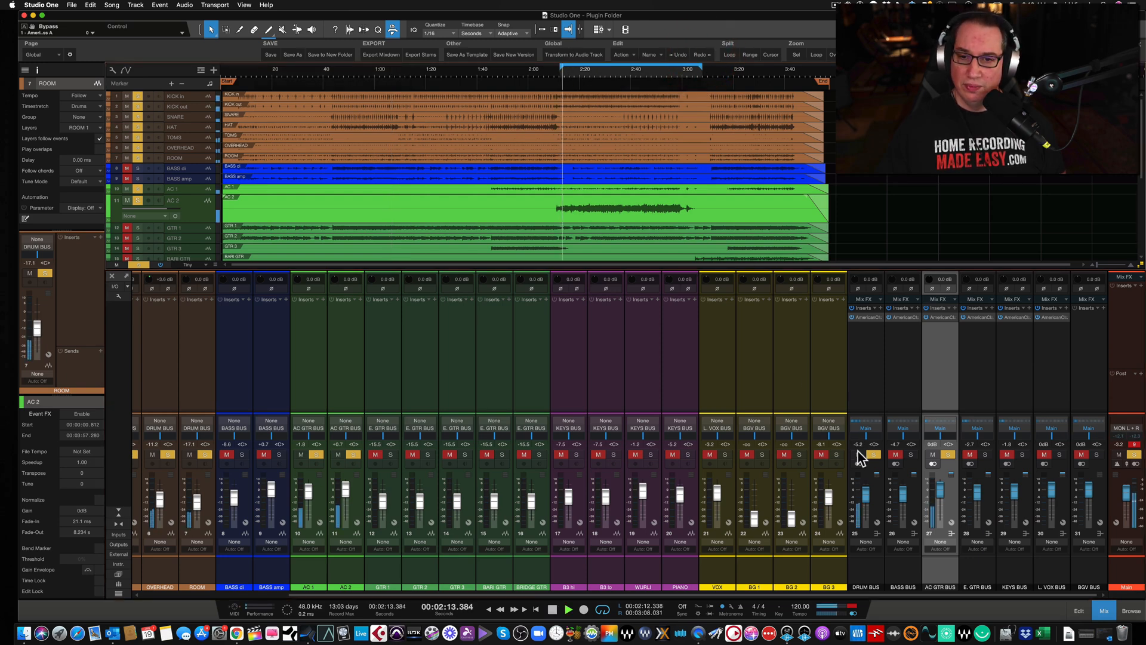
{"action": "left_click", "coordinate": [874, 454]}
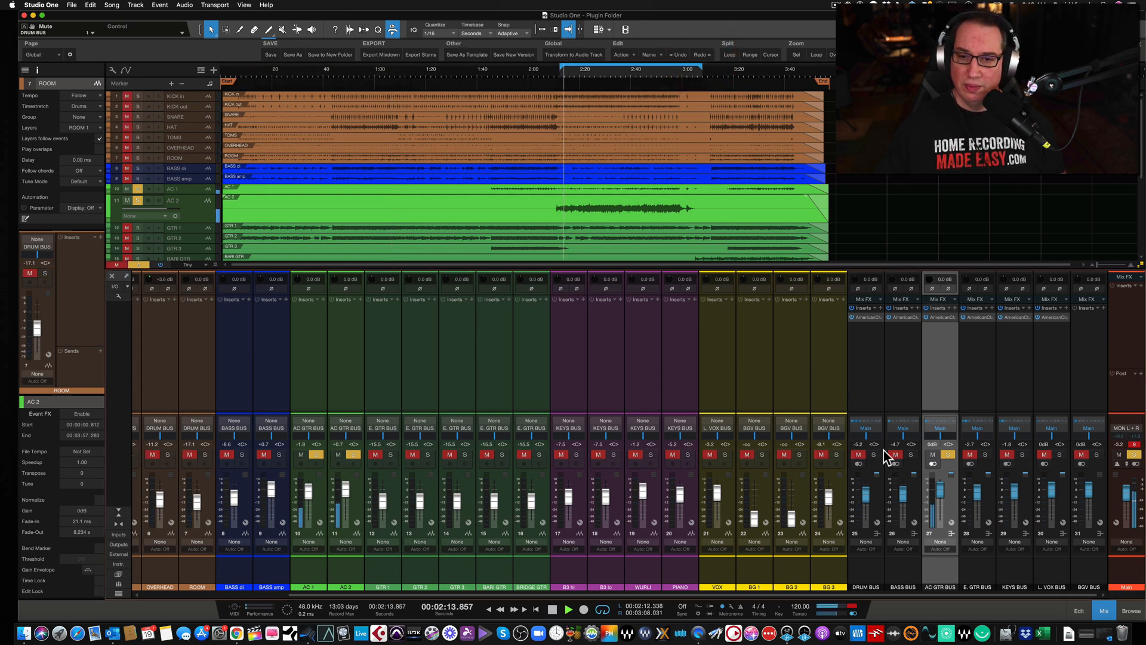
In the AC GTR BUS channel strip, raise Low Cut and set High Cut to about 15.8 kHz, and lower the bus volume to -4.7 dB
{"action": "left_click", "coordinate": [940, 317]}
{"action": "left_click_drag", "start_coordinate": [318, 118], "coordinate": [317, 151]}
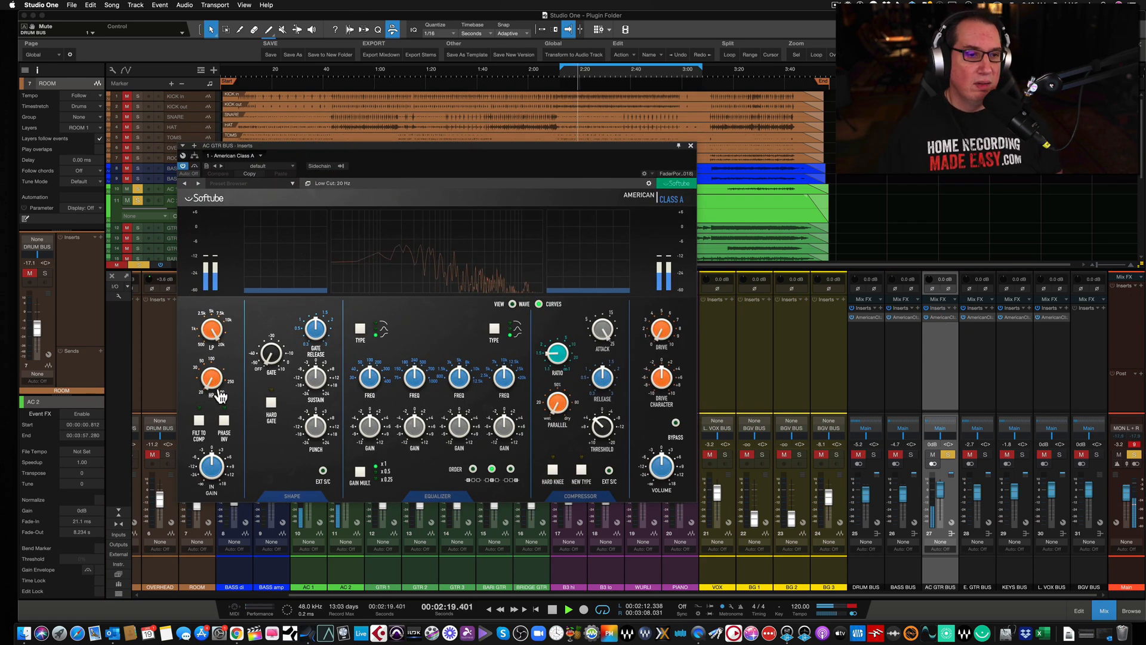
{"action": "left_click_drag", "start_coordinate": [206, 383], "coordinate": [210, 352]}
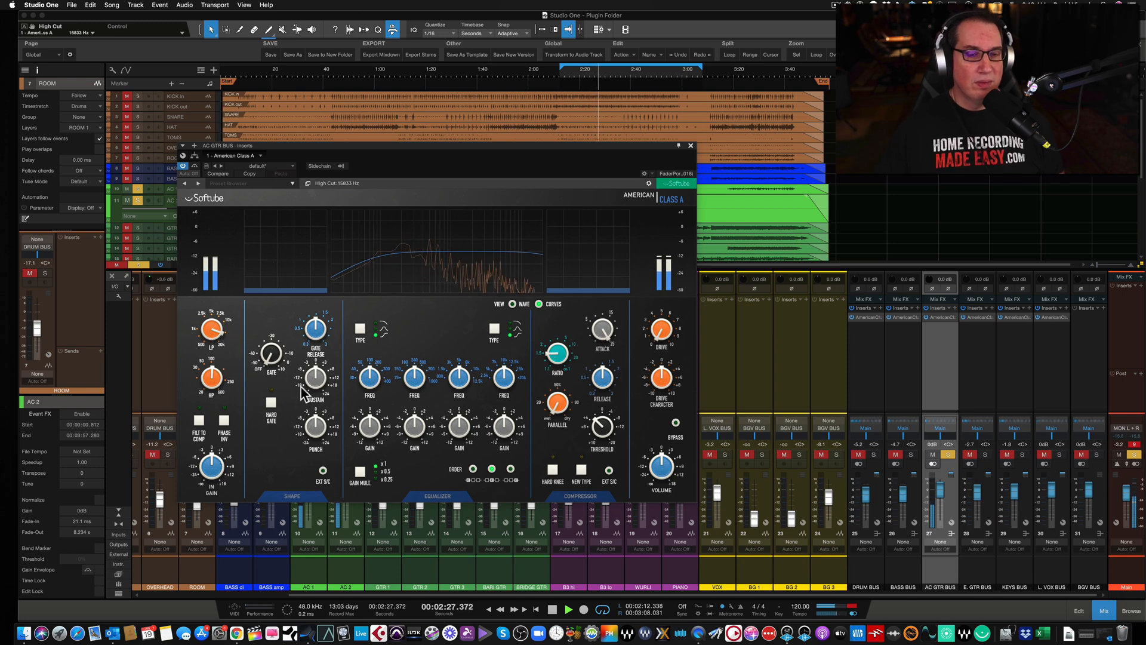
{"action": "left_click_drag", "start_coordinate": [939, 490], "coordinate": [941, 499]}
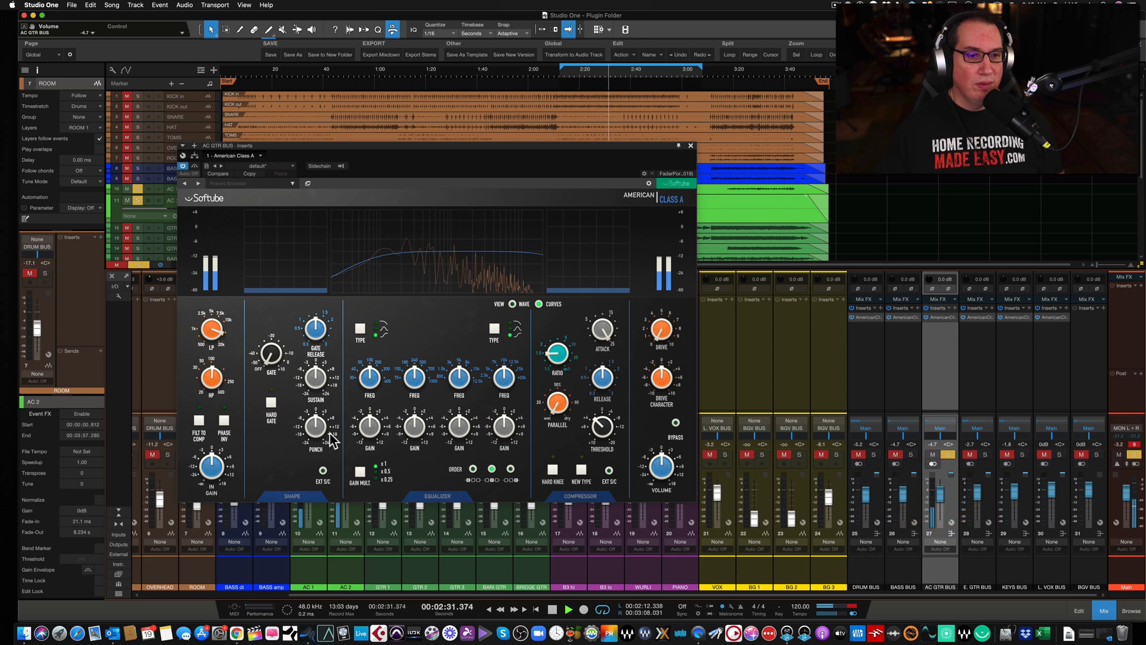
Set Sustain to 3.0 dB and Punch to 0.0 dB, and compare the acoustic guitars with the Shape section off and on
{"action": "mouse_move", "coordinate": [310, 373]}
{"action": "left_mouse_down"}
{"action": "mouse_move", "coordinate": [306, 359]}
{"action": "mouse_move", "coordinate": [305, 379]}
{"action": "left_mouse_up"}
{"action": "key", "text": "space"}
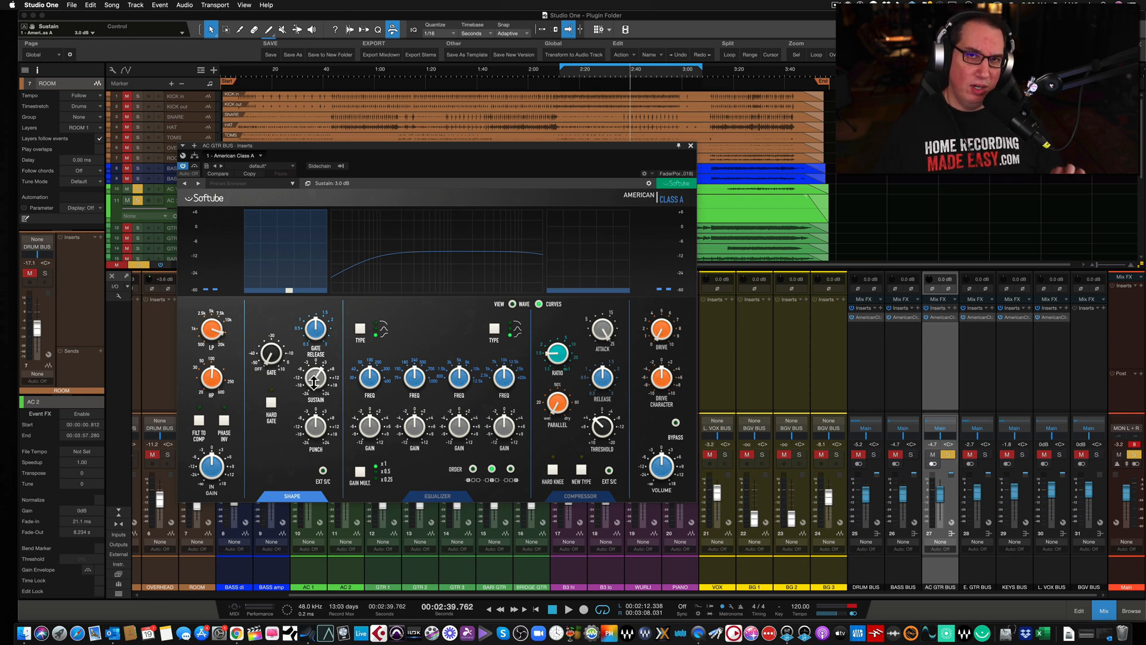
{"action": "key", "text": "space"}
{"action": "left_click_drag", "start_coordinate": [313, 427], "coordinate": [302, 467]}
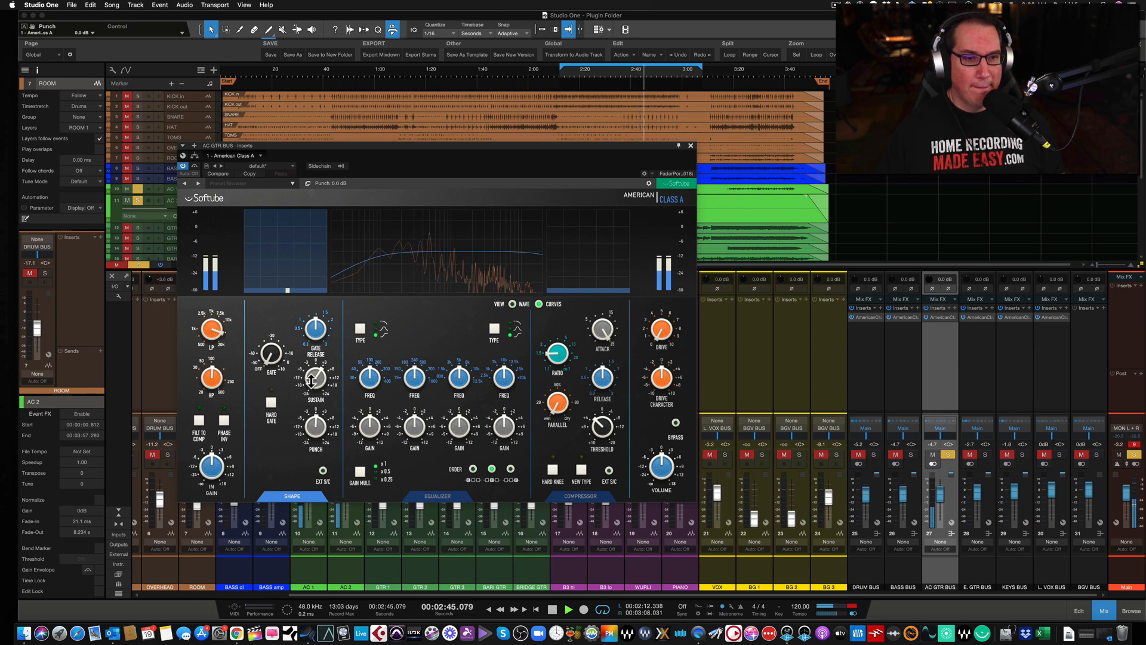
{"action": "left_click", "coordinate": [299, 499]}
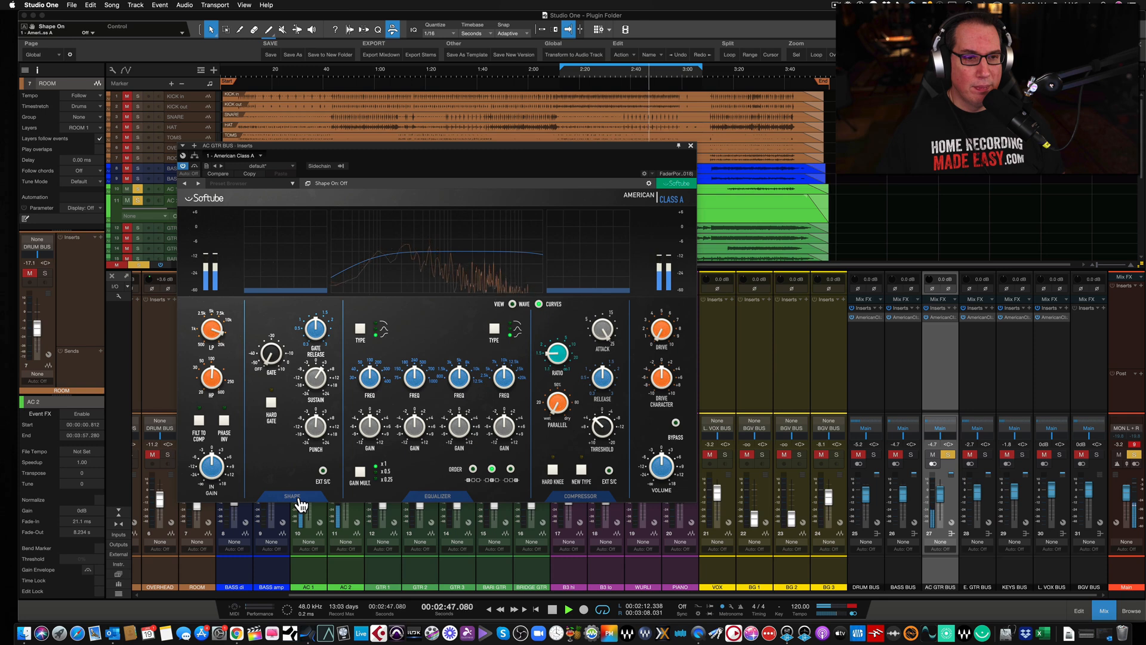
{"action": "left_click", "coordinate": [299, 499]}
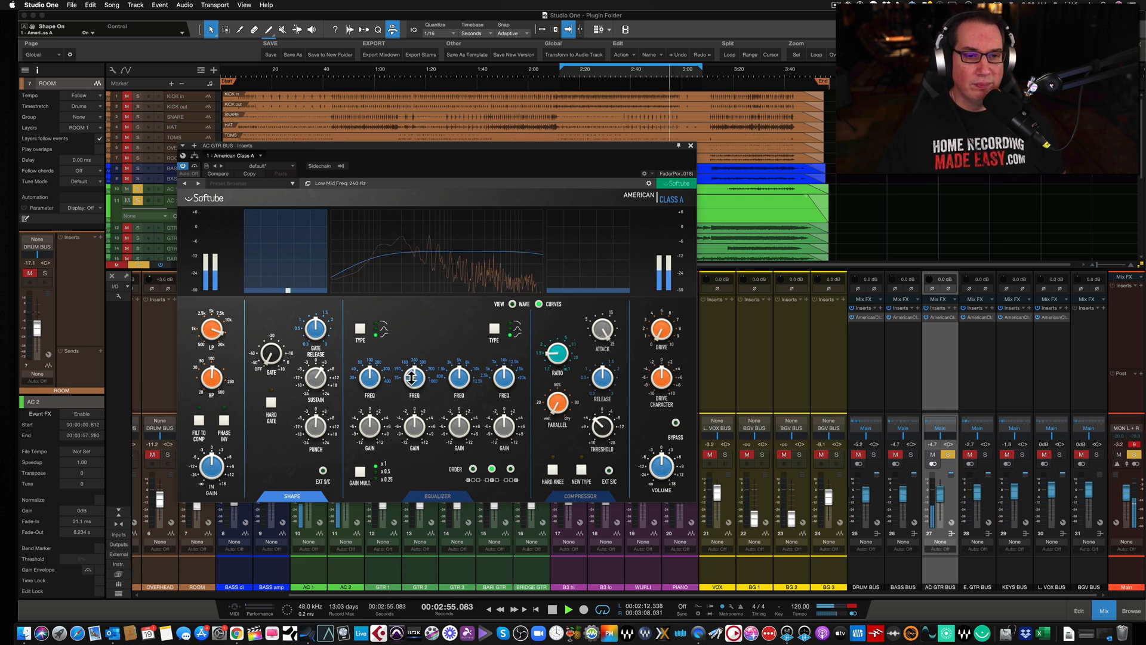
Set the Equalizer's Low Type to Bell, Low Mid Gain to -4.0 dB, High Frequency to 12.5 kHz and High Gain to 4.0 dB
{"action": "left_click", "coordinate": [360, 329]}
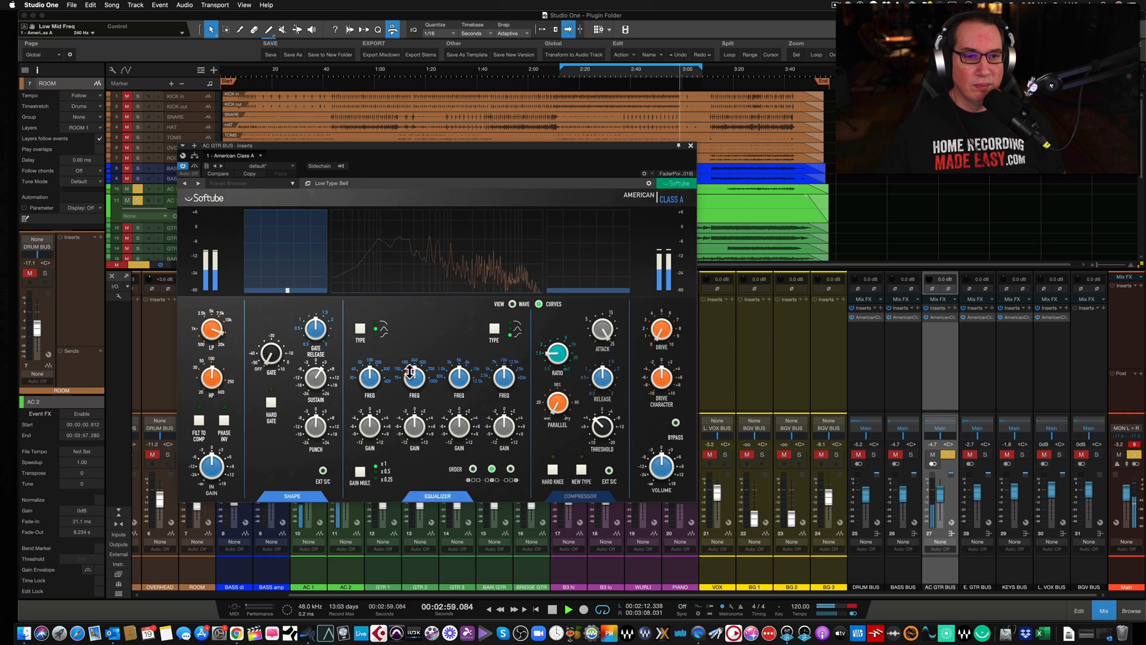
{"action": "left_click", "coordinate": [575, 74]}
{"action": "left_click_drag", "start_coordinate": [415, 409], "coordinate": [409, 443]}
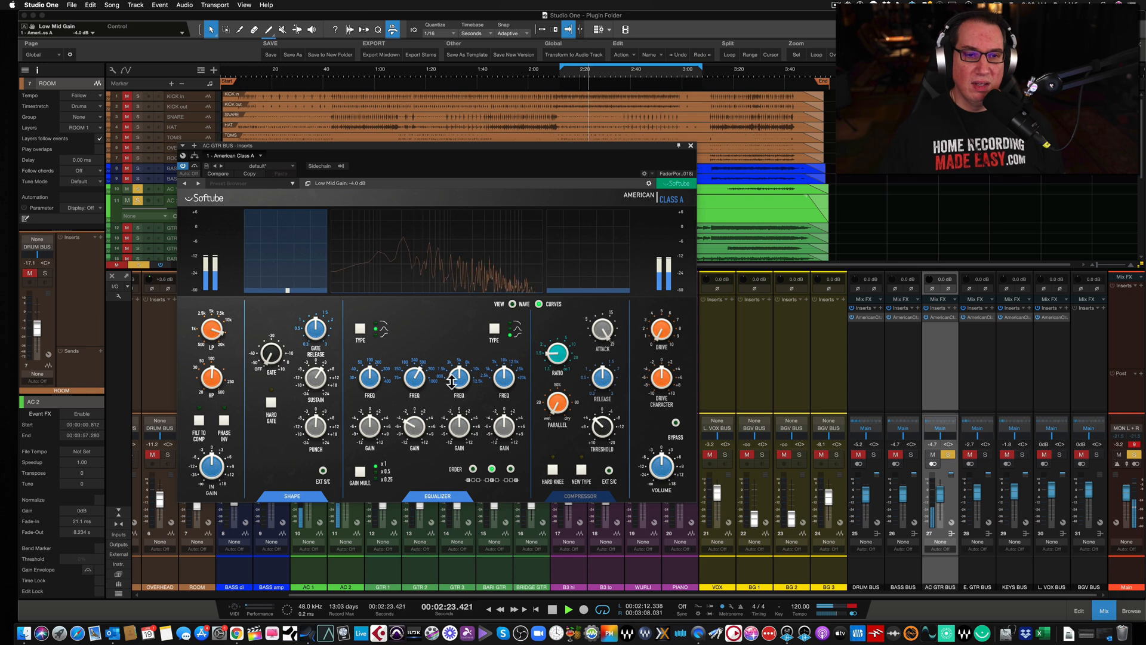
{"action": "left_click", "coordinate": [502, 381]}
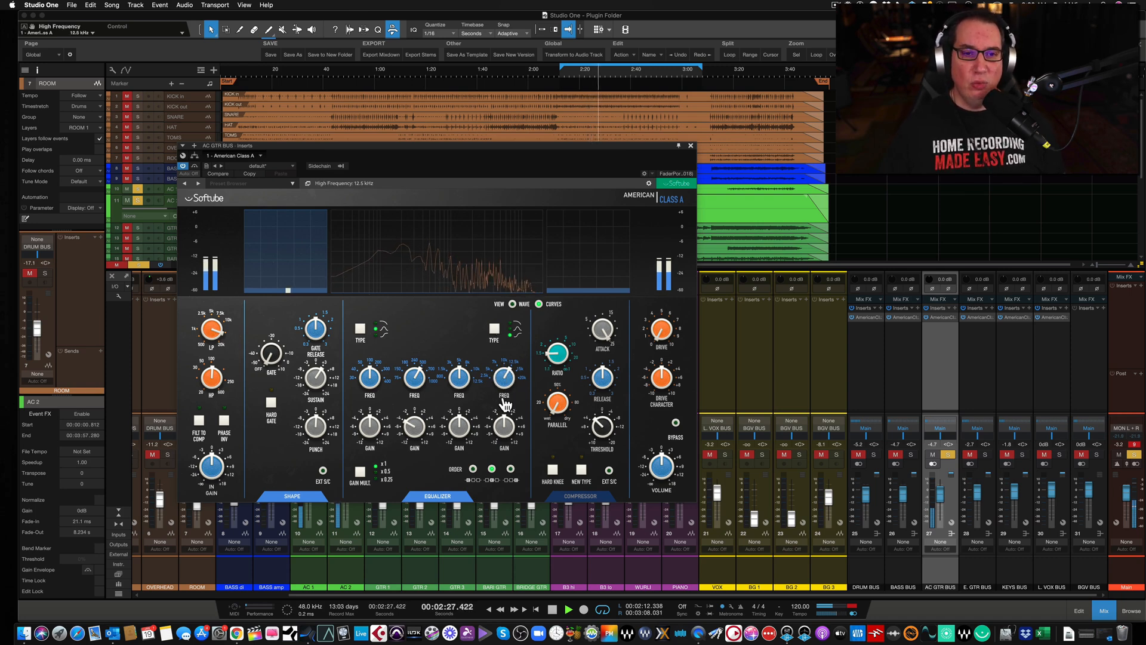
{"action": "left_click_drag", "start_coordinate": [502, 418], "coordinate": [503, 398]}
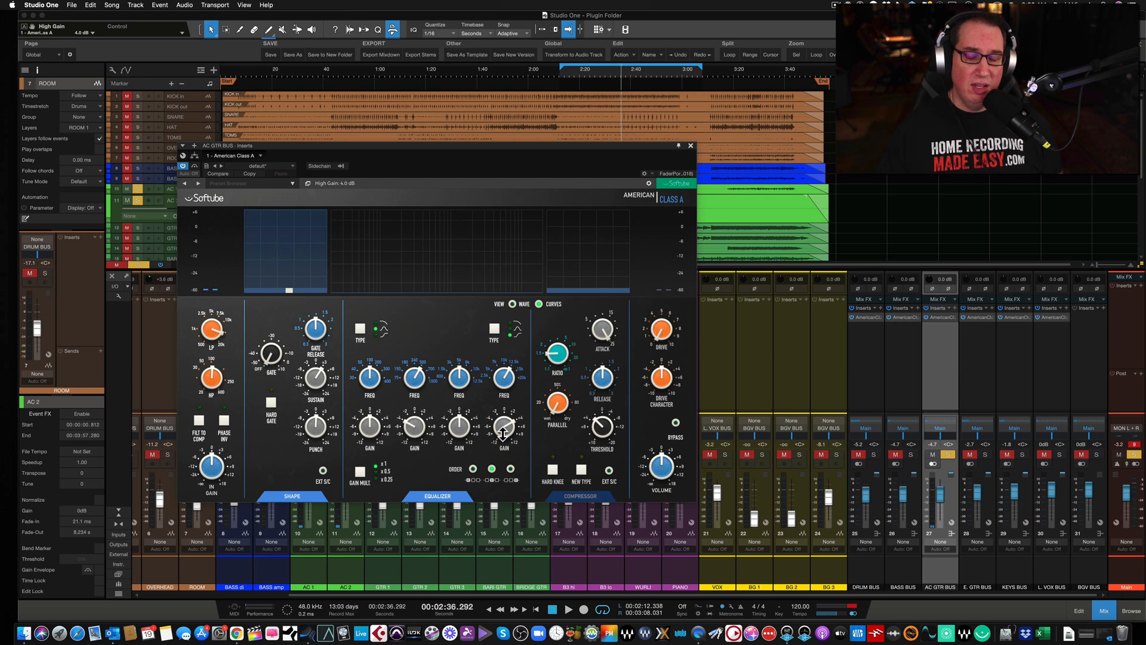
{"action": "key", "text": "space"}
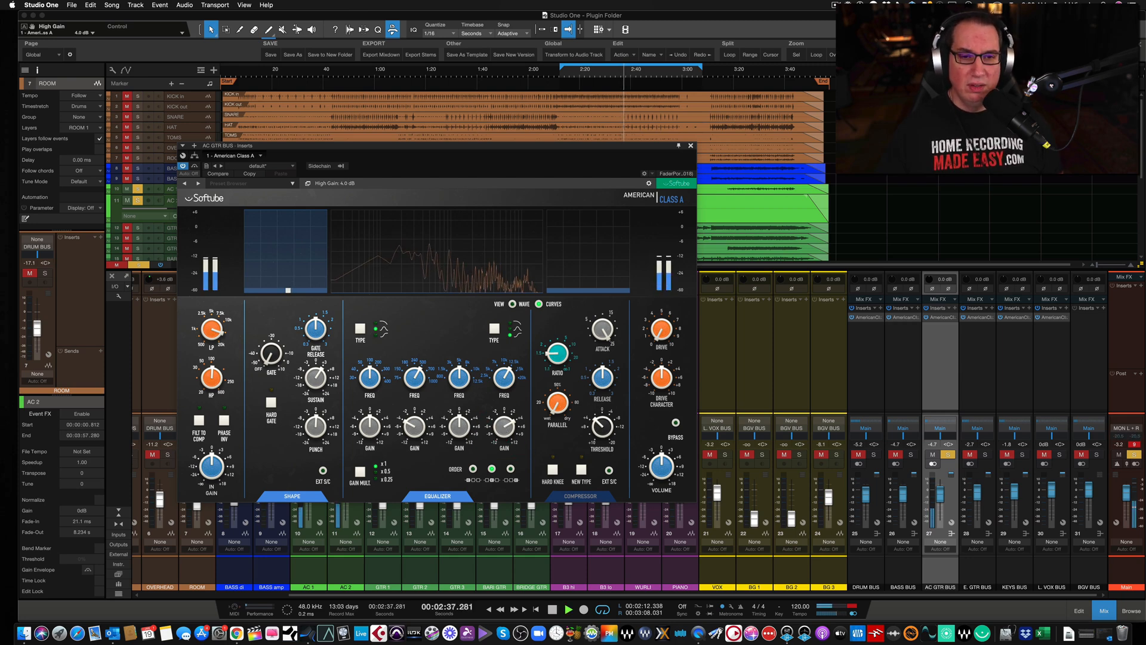
Engage the Compressor ahead of the Equalizer with Ratio about 3.6:1, Attack 1.2 ms, Threshold about -1.9 dBu, and set Volume to -4.7 dB
{"action": "left_click_drag", "start_coordinate": [557, 352], "coordinate": [553, 336]}
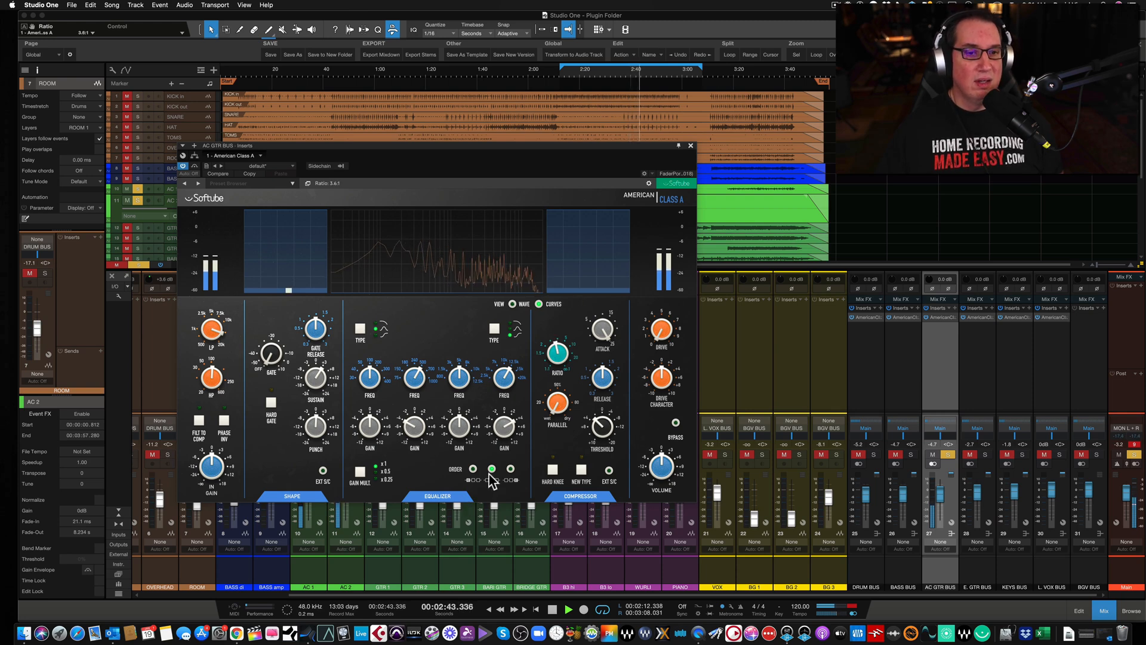
{"action": "left_click", "coordinate": [511, 470]}
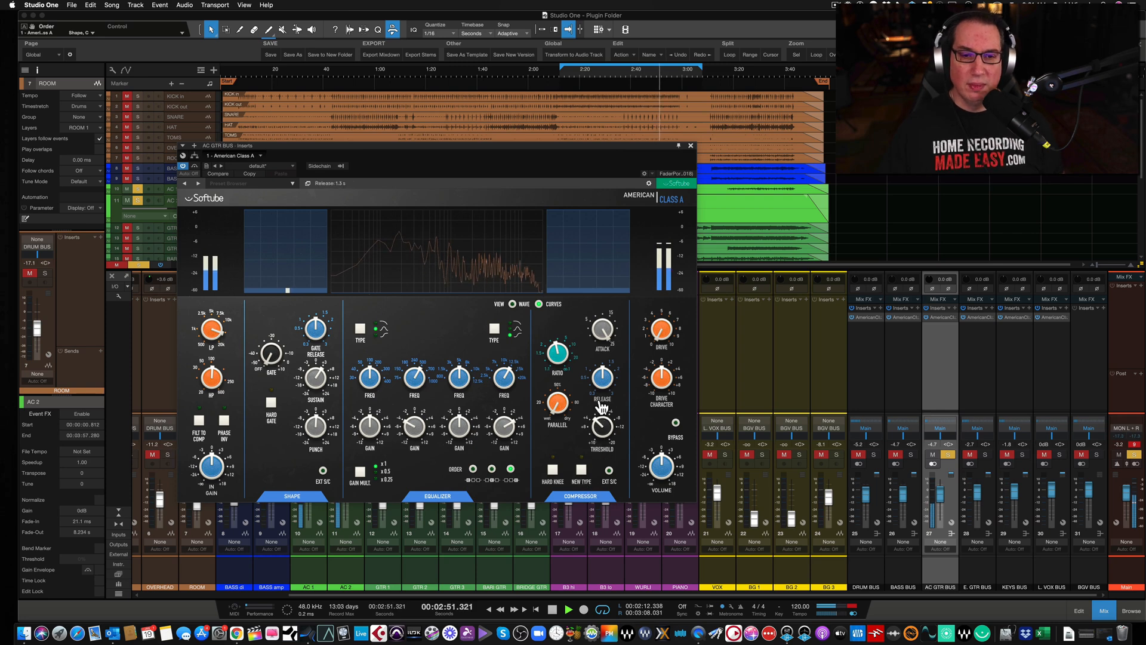
{"action": "left_click_drag", "start_coordinate": [599, 333], "coordinate": [598, 394]}
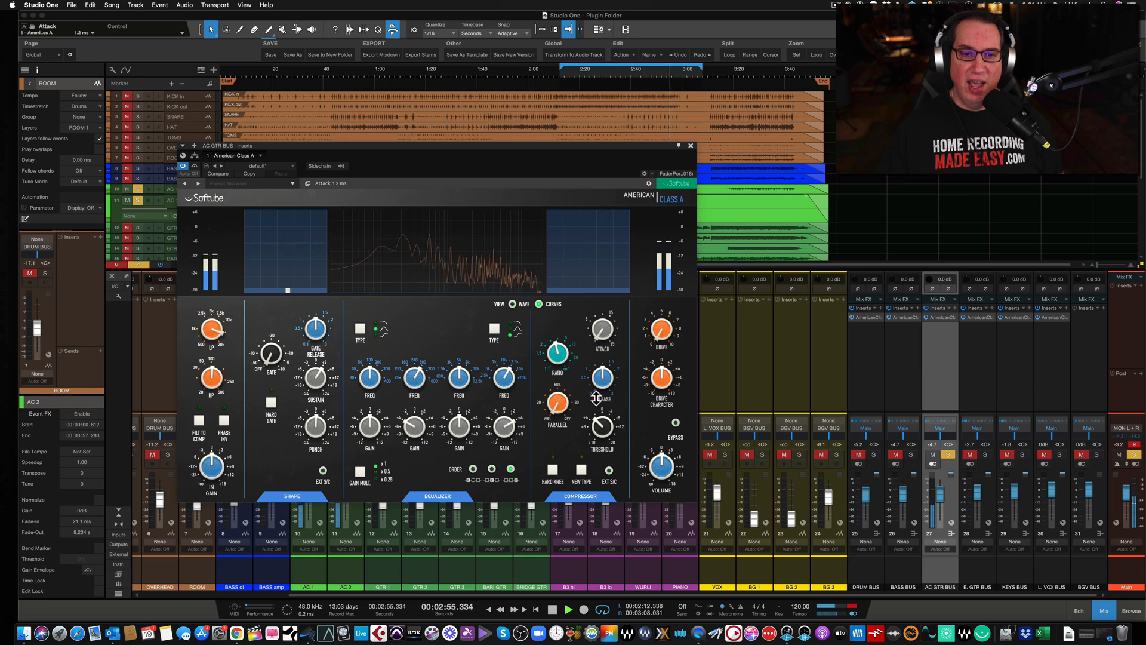
{"action": "left_click_drag", "start_coordinate": [601, 428], "coordinate": [599, 405]}
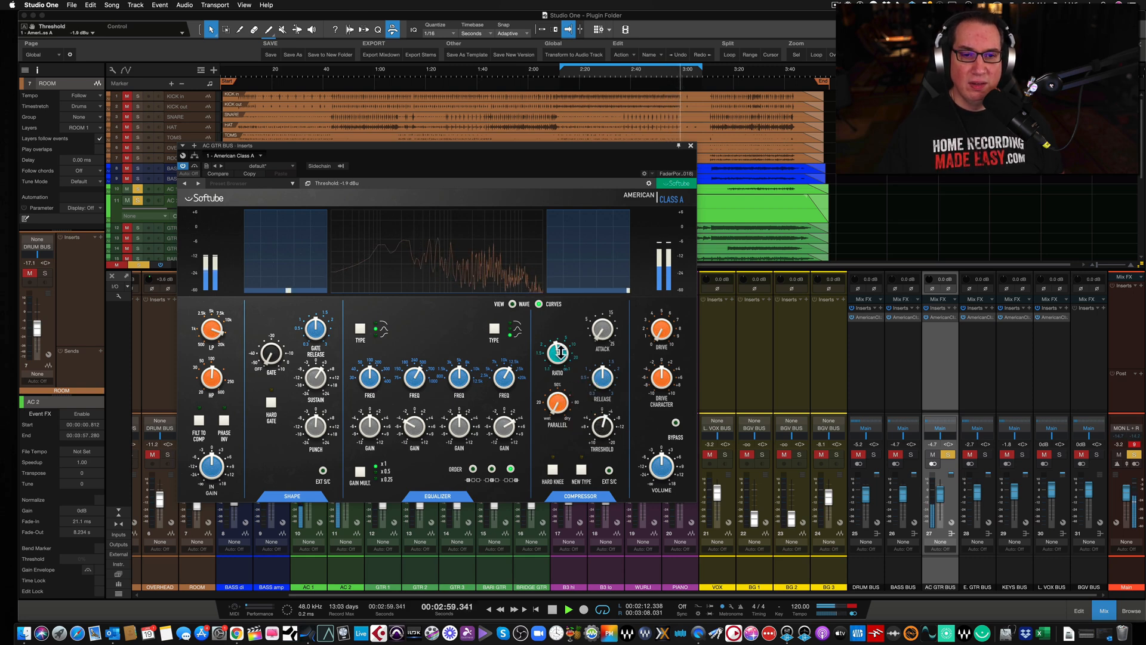
{"action": "left_click_drag", "start_coordinate": [659, 463], "coordinate": [658, 473]}
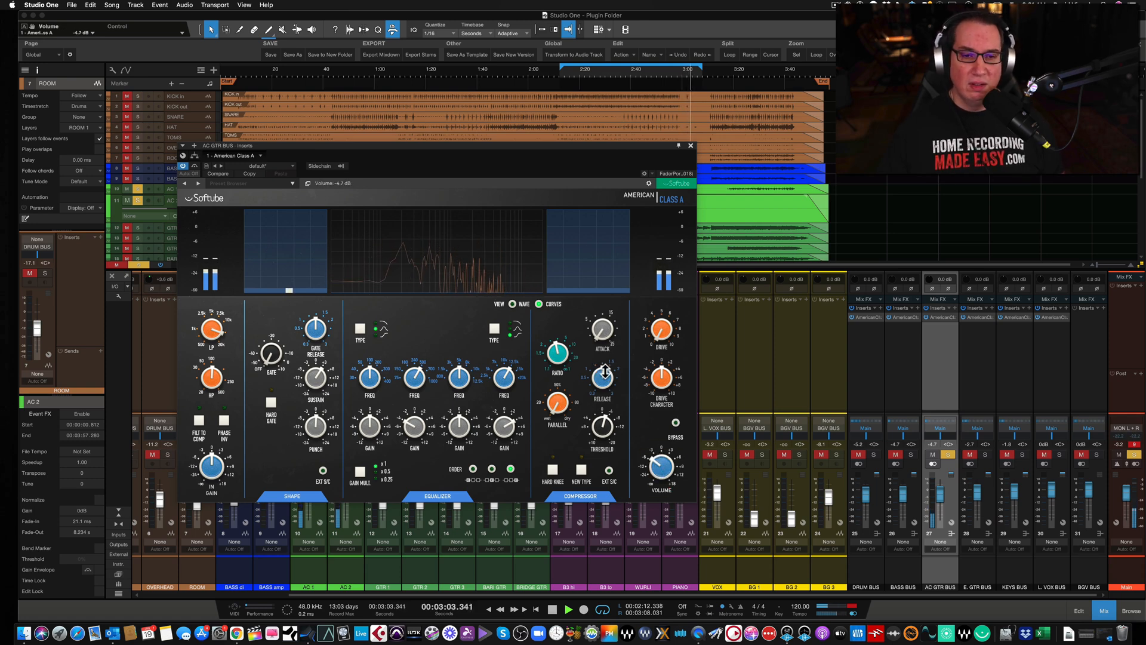
Readjust the Compressor's Ratio and Attack and lower its Threshold to about -4.8 dBu
{"action": "left_click_drag", "start_coordinate": [557, 353], "coordinate": [553, 261]}
{"action": "left_click_drag", "start_coordinate": [601, 328], "coordinate": [598, 382]}
{"action": "left_click_drag", "start_coordinate": [604, 428], "coordinate": [606, 435]}
{"action": "key", "text": "space"}
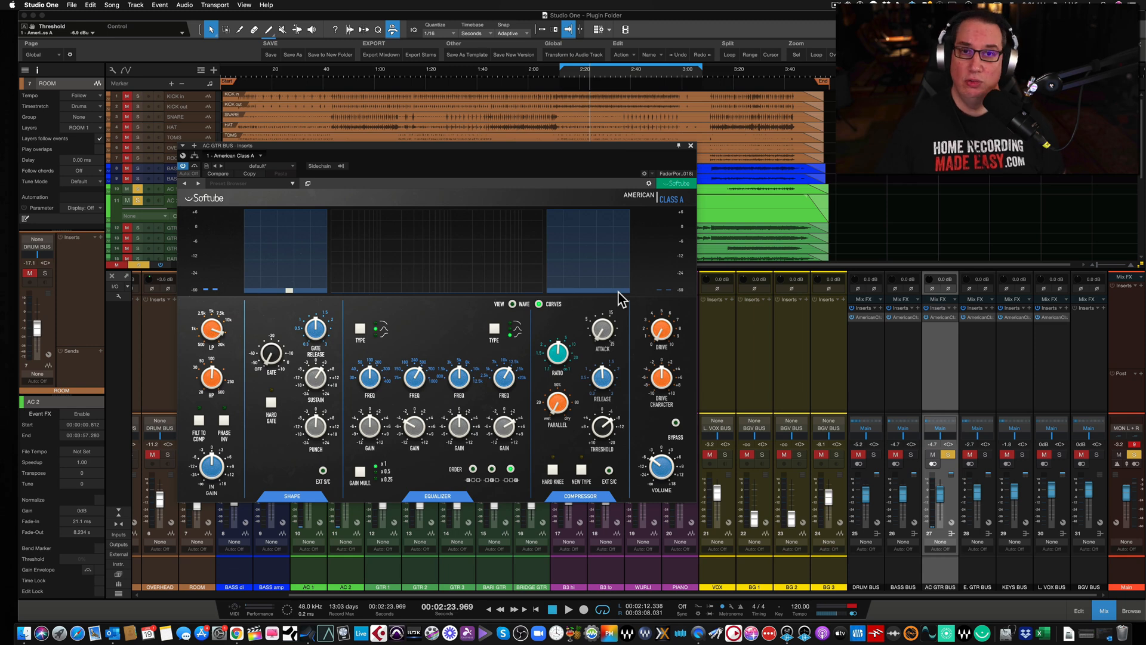
Fine-tune the Compressor's Threshold to about -4.4 dBu while listening and set its type to Old
{"action": "key", "text": "space"}
{"action": "mouse_move", "coordinate": [605, 424]}
{"action": "left_mouse_down"}
{"action": "mouse_move", "coordinate": [591, 469]}
{"action": "mouse_move", "coordinate": [594, 430]}
{"action": "left_mouse_up"}
{"action": "key", "text": "space"}
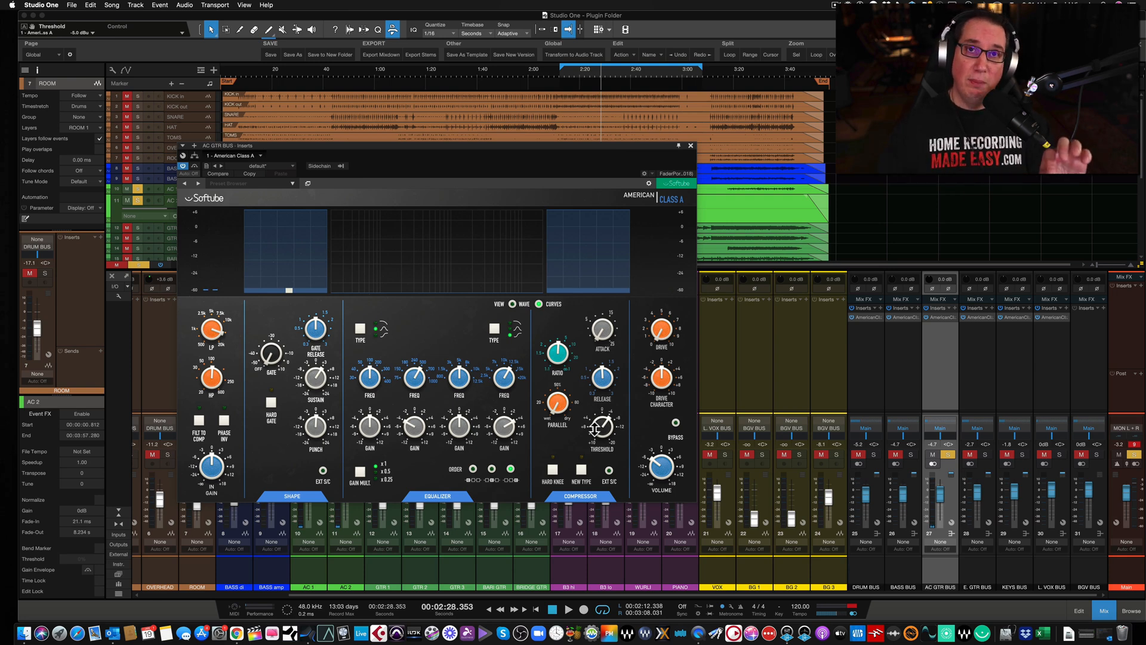
{"action": "left_click_drag", "start_coordinate": [595, 429], "coordinate": [600, 396]}
{"action": "key", "text": "space"}
{"action": "left_click_drag", "start_coordinate": [591, 445], "coordinate": [593, 440]}
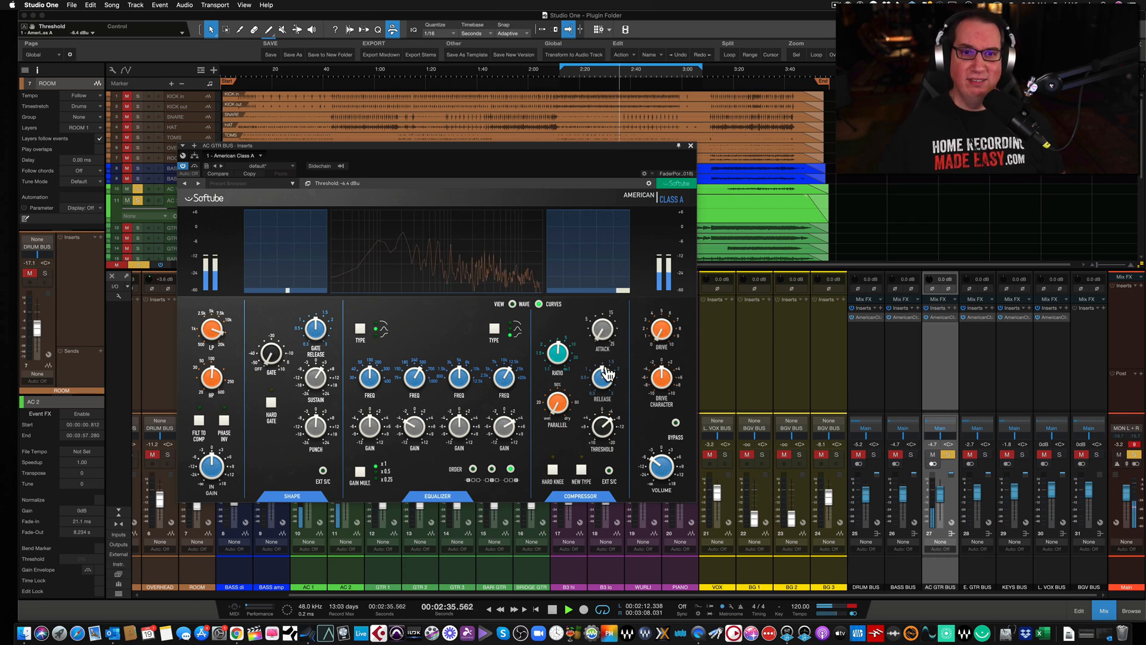
{"action": "left_click", "coordinate": [581, 473]}
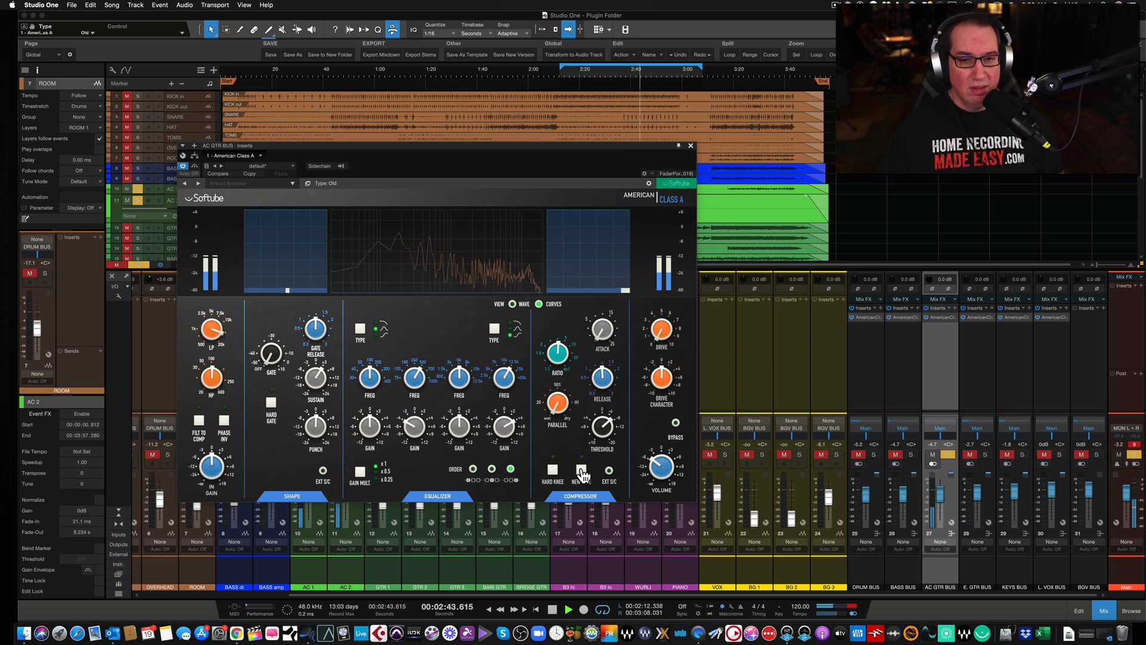
Raise Drive and Drive Character on the acoustic guitars and trim the channel strip's Volume
{"action": "left_click_drag", "start_coordinate": [657, 332], "coordinate": [642, 297]}
{"action": "left_click_drag", "start_coordinate": [660, 375], "coordinate": [656, 351]}
{"action": "left_click_drag", "start_coordinate": [661, 464], "coordinate": [660, 470]}
Compare the acoustic guitars with the channel strip's own Bypass, stop playback, and close the plug-in
{"action": "left_click", "coordinate": [676, 424]}
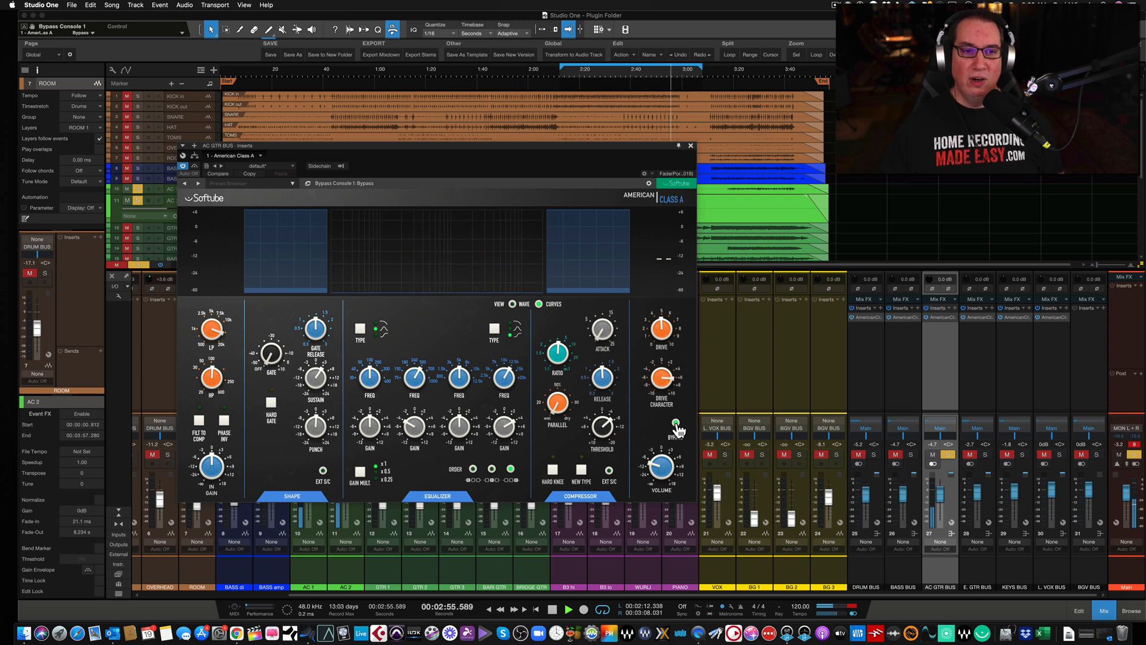
{"action": "left_click", "coordinate": [676, 424]}
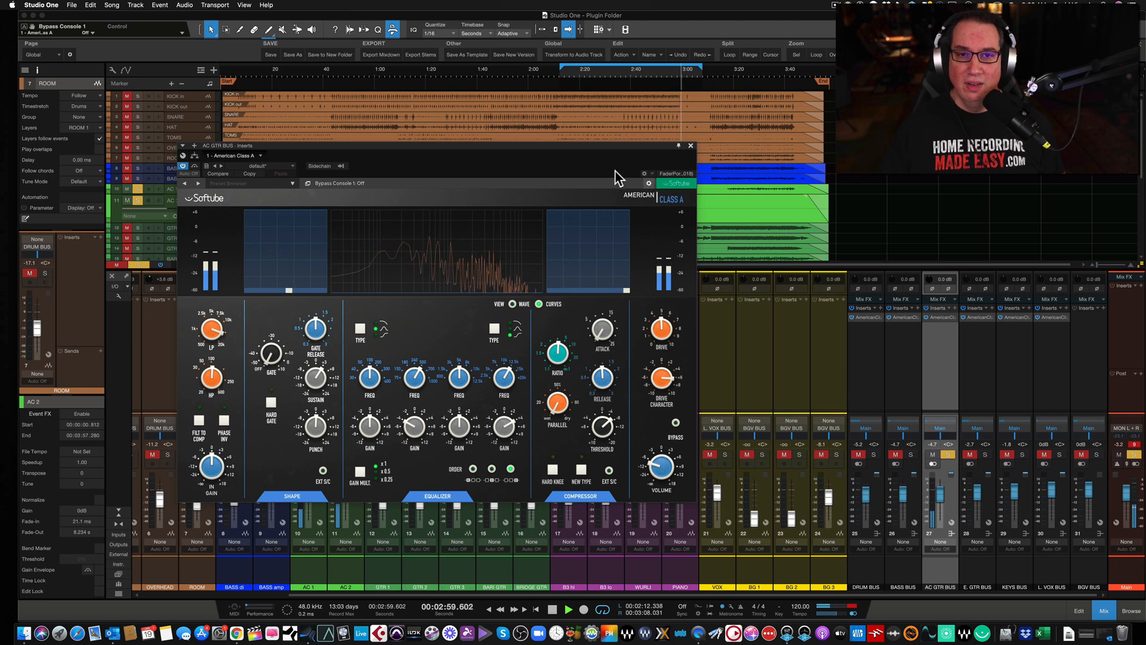
{"action": "key", "text": "space"}
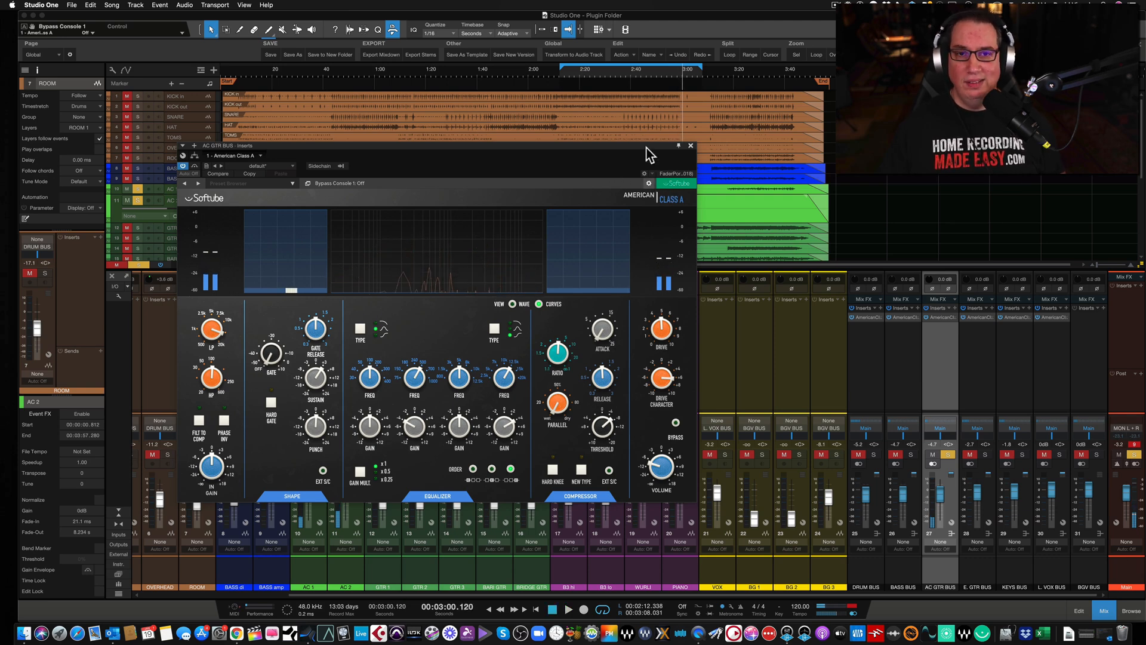
{"action": "left_click", "coordinate": [691, 145]}
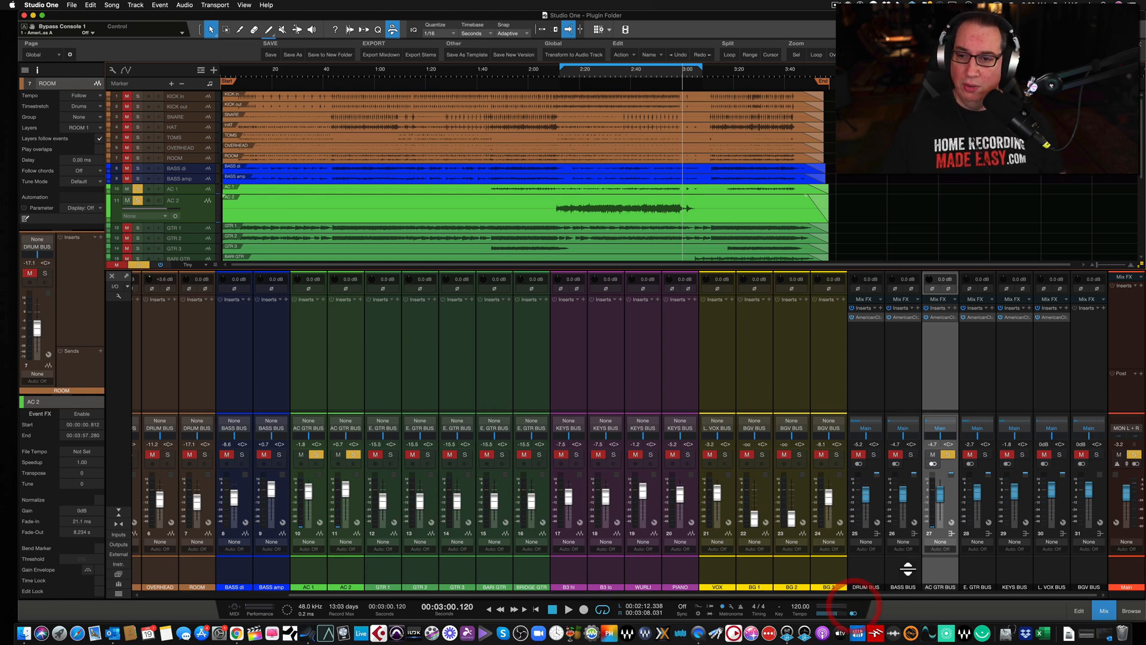
Select the lead vocal bus and loop the song from about 0:12 to 0:54, placing the playhead just before the loop
{"action": "left_click", "coordinate": [1057, 566]}
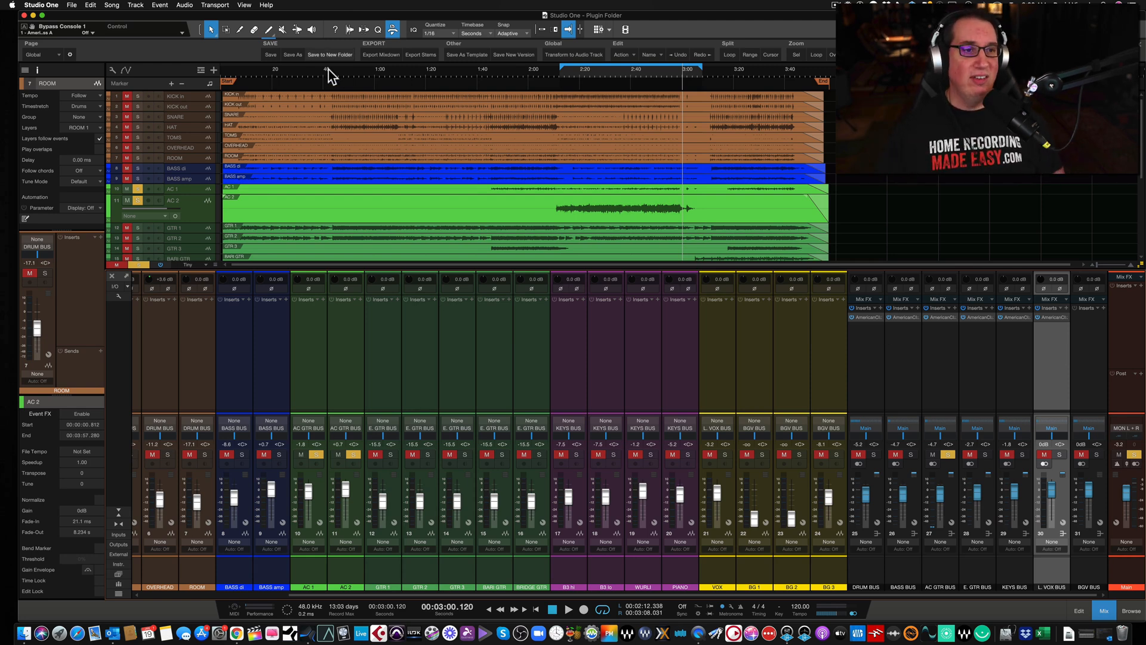
{"action": "scroll", "coordinate": [328, 149], "scroll_direction": "down", "scroll_amount": 5}
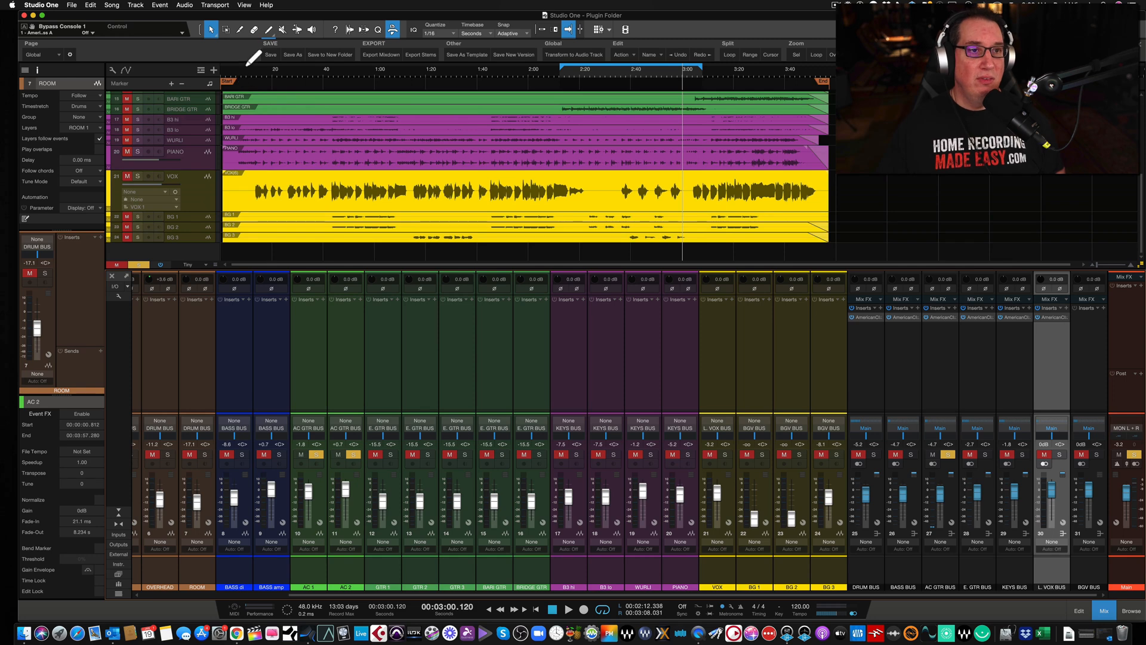
{"action": "left_click_drag", "start_coordinate": [251, 70], "coordinate": [358, 67]}
{"action": "left_click_drag", "start_coordinate": [274, 76], "coordinate": [276, 86]}
{"action": "scroll", "coordinate": [275, 156], "scroll_direction": "left", "scroll_amount": 2}
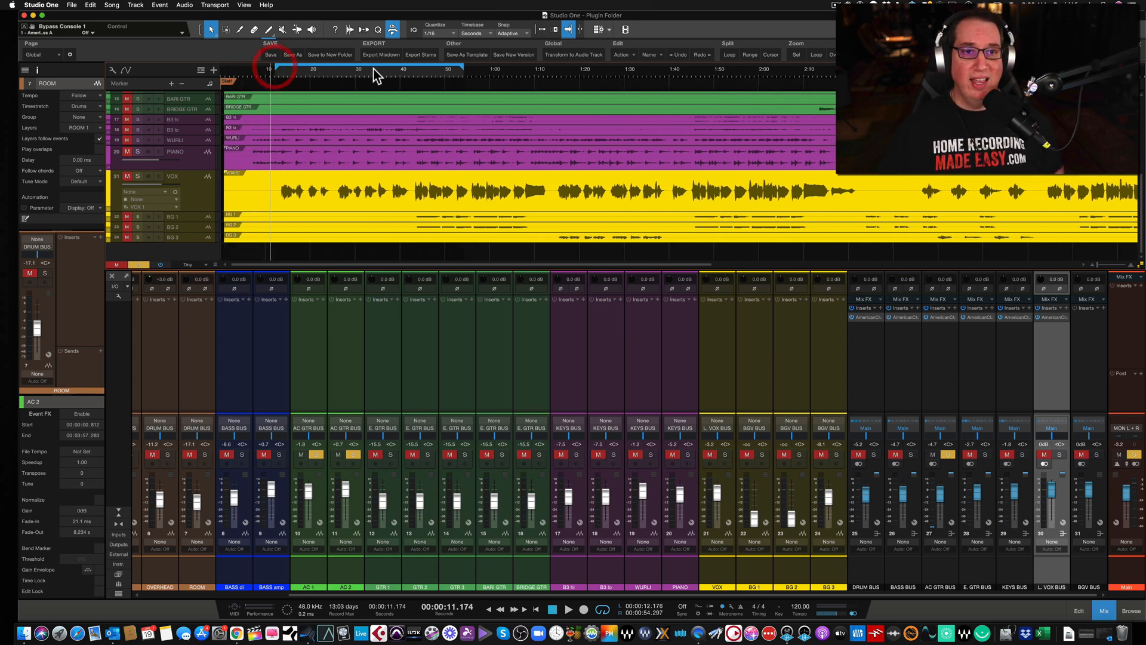
Solo the lead vocal bus and lower its fader to about -4.7 dB while playing the looped section
{"action": "left_click", "coordinate": [1060, 455]}
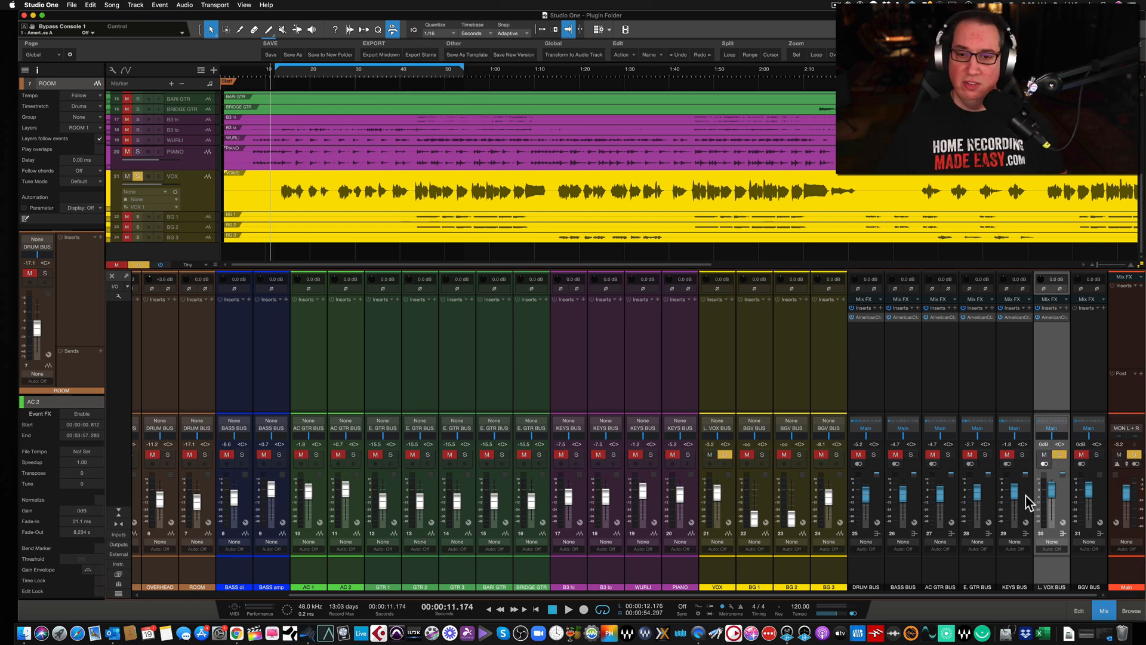
{"action": "left_click_drag", "start_coordinate": [1055, 496], "coordinate": [1052, 499]}
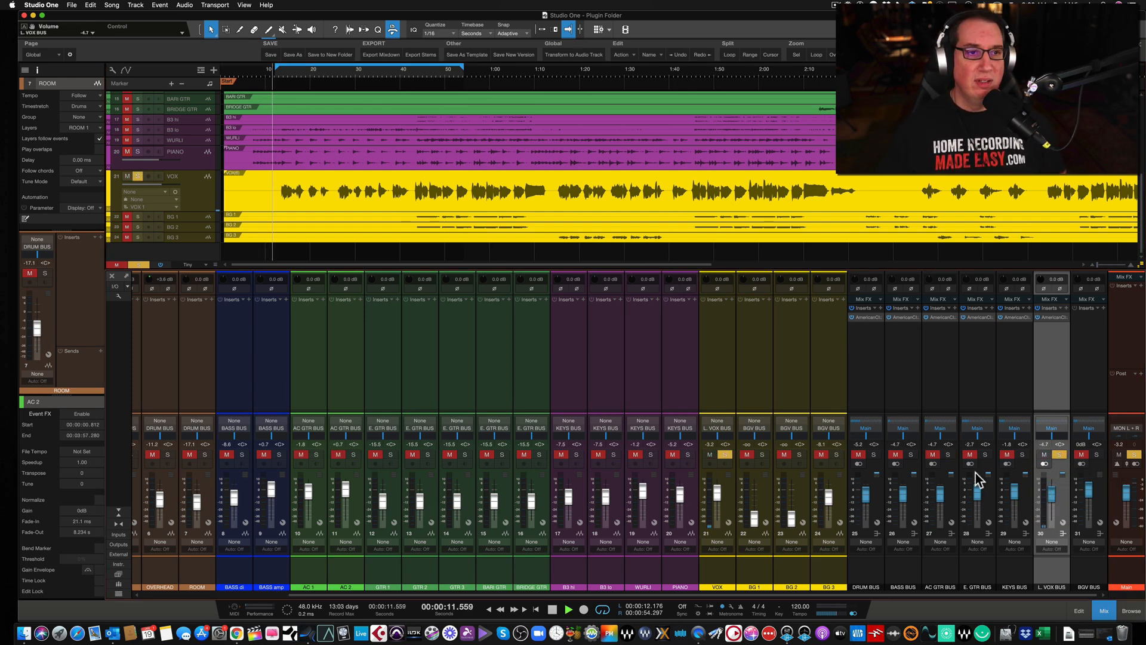
{"action": "left_click_drag", "start_coordinate": [322, 78], "coordinate": [320, 85]}
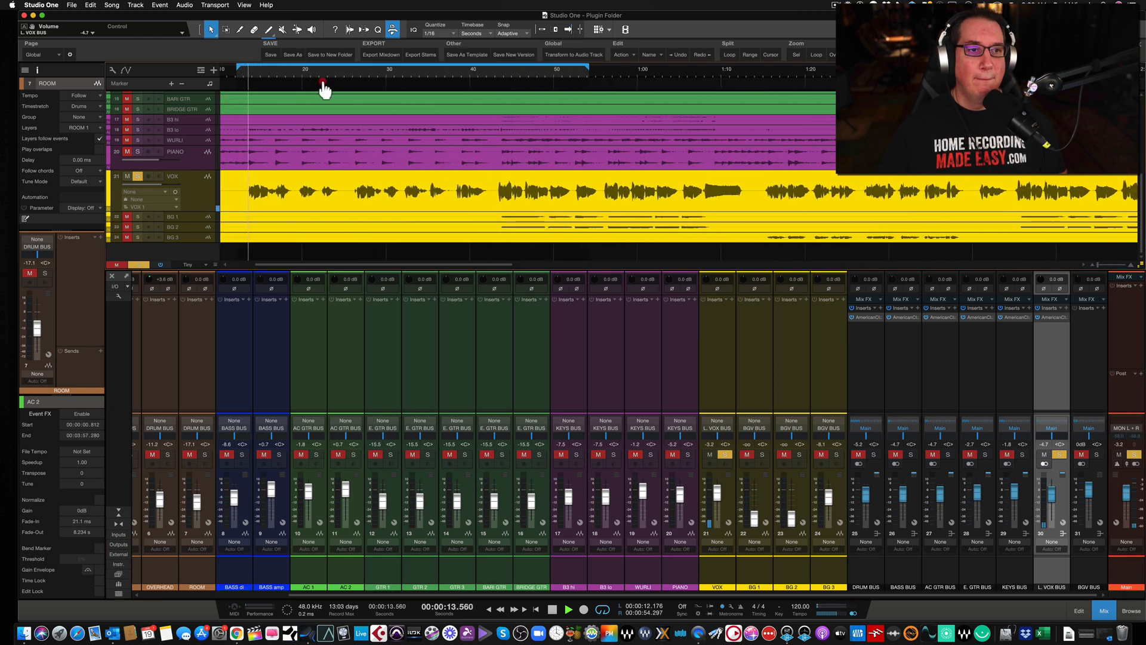
Open American Class A on the lead vocal bus and set its Low Cut to about 118 Hz
{"action": "left_click", "coordinate": [1054, 317]}
{"action": "left_click_drag", "start_coordinate": [320, 115], "coordinate": [314, 143]}
{"action": "left_click_drag", "start_coordinate": [214, 372], "coordinate": [200, 336]}
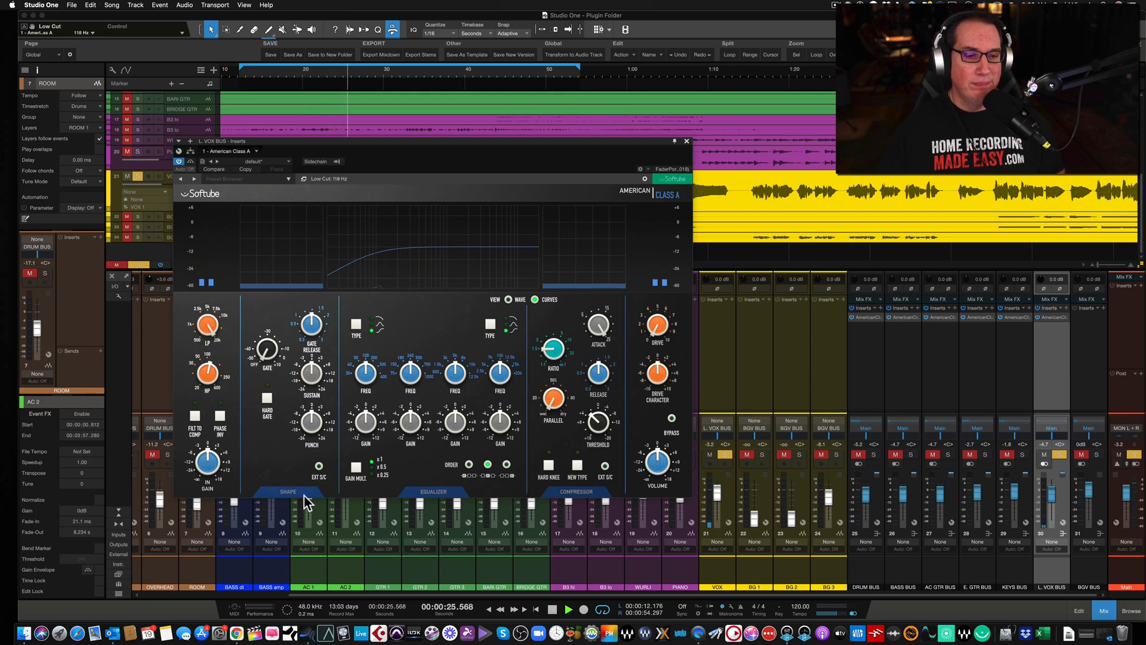
Set Shape Sustain to 4.0 dB, compare Shape off and on, and set the processing order to Shape, Comp, EQ
{"action": "left_click_drag", "start_coordinate": [306, 363], "coordinate": [304, 365]}
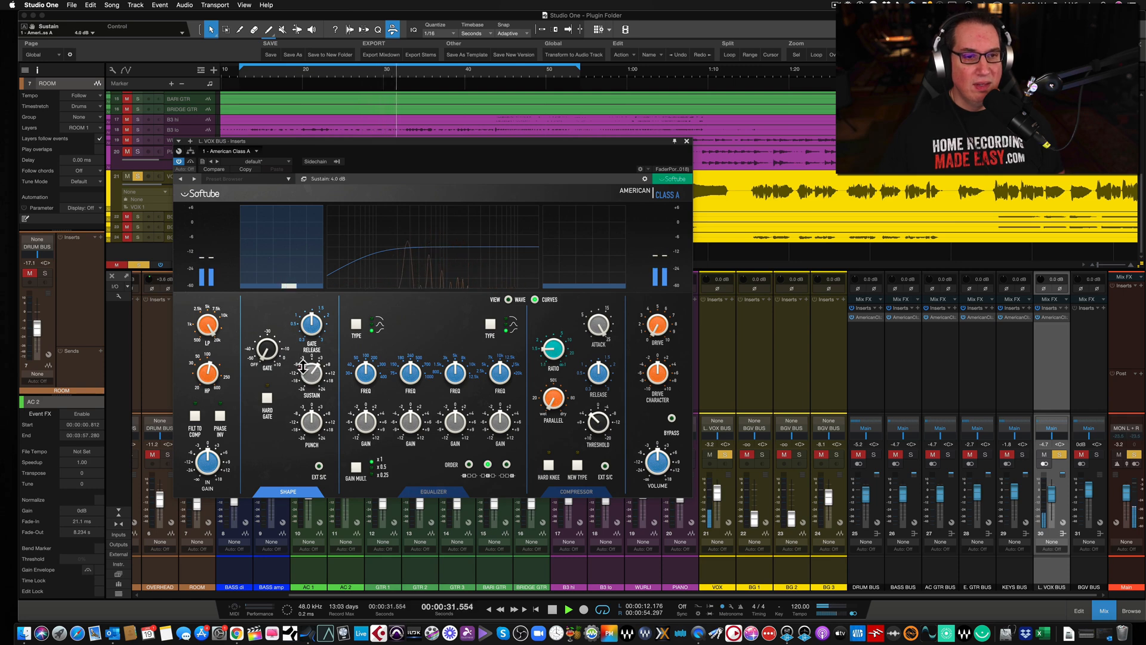
{"action": "left_click", "coordinate": [285, 494]}
{"action": "left_click", "coordinate": [285, 494]}
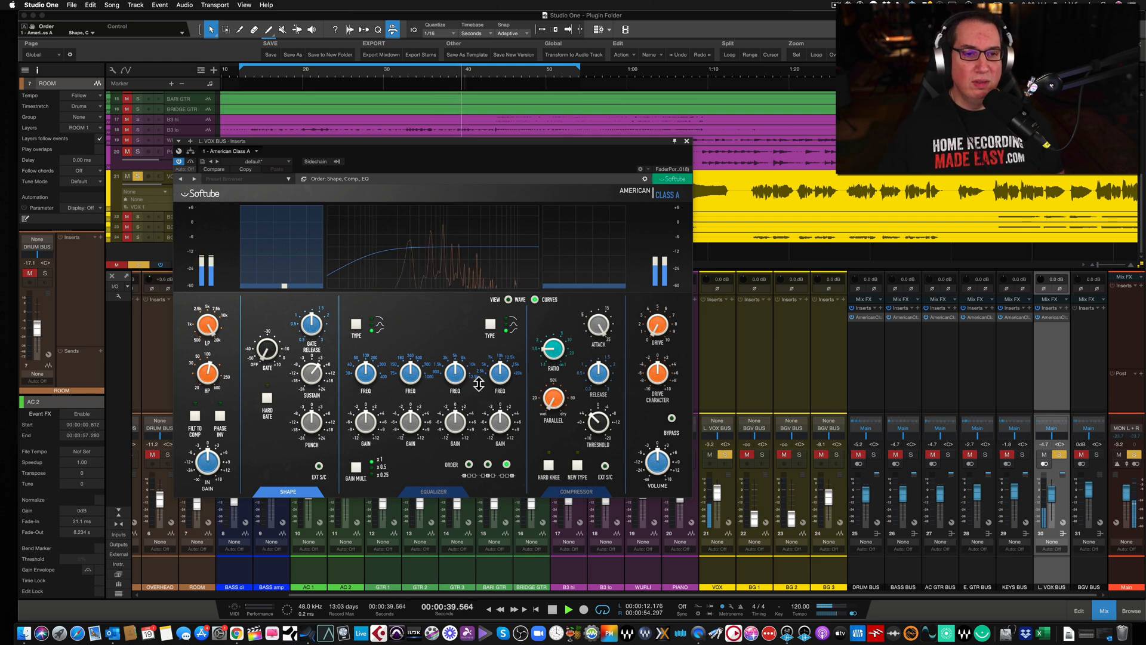
Compress the lead vocal by adjusting Ratio, Attack, Release and Threshold, and lower the channel strip's output Volume
{"action": "left_click_drag", "start_coordinate": [551, 349], "coordinate": [550, 333]}
{"action": "left_click", "coordinate": [600, 321]}
{"action": "left_click_drag", "start_coordinate": [592, 382], "coordinate": [594, 361]}
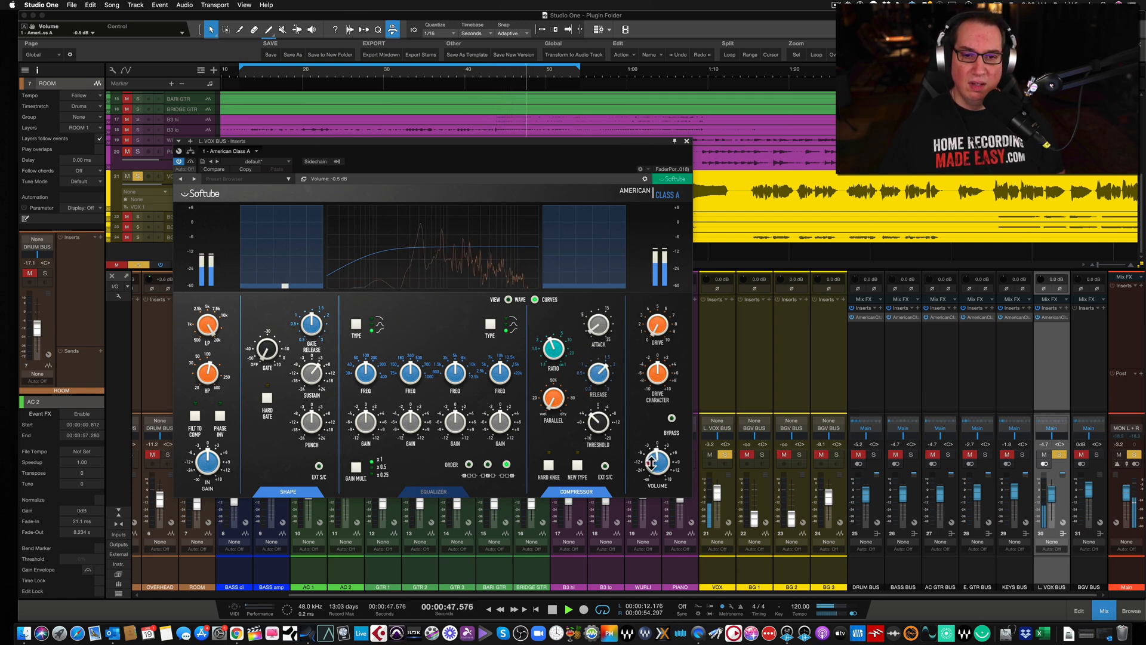
{"action": "left_click_drag", "start_coordinate": [652, 461], "coordinate": [648, 466]}
{"action": "left_click_drag", "start_coordinate": [596, 421], "coordinate": [593, 396]}
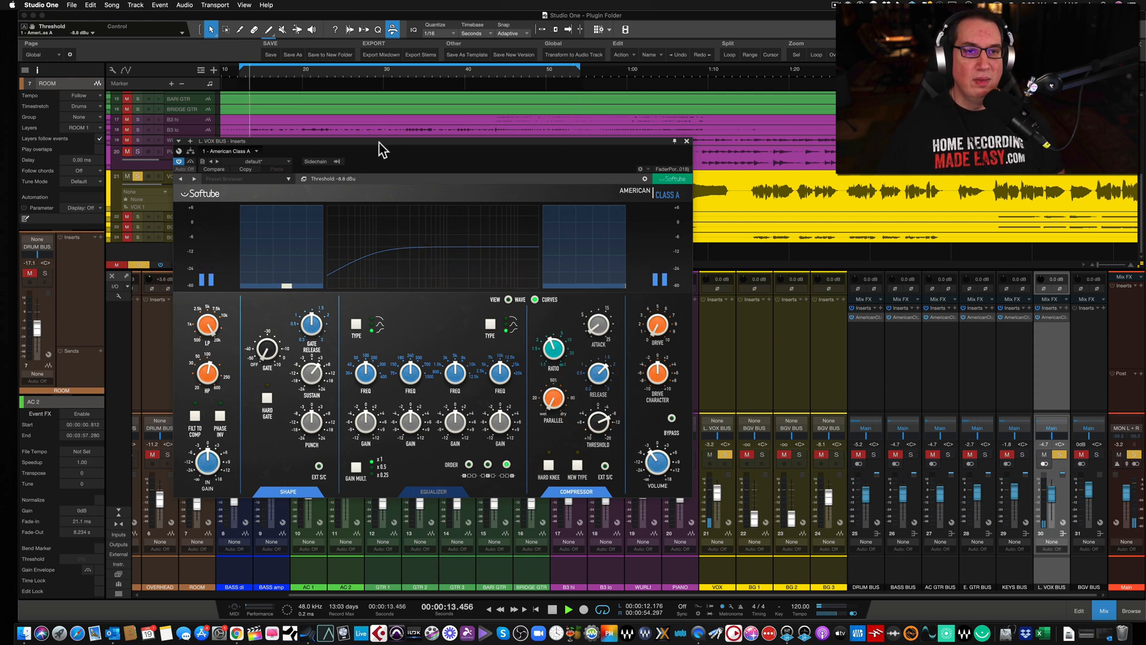
Move the plug-in window clear of the timeline, extend the loop's end to about 1:14, and reposition the window
{"action": "left_click_drag", "start_coordinate": [376, 145], "coordinate": [403, 244]}
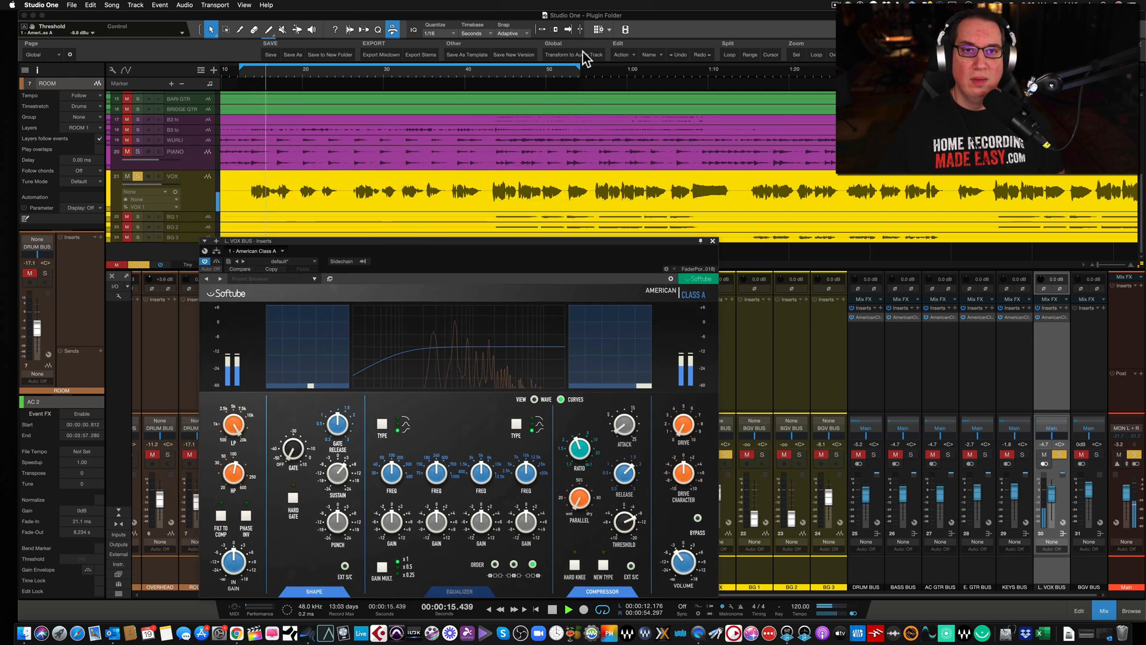
{"action": "left_click_drag", "start_coordinate": [580, 67], "coordinate": [745, 65]}
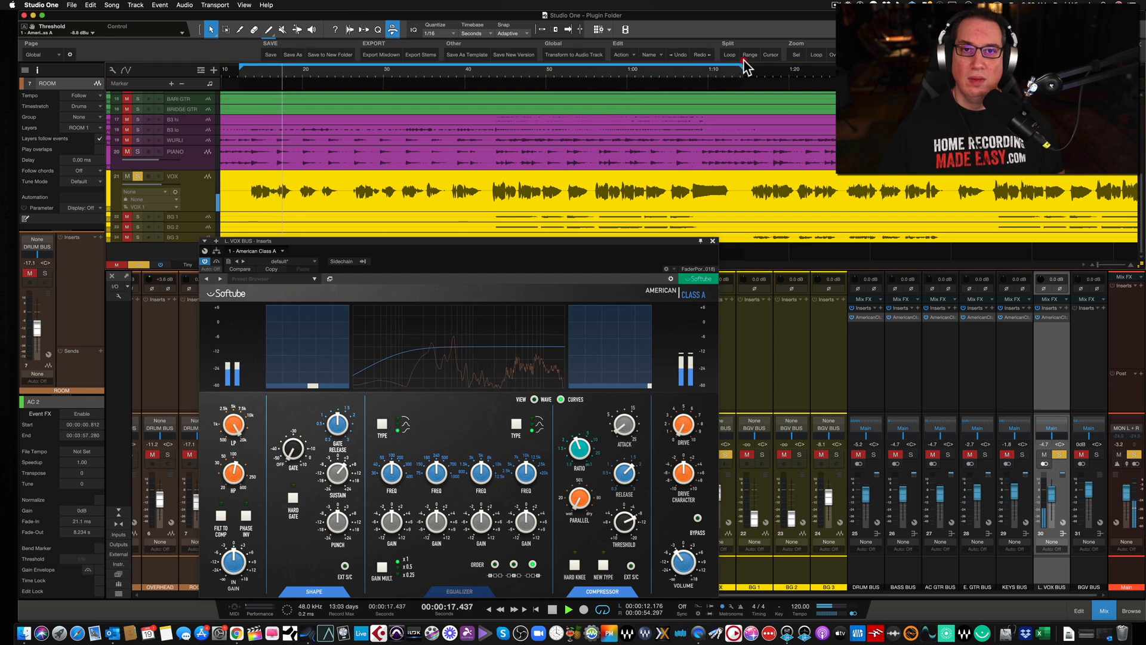
{"action": "left_click_drag", "start_coordinate": [557, 241], "coordinate": [530, 169]}
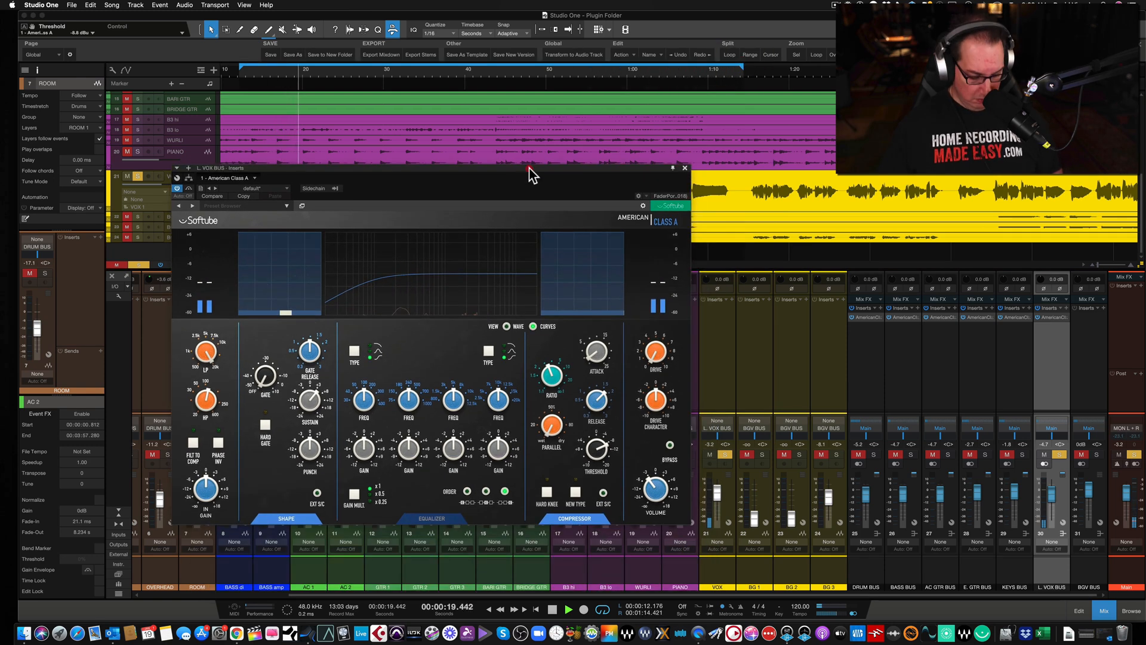
{"action": "left_click_drag", "start_coordinate": [450, 170], "coordinate": [434, 142]}
Equalize the lead vocal with a low-mid cut at 500 Hz and a 6.0 dB high boost at 12.5 kHz
{"action": "left_click_drag", "start_coordinate": [391, 410], "coordinate": [388, 365]}
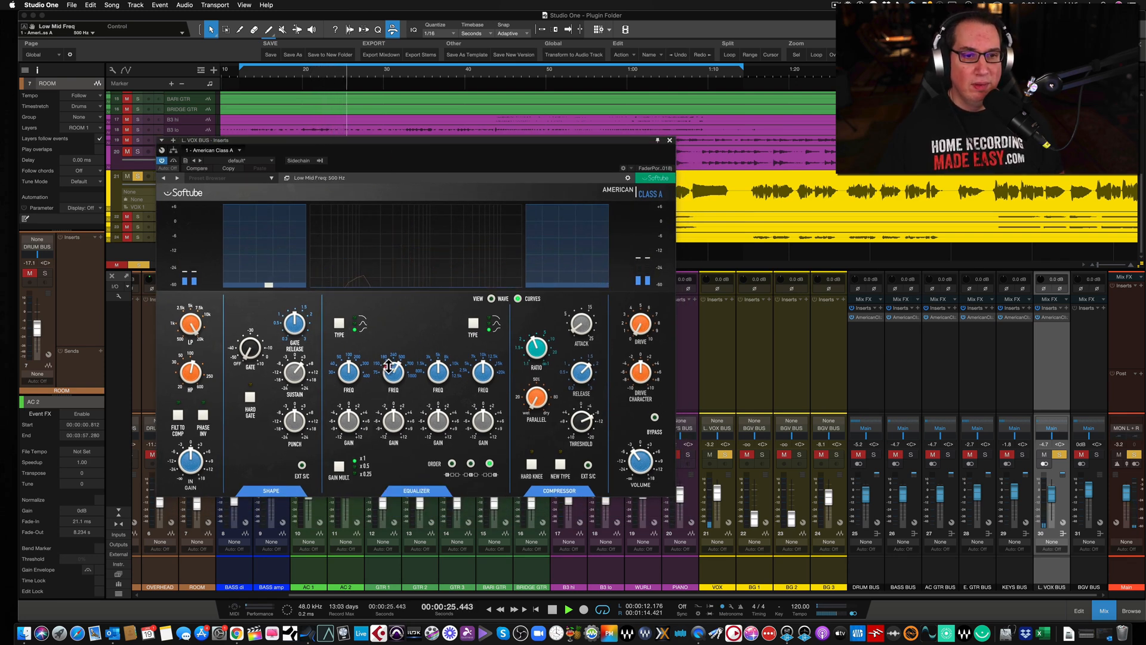
{"action": "mouse_move", "coordinate": [390, 420]}
{"action": "left_mouse_down"}
{"action": "mouse_move", "coordinate": [387, 392]}
{"action": "mouse_move", "coordinate": [385, 425]}
{"action": "left_mouse_up"}
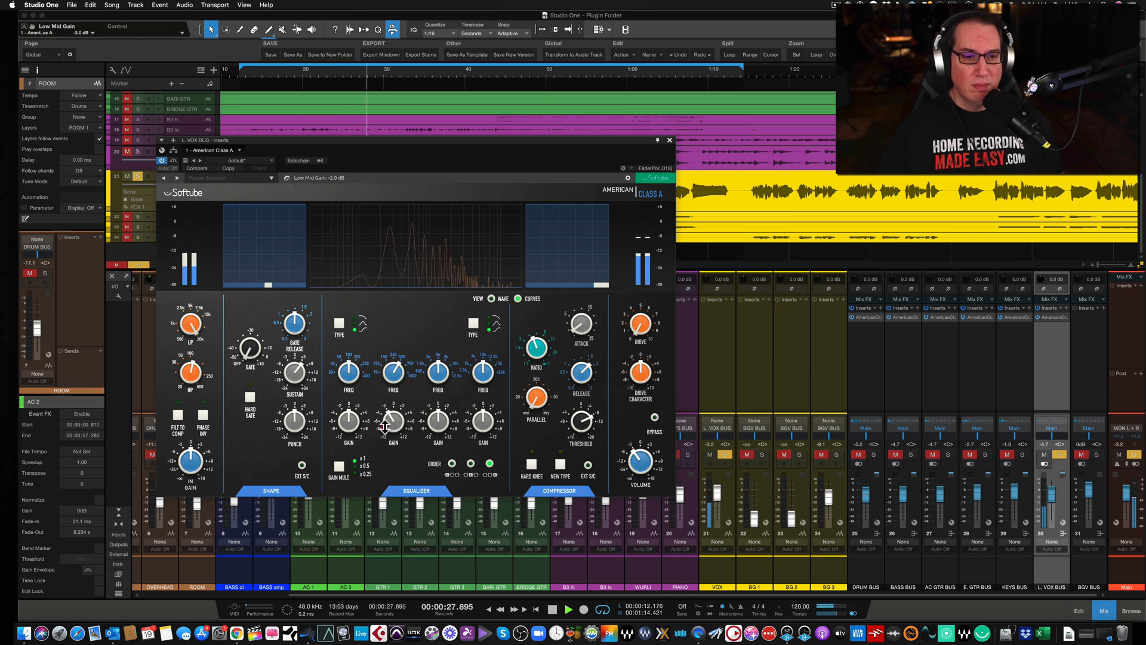
{"action": "left_click", "coordinate": [479, 369]}
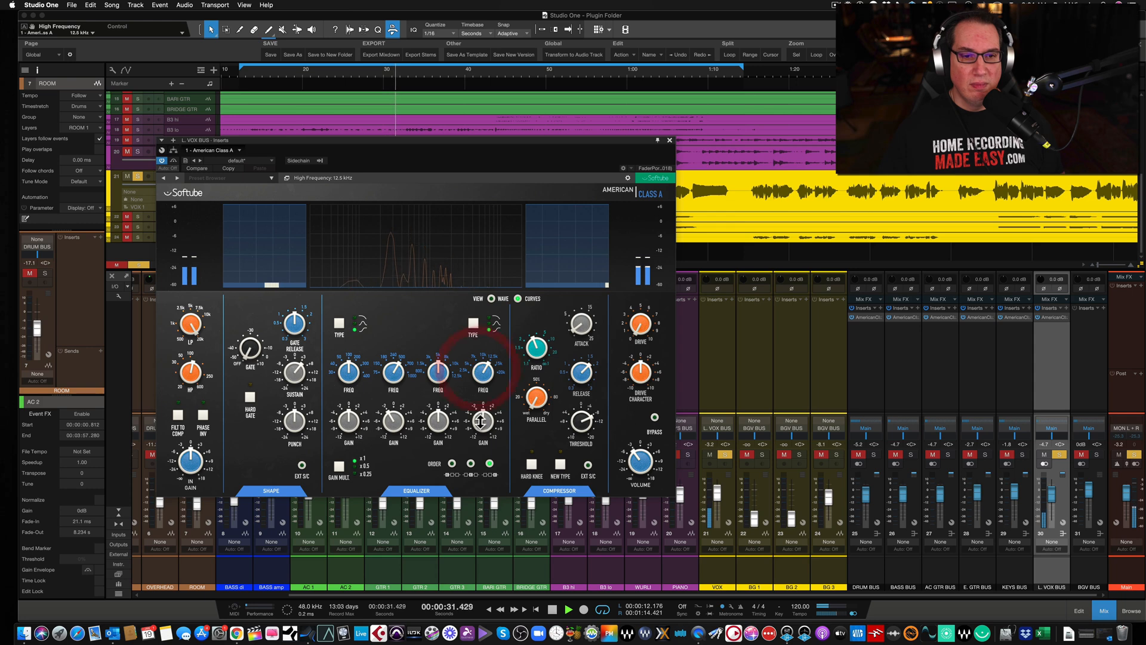
{"action": "left_click_drag", "start_coordinate": [483, 422], "coordinate": [484, 403]}
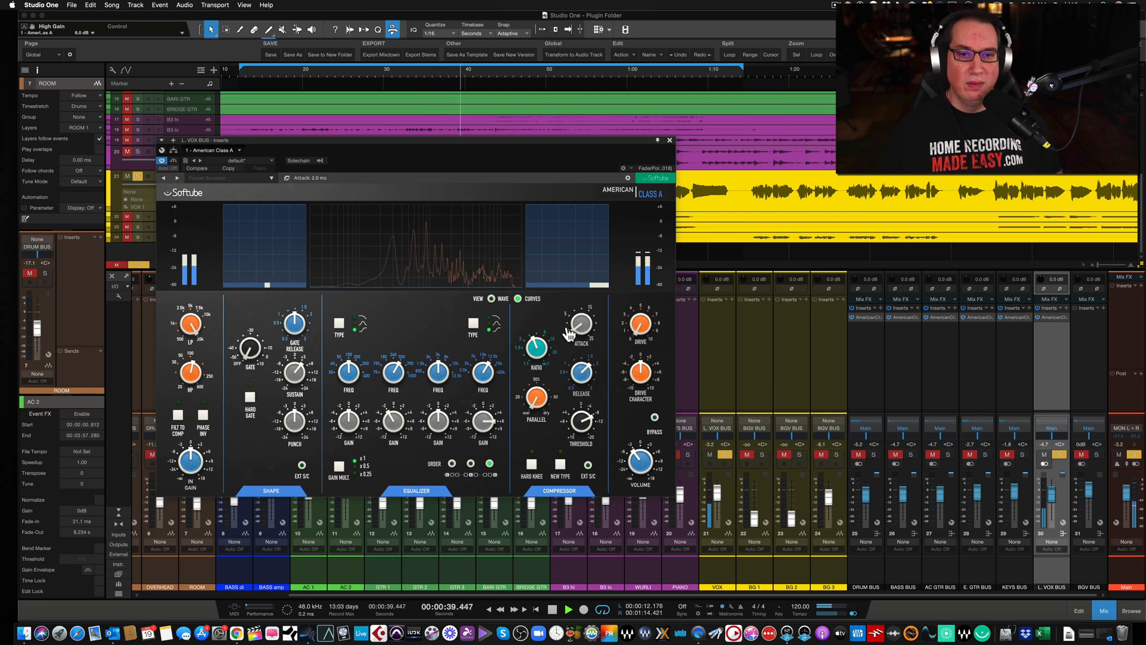
Set Drive to about 5.4 and Drive Character to about 5.1, and compare the lead vocal with the channel strip's Bypass
{"action": "left_click_drag", "start_coordinate": [642, 333], "coordinate": [628, 279]}
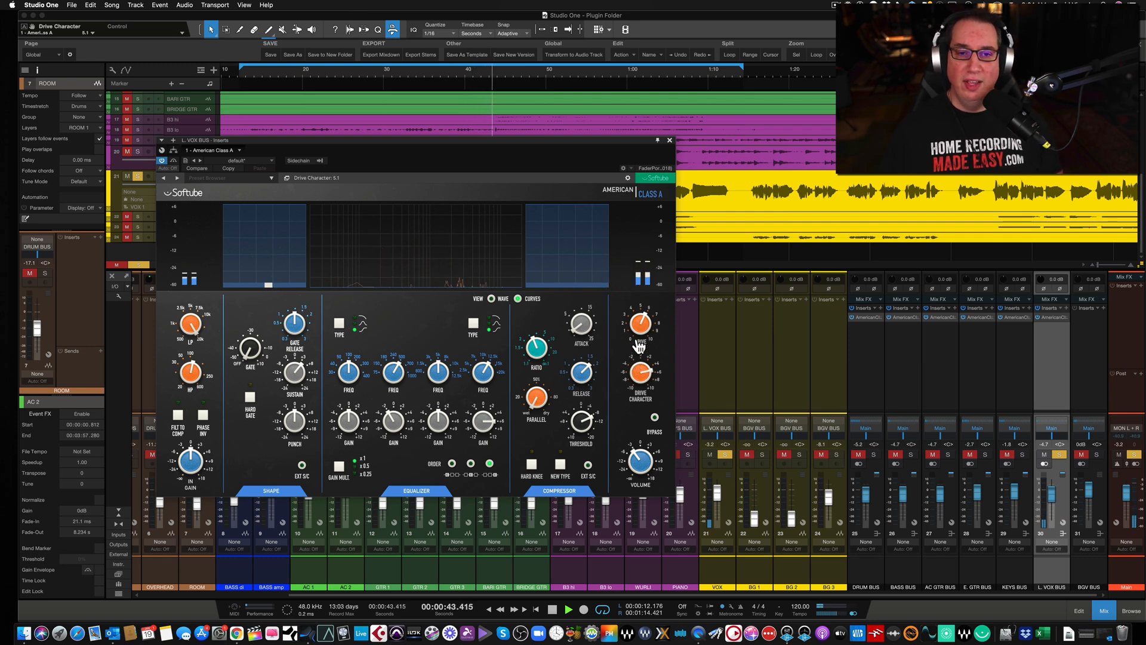
{"action": "left_click_drag", "start_coordinate": [637, 323], "coordinate": [637, 328]}
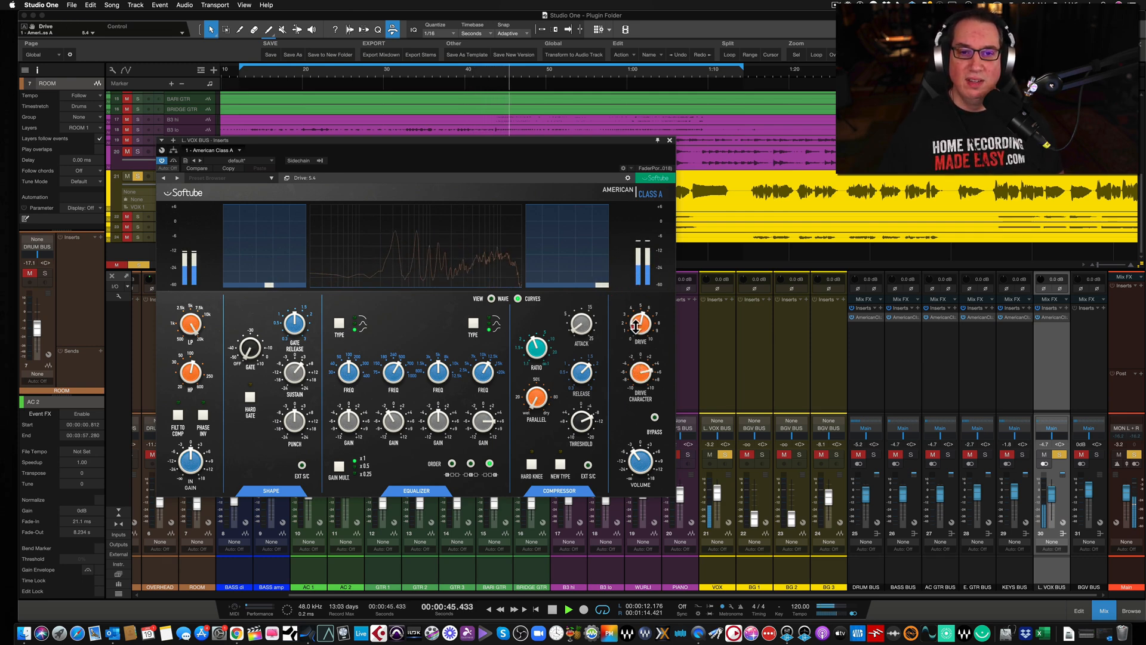
{"action": "left_click", "coordinate": [655, 418]}
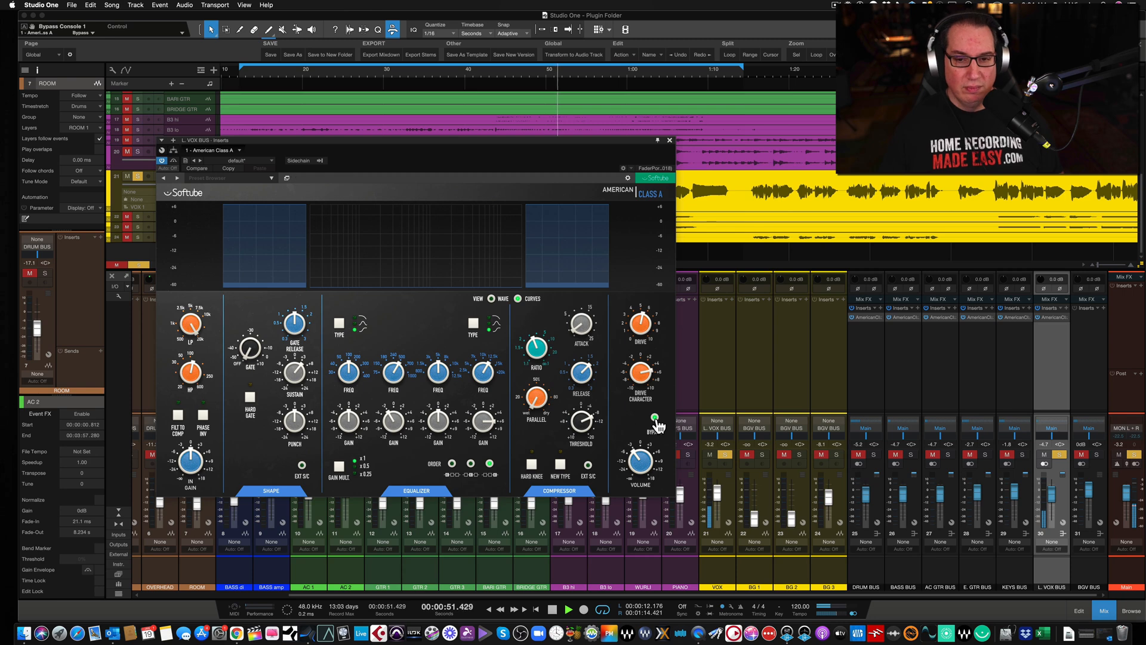
{"action": "left_click", "coordinate": [655, 418]}
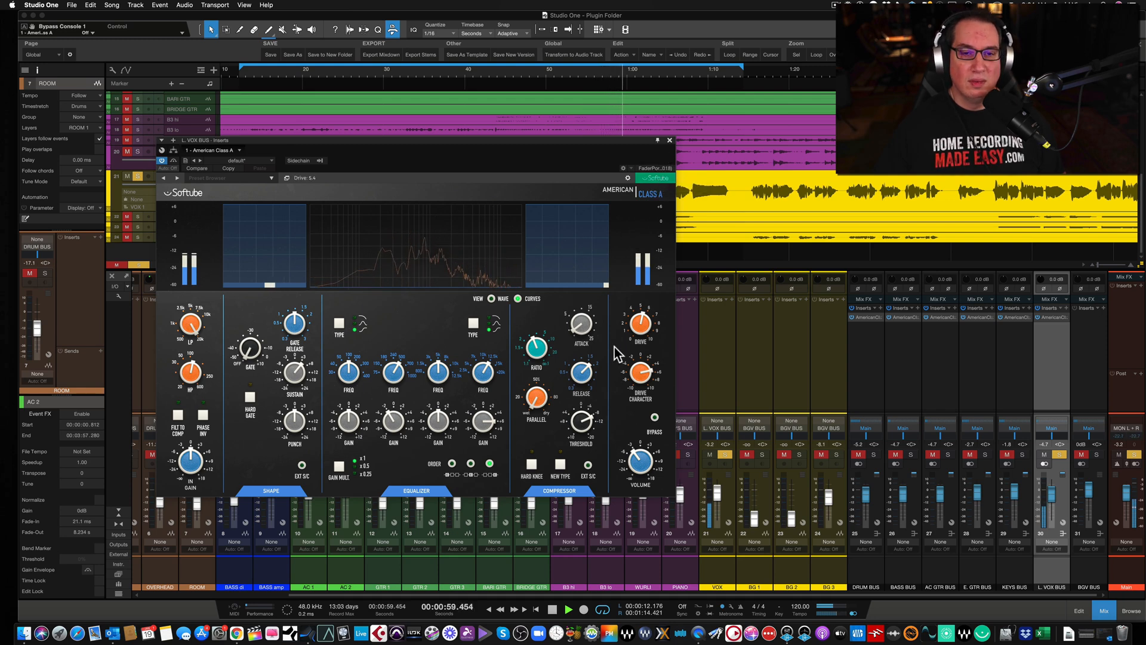
Reduce the lead vocal's High Gain to 4.0 dB, close the plug-in, and stop playback
{"action": "left_click_drag", "start_coordinate": [487, 422], "coordinate": [487, 428]}
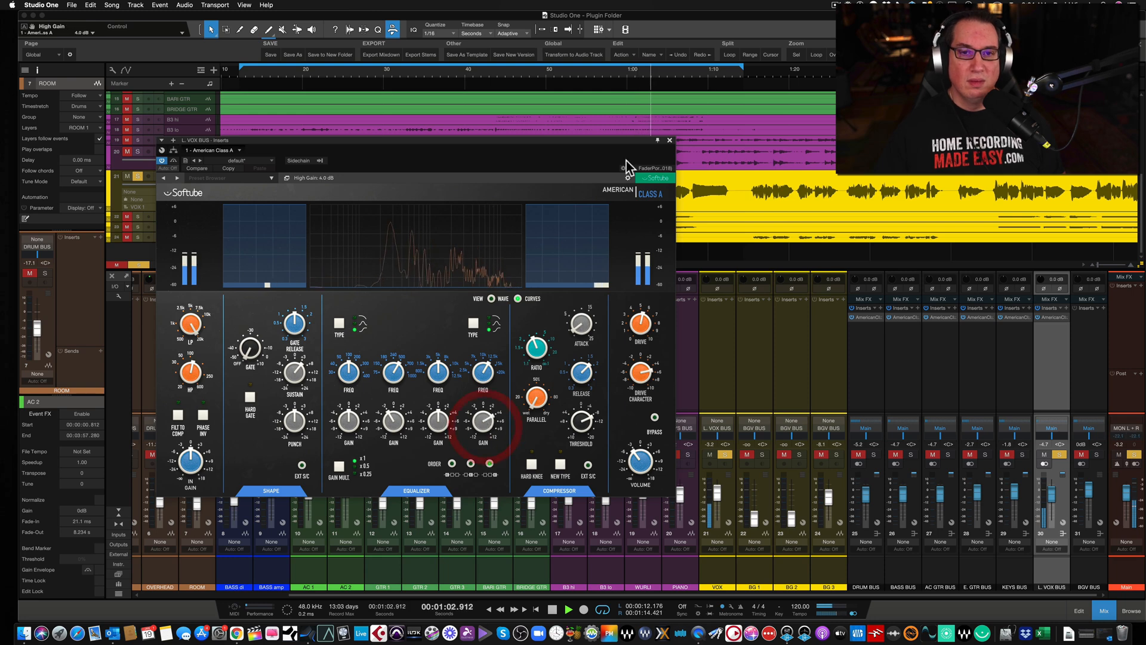
{"action": "left_click", "coordinate": [669, 141]}
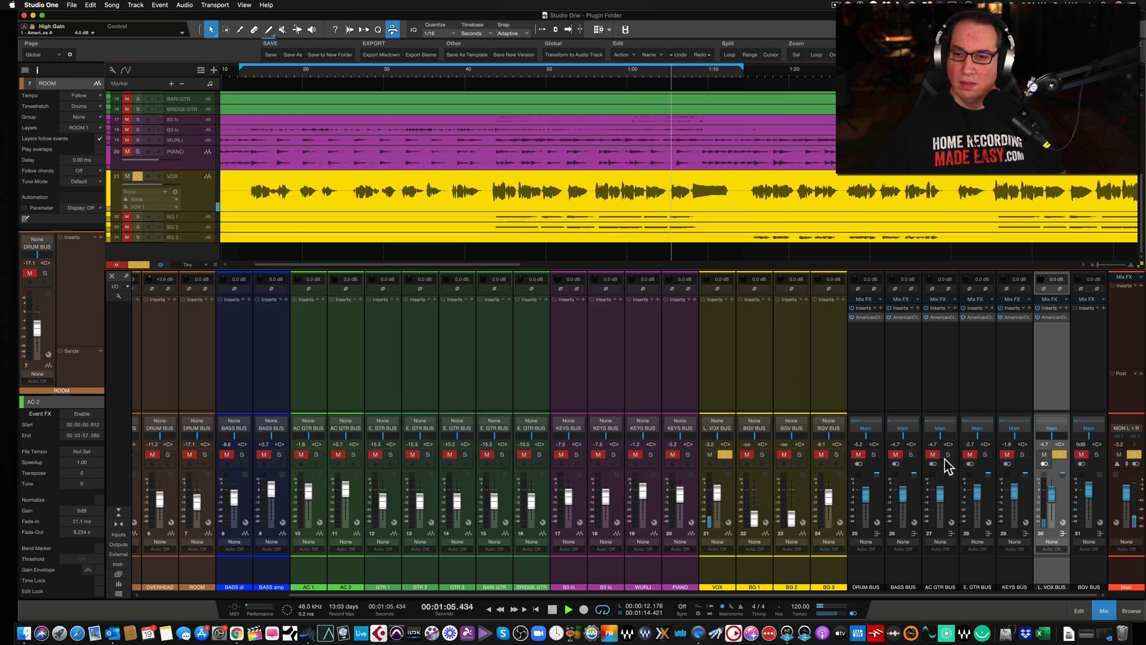
{"action": "key", "text": "space"}
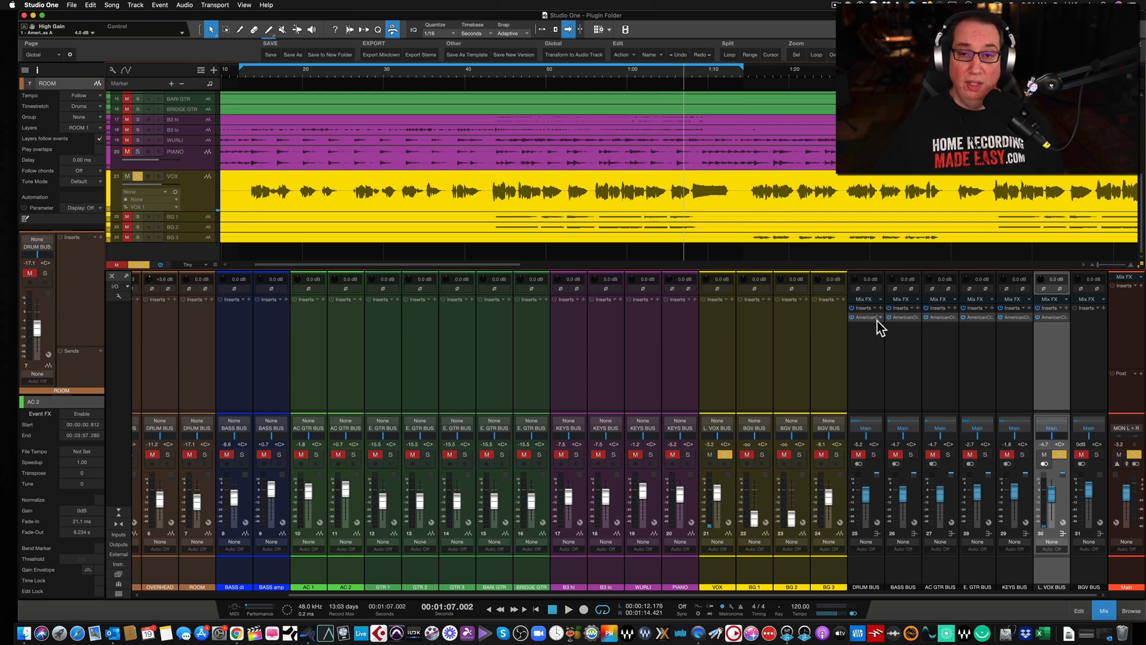
Review the American Class A settings on the bass bus and close the plug-in
{"action": "left_click", "coordinate": [910, 320]}
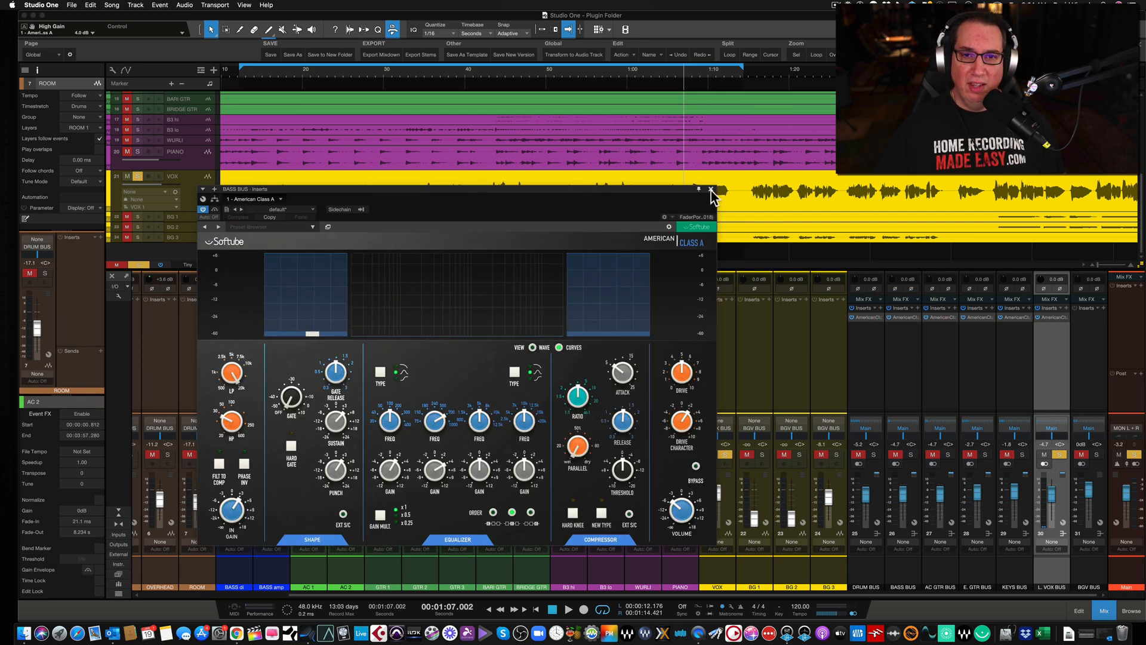
{"action": "left_click", "coordinate": [711, 190]}
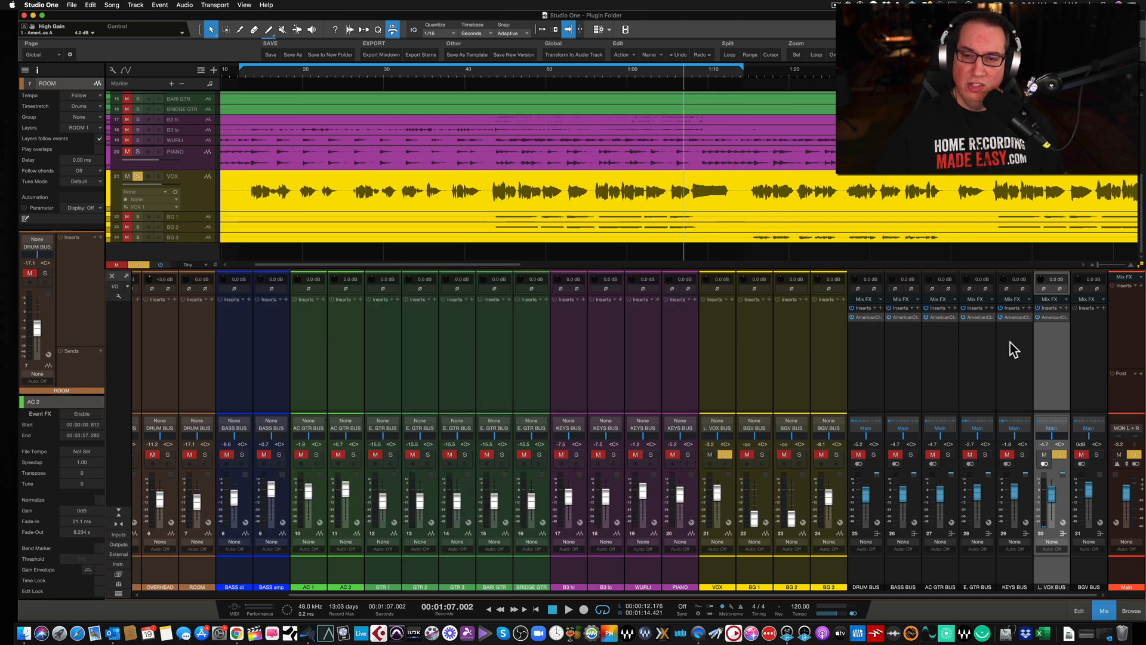
Clear all solos and mutes, show the whole song, and play the full mix from about 0:13
{"action": "left_click", "coordinate": [865, 358]}
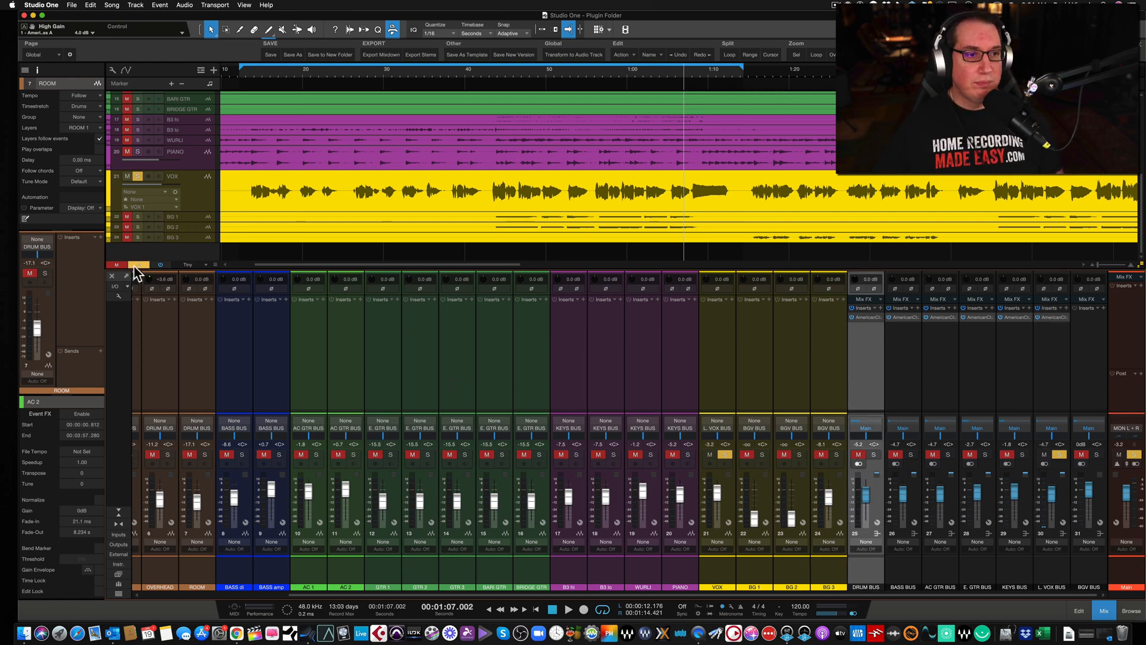
{"action": "left_click", "coordinate": [117, 265]}
{"action": "key", "text": "shift+f"}
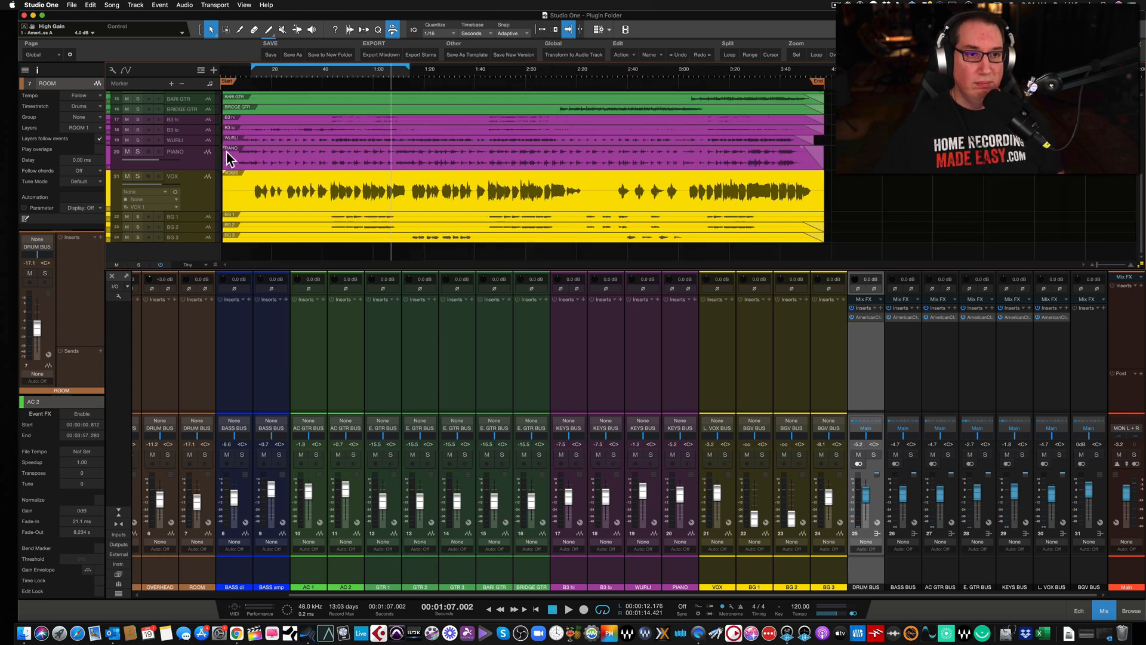
{"action": "left_click_drag", "start_coordinate": [256, 72], "coordinate": [253, 78]}
{"action": "left_click", "coordinate": [251, 77]}
{"action": "key", "text": "space"}
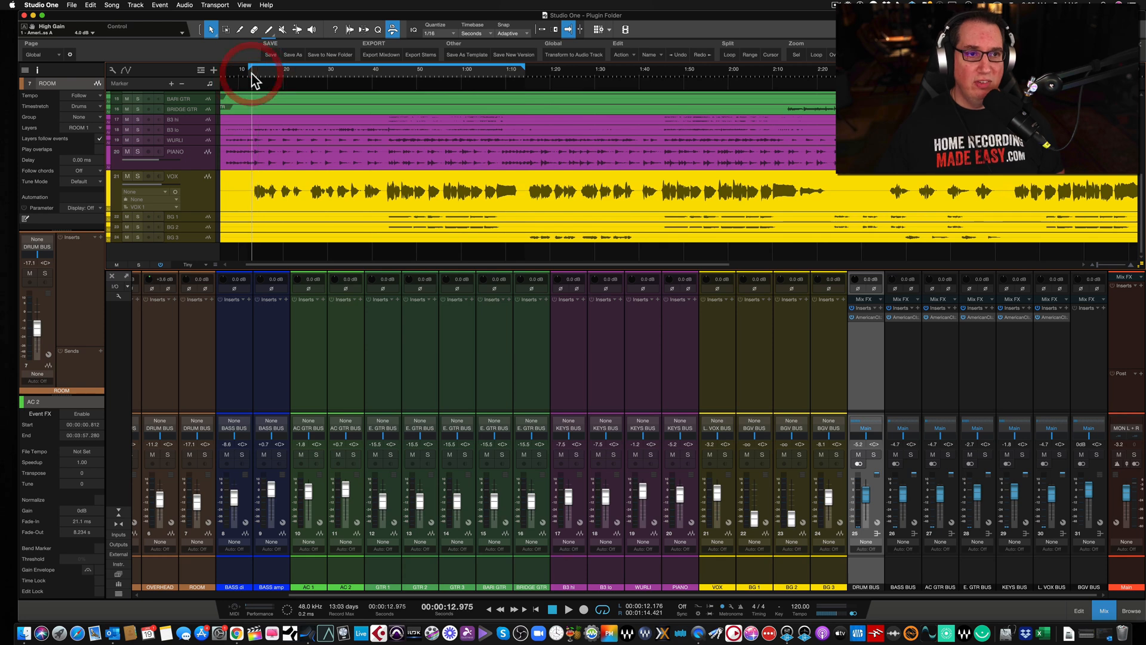
Rebalance the bus faders during playback, lowering the drum, bass, electric guitar and keys buses and raising the lead vocal to about +2.2 dB
{"action": "left_click_drag", "start_coordinate": [1052, 498], "coordinate": [1012, 499]}
{"action": "left_click_drag", "start_coordinate": [867, 501], "coordinate": [901, 497]}
{"action": "left_click_drag", "start_coordinate": [978, 490], "coordinate": [977, 494]}
{"action": "left_click_drag", "start_coordinate": [1049, 490], "coordinate": [1051, 486]}
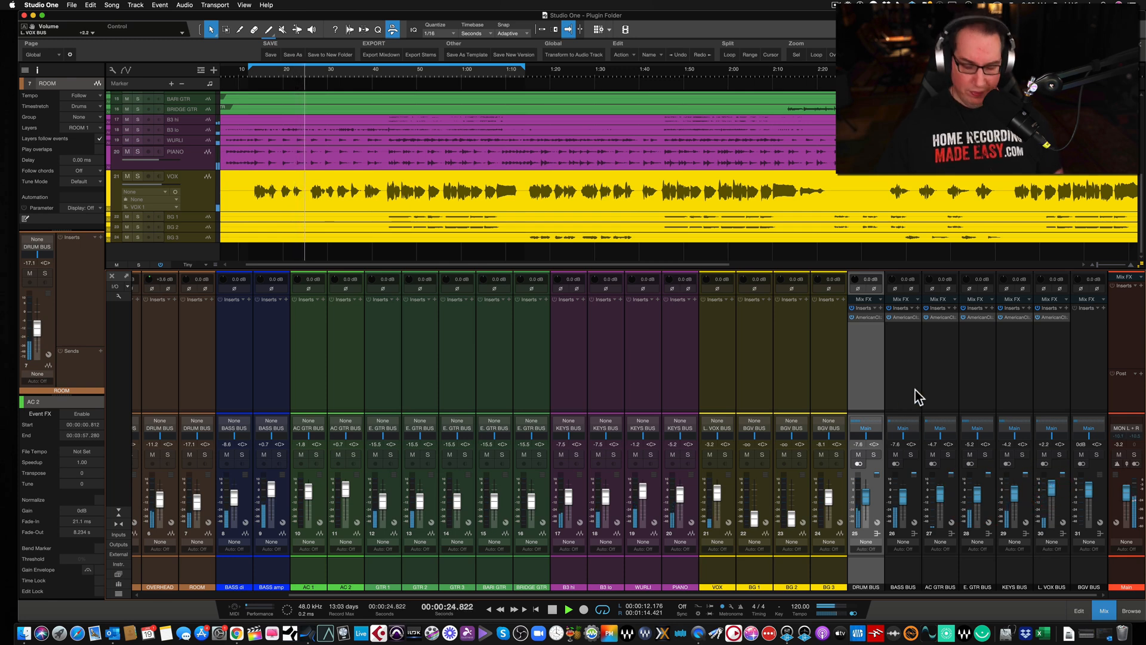
Fine-tune the balance of the drum through lead vocal buses, bringing the drum bus fader to about -5.2 dB
{"action": "left_click", "coordinate": [1042, 370], "text": "shift"}
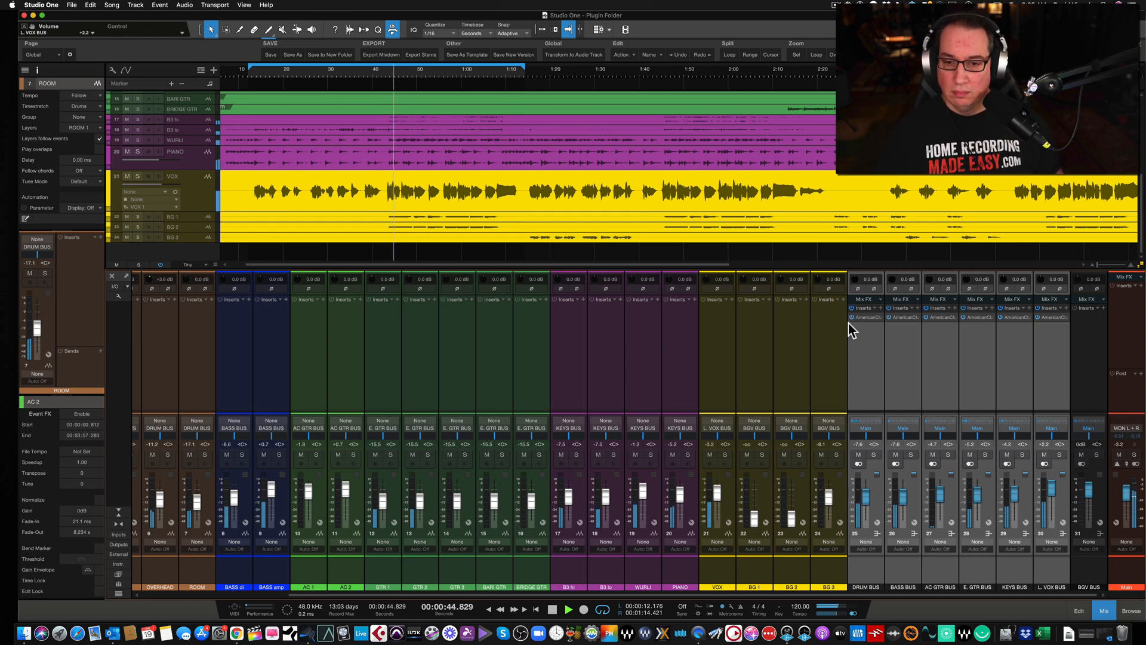
{"action": "left_click_drag", "start_coordinate": [902, 486], "coordinate": [900, 491]}
{"action": "left_click", "coordinate": [904, 569]}
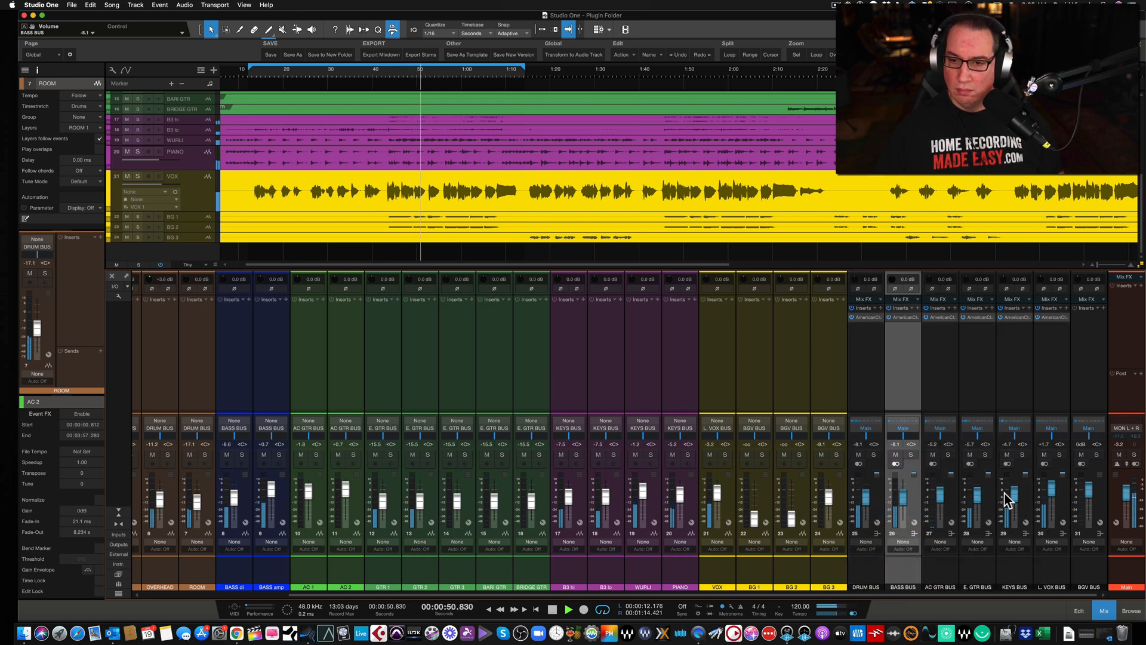
{"action": "left_click_drag", "start_coordinate": [1015, 500], "coordinate": [1015, 502]}
{"action": "left_click_drag", "start_coordinate": [877, 504], "coordinate": [871, 502]}
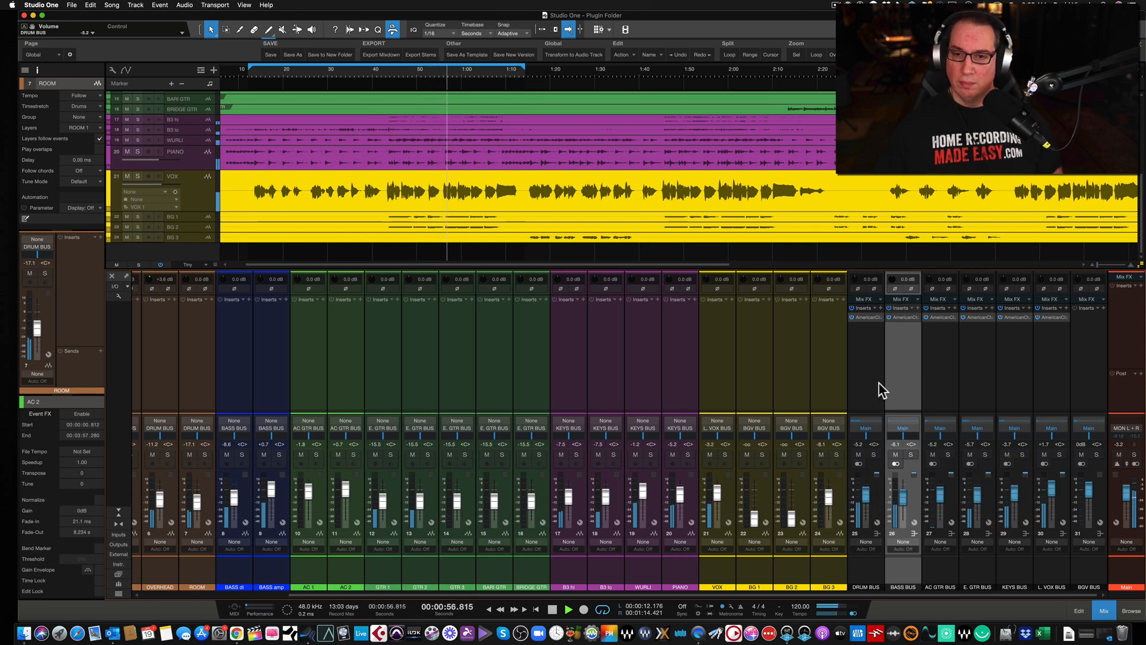
Select the drum through lead vocal buses and bypass their American Class A inserts together to compare the mix
{"action": "left_click", "coordinate": [867, 389]}
{"action": "left_click", "coordinate": [1045, 372], "text": "shift"}
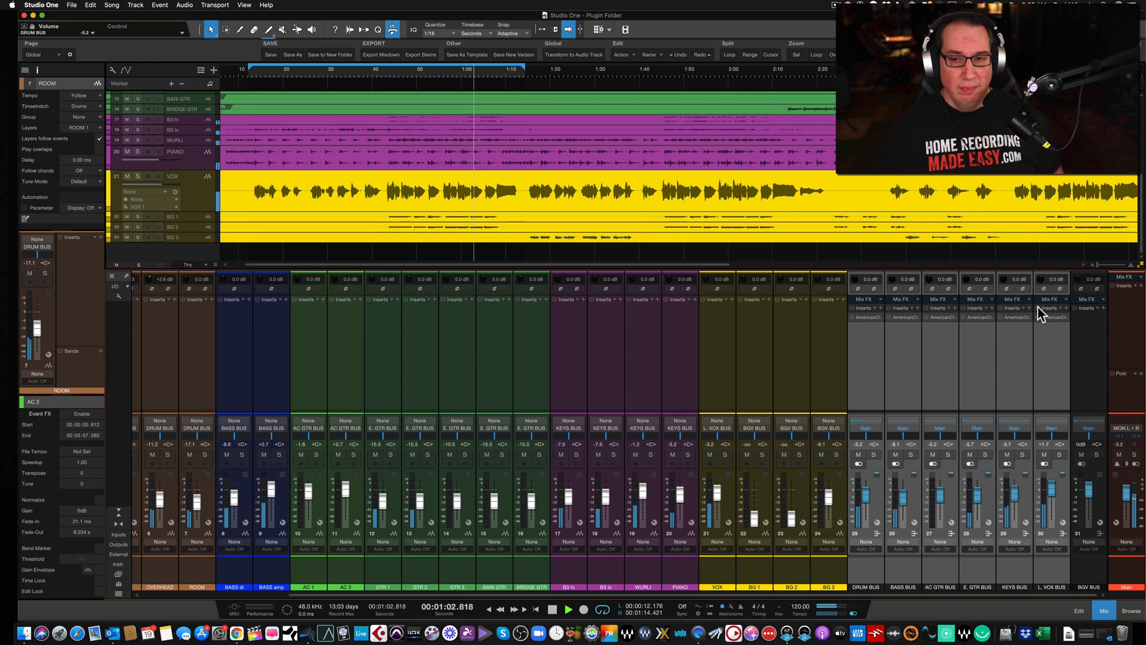
Switch the American Class A inserts on the selected buses back on and extend the loop end to about 3:06.8
{"action": "left_click", "coordinate": [1038, 308]}
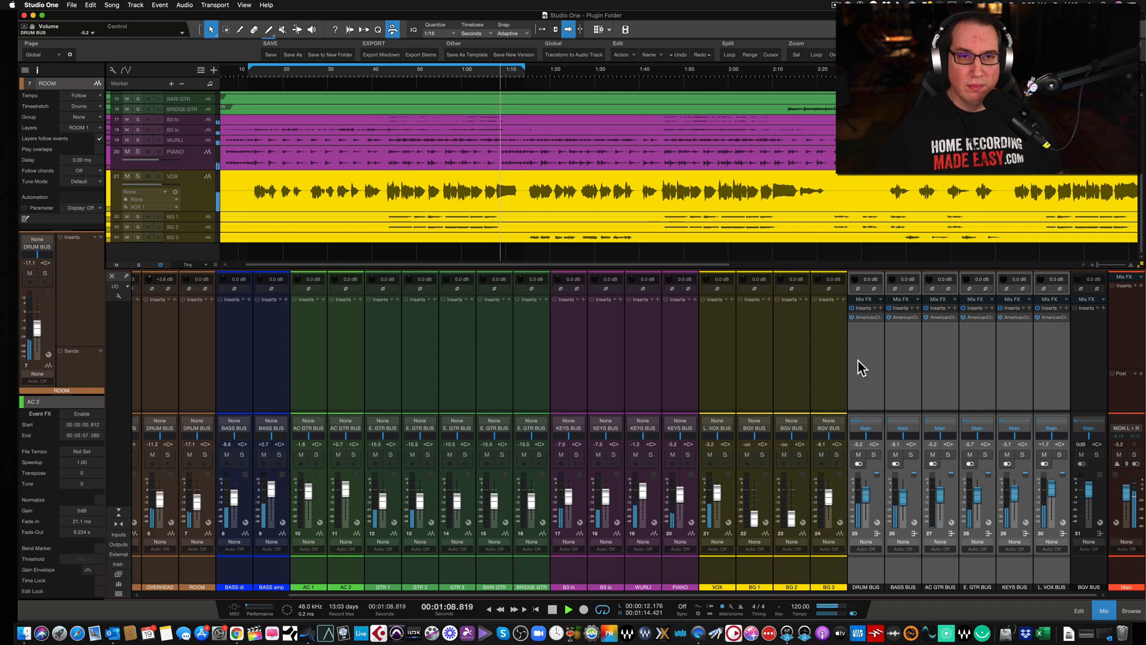
{"action": "left_click_drag", "start_coordinate": [527, 70], "coordinate": [1031, 75]}
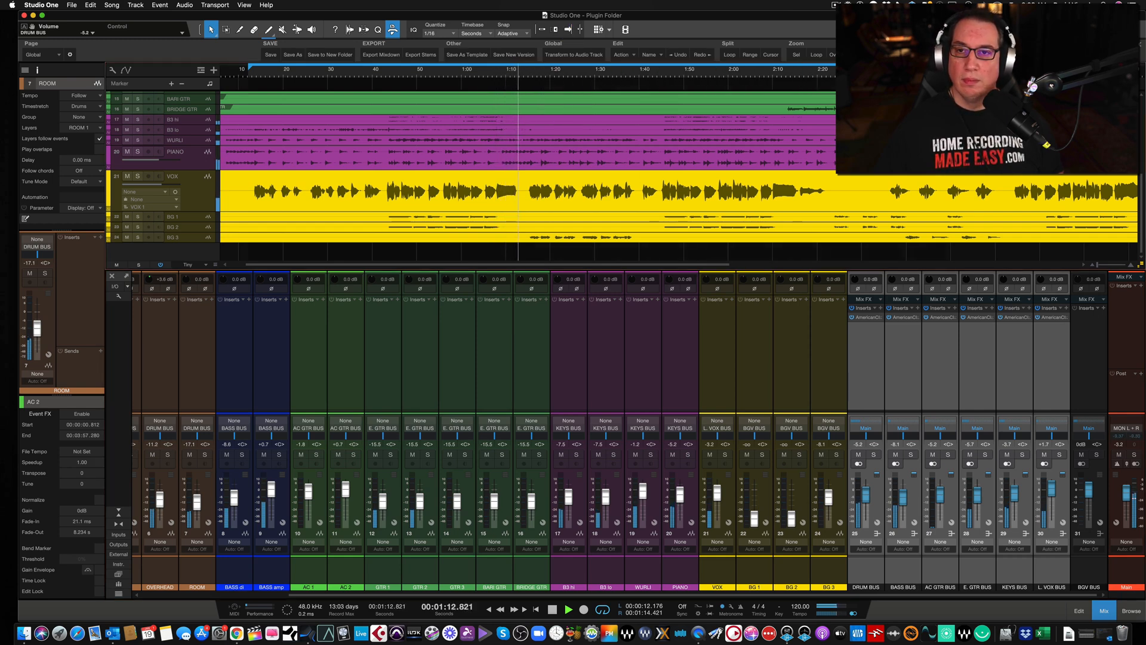
Play from about 2:13 and compare the mix by bypassing the selected buses' inserts and switching them back on
{"action": "left_click", "coordinate": [791, 70]}
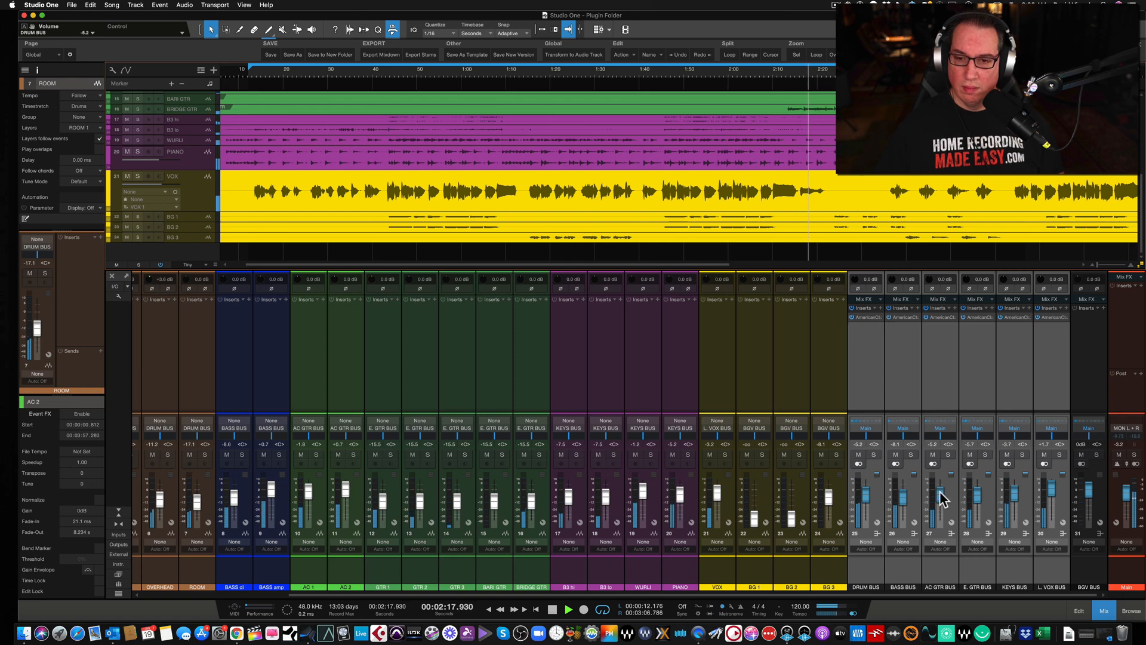
{"action": "left_click", "coordinate": [853, 308]}
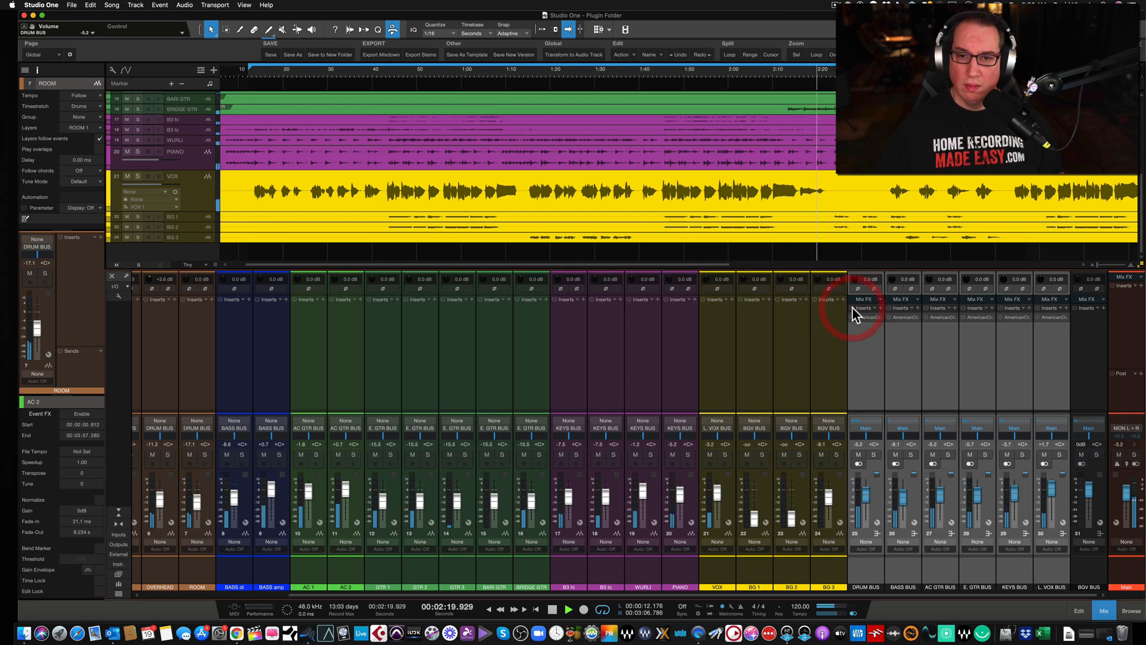
{"action": "left_click", "coordinate": [853, 308]}
Lower the keys bus fader to -7.2 dB and raise the acoustic guitar bus fader to -3.2 dB
{"action": "left_click", "coordinate": [1014, 394]}
{"action": "left_click_drag", "start_coordinate": [1015, 492], "coordinate": [1014, 497]}
{"action": "left_click_drag", "start_coordinate": [937, 500], "coordinate": [938, 494]}
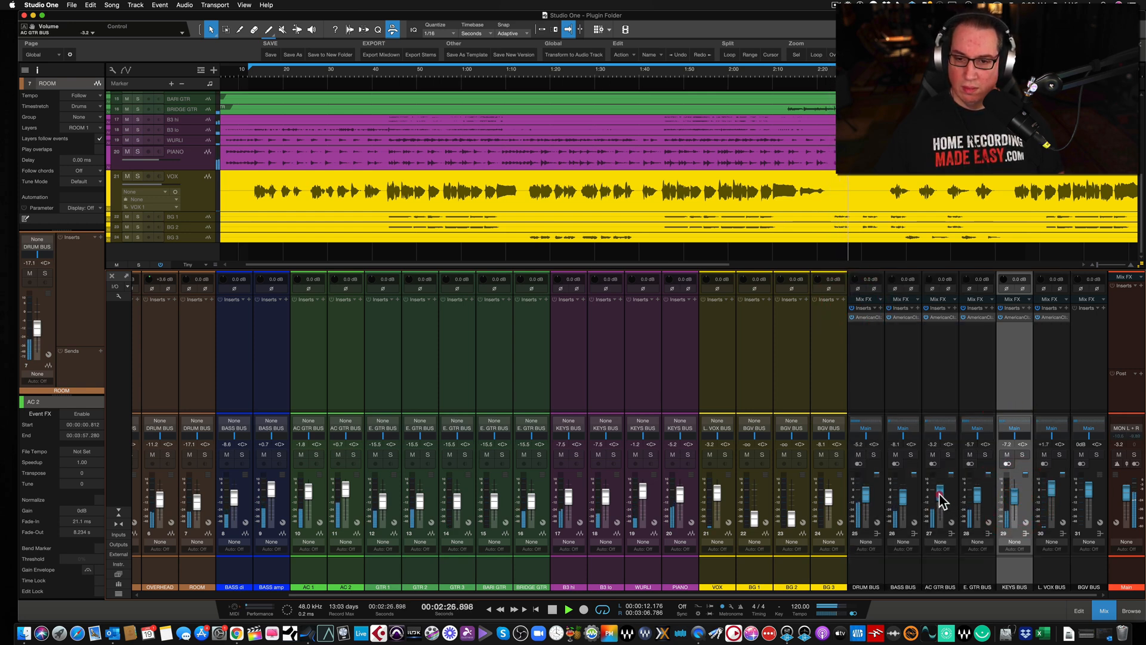
Reselect the drum through lead vocal buses and toggle their inserts off and on to compare the rebalanced mix
{"action": "left_click", "coordinate": [871, 382]}
{"action": "left_click", "coordinate": [1055, 349], "text": "shift"}
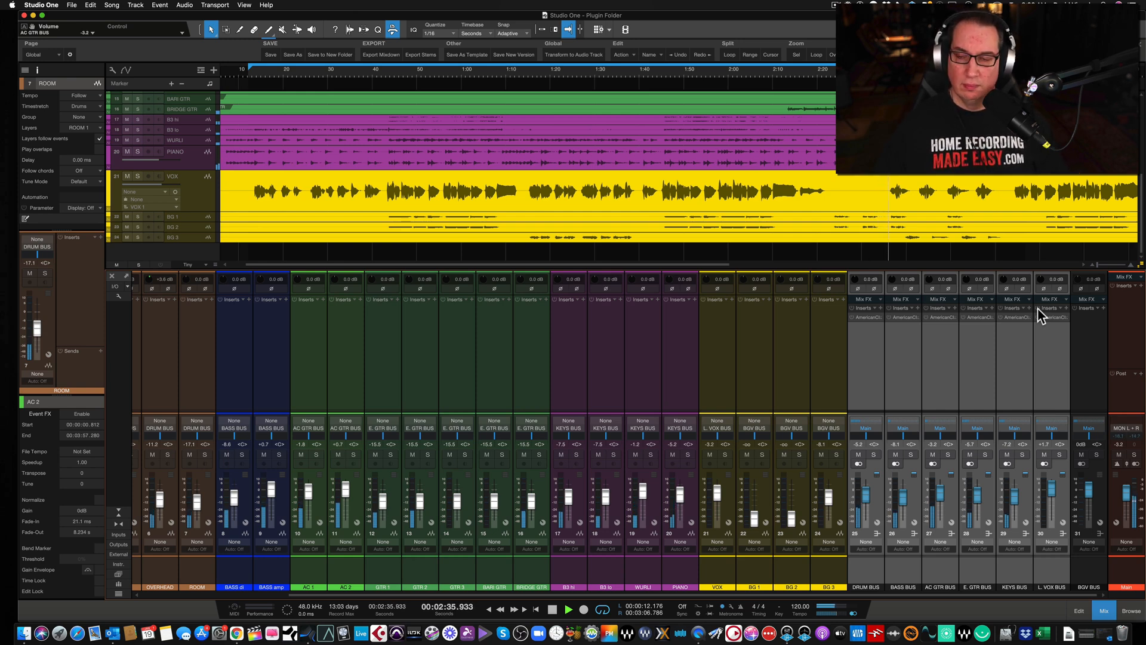
{"action": "left_click", "coordinate": [1038, 308]}
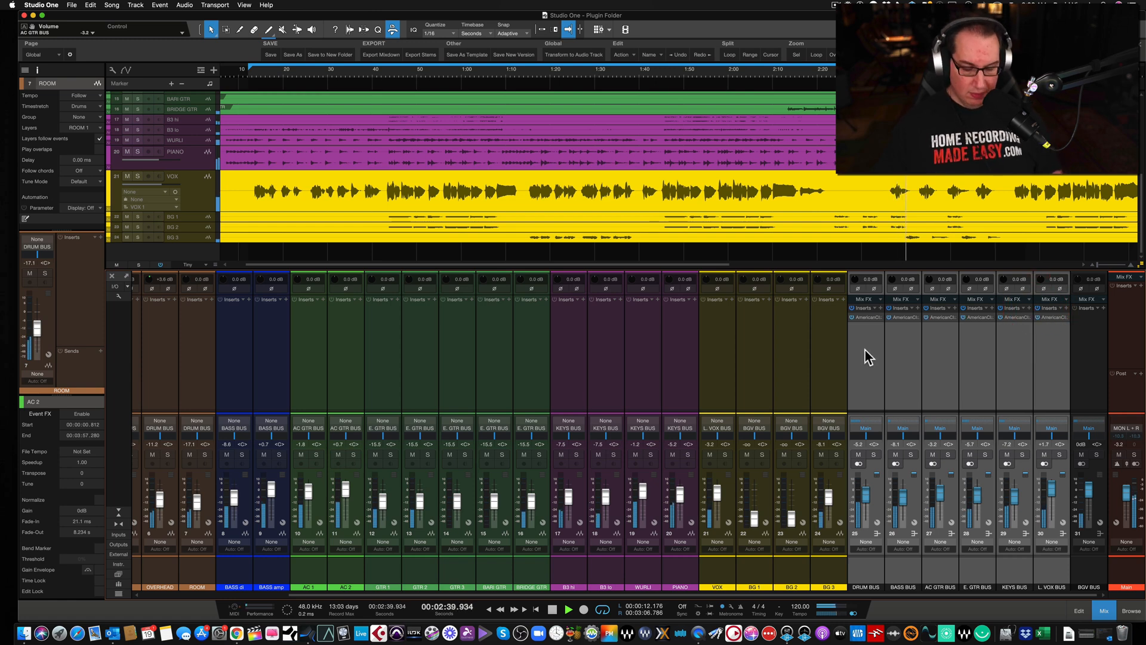
Stop playback and open the American Class A insert on the drum bus
{"action": "left_click", "coordinate": [865, 319]}
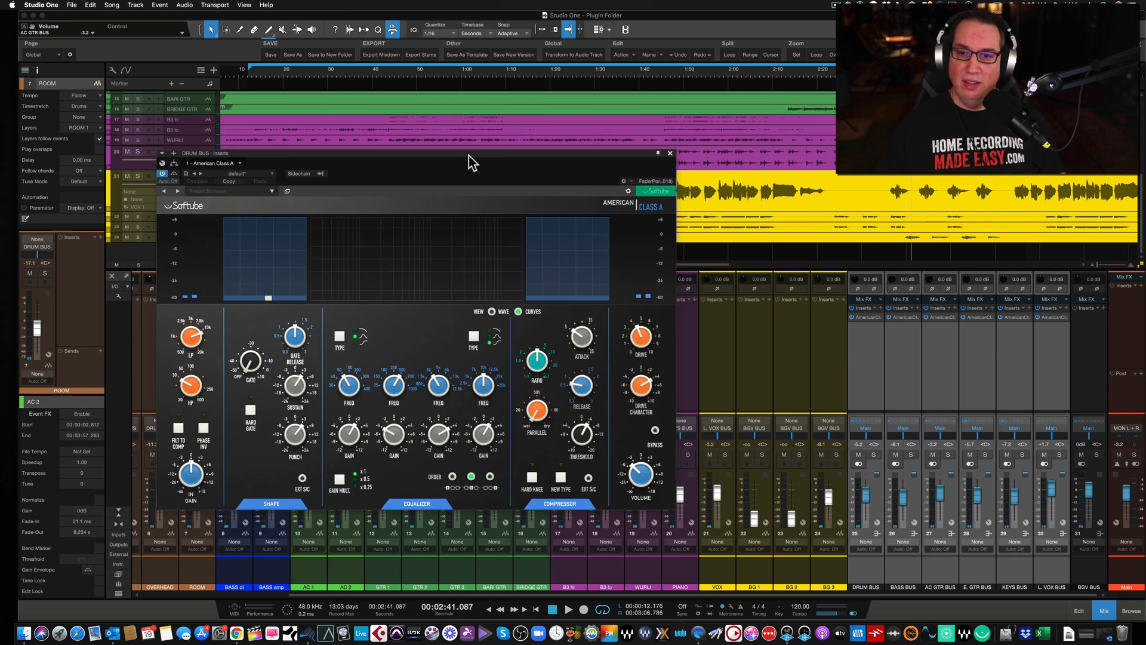
{"action": "left_click_drag", "start_coordinate": [467, 154], "coordinate": [474, 161]}
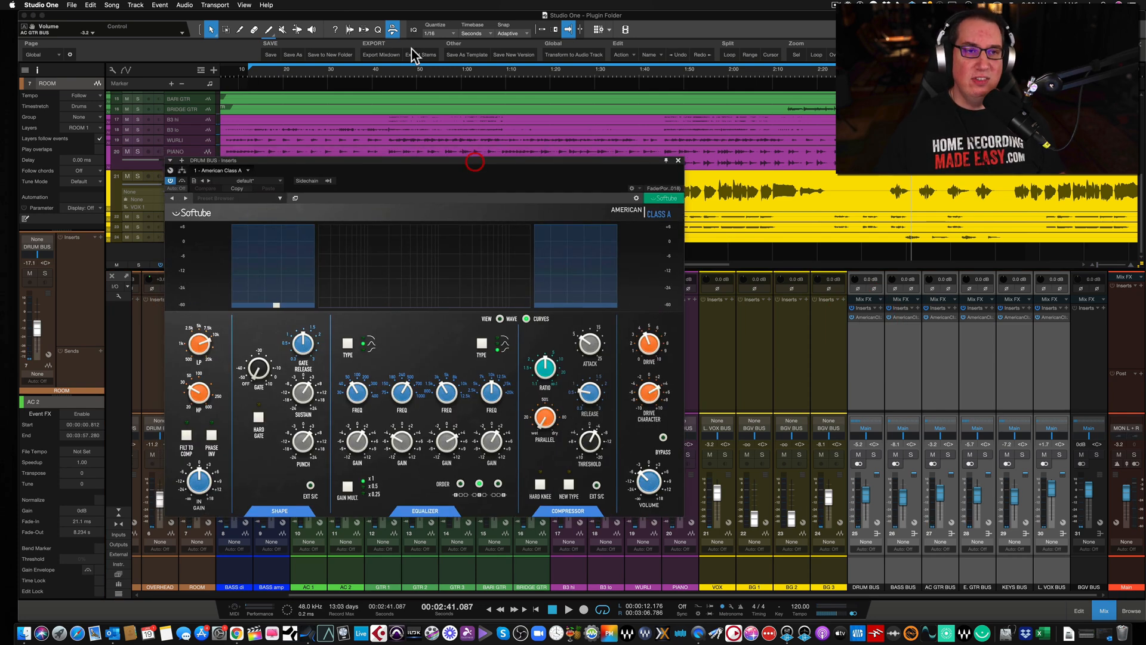
Check the CPU load in the Performance Monitor and close the monitor again
{"action": "left_click", "coordinate": [243, 6]}
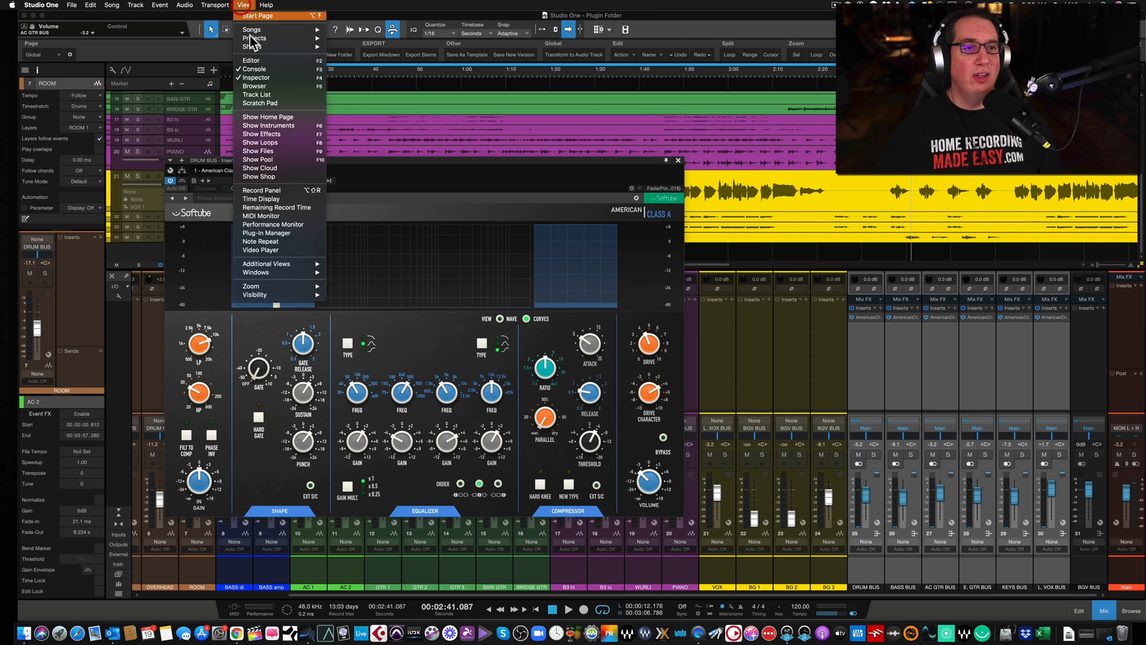
{"action": "left_click", "coordinate": [281, 225]}
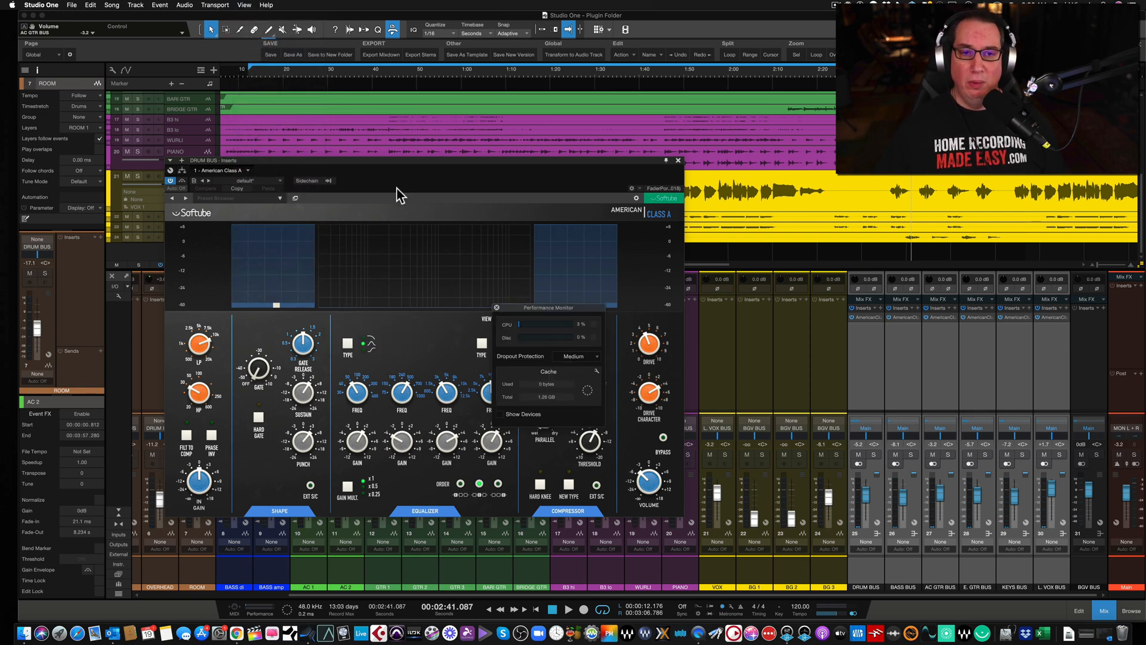
{"action": "left_click", "coordinate": [497, 308]}
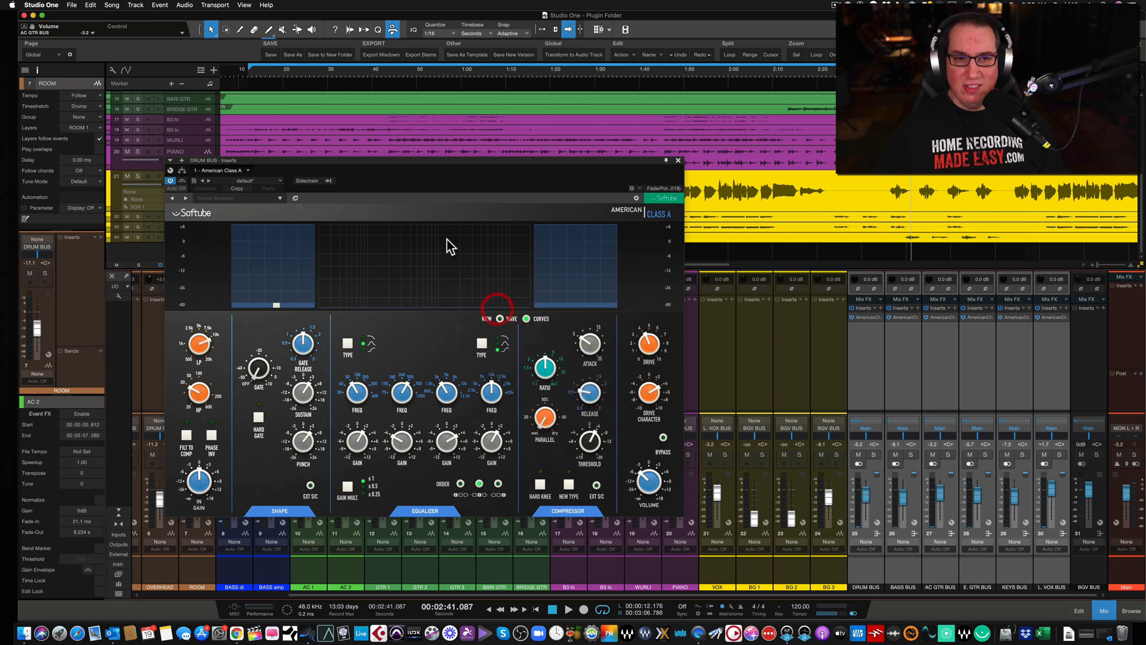
{"action": "left_click_drag", "start_coordinate": [354, 163], "coordinate": [359, 150]}
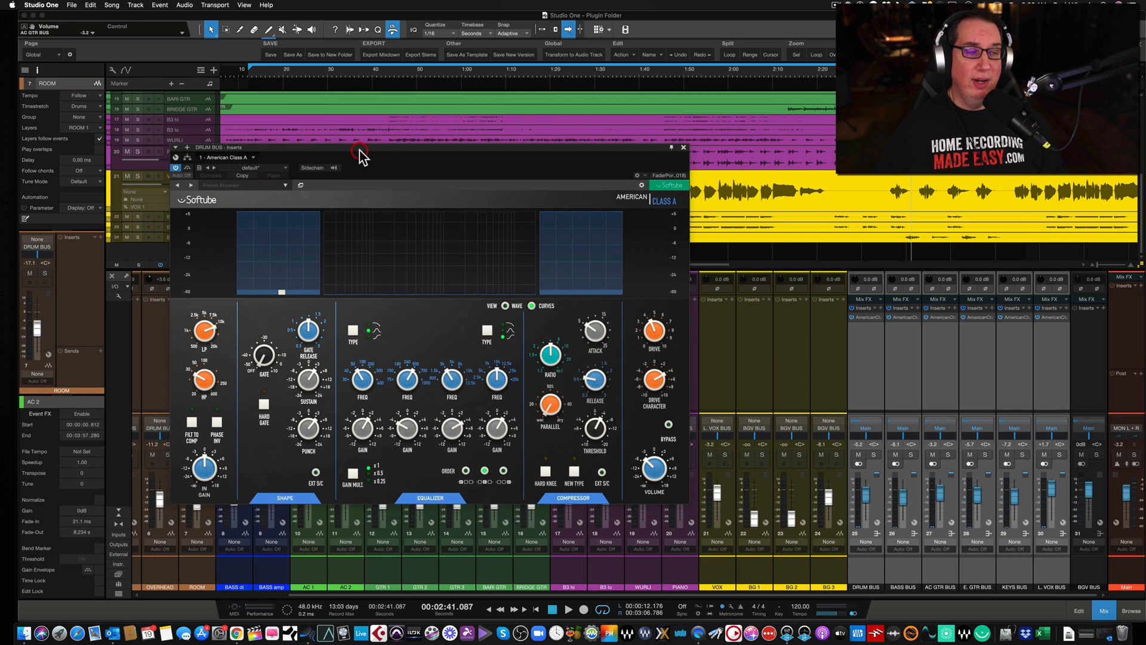
{"action": "left_click_drag", "start_coordinate": [474, 146], "coordinate": [478, 144]}
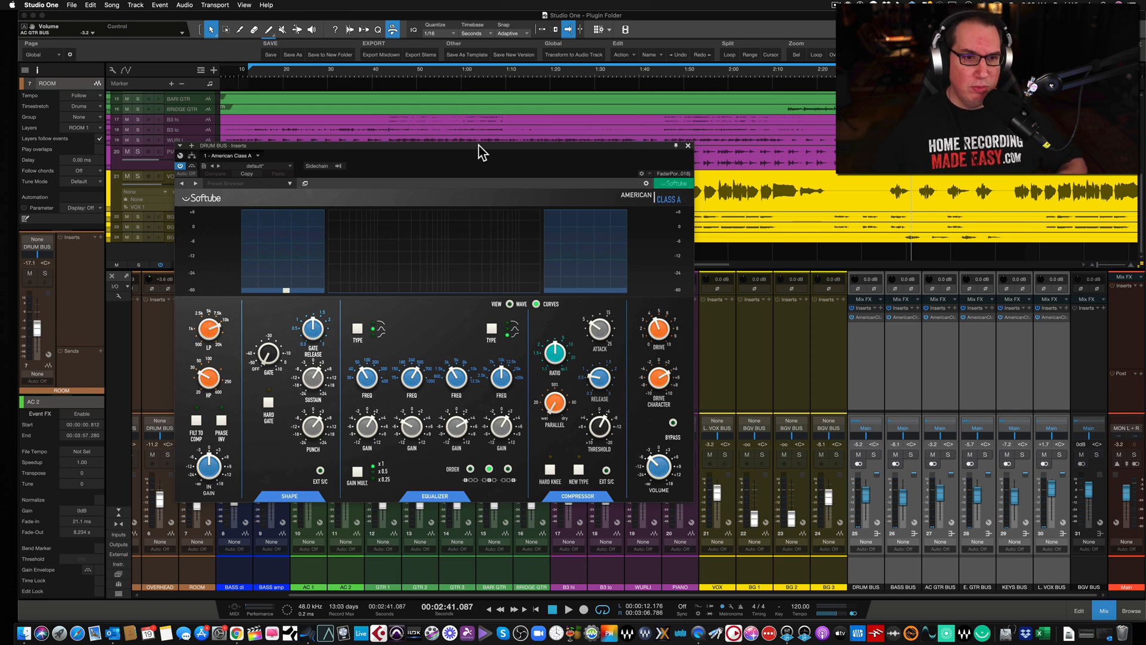
{"action": "left_click_drag", "start_coordinate": [477, 148], "coordinate": [482, 141]}
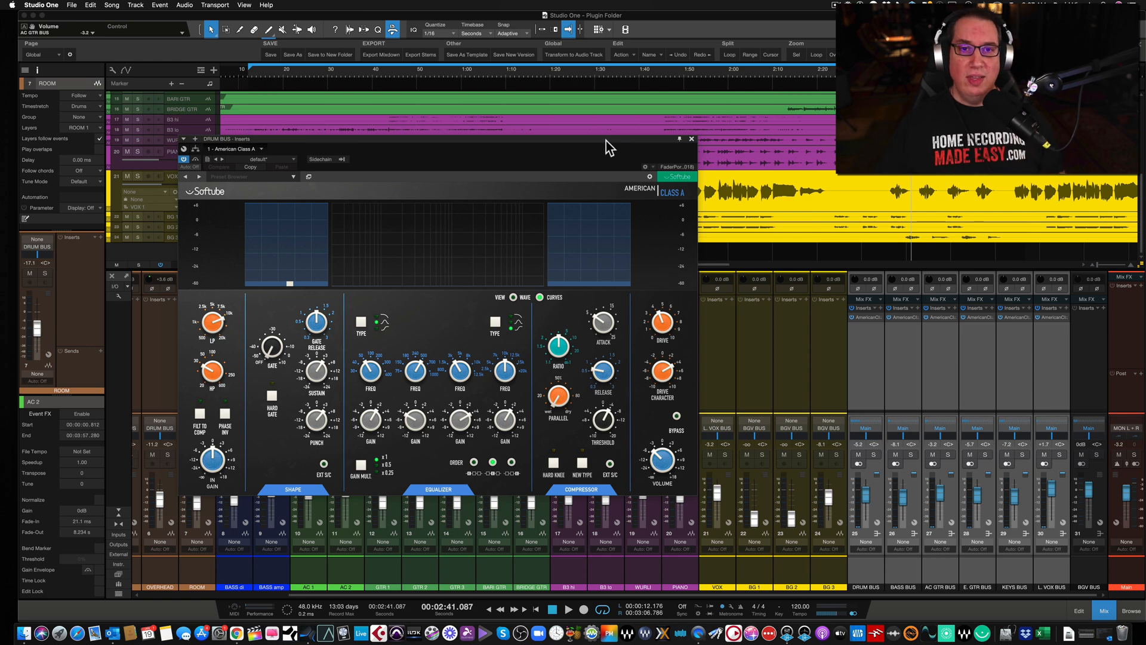
{"action": "left_click_drag", "start_coordinate": [605, 141], "coordinate": [612, 137]}
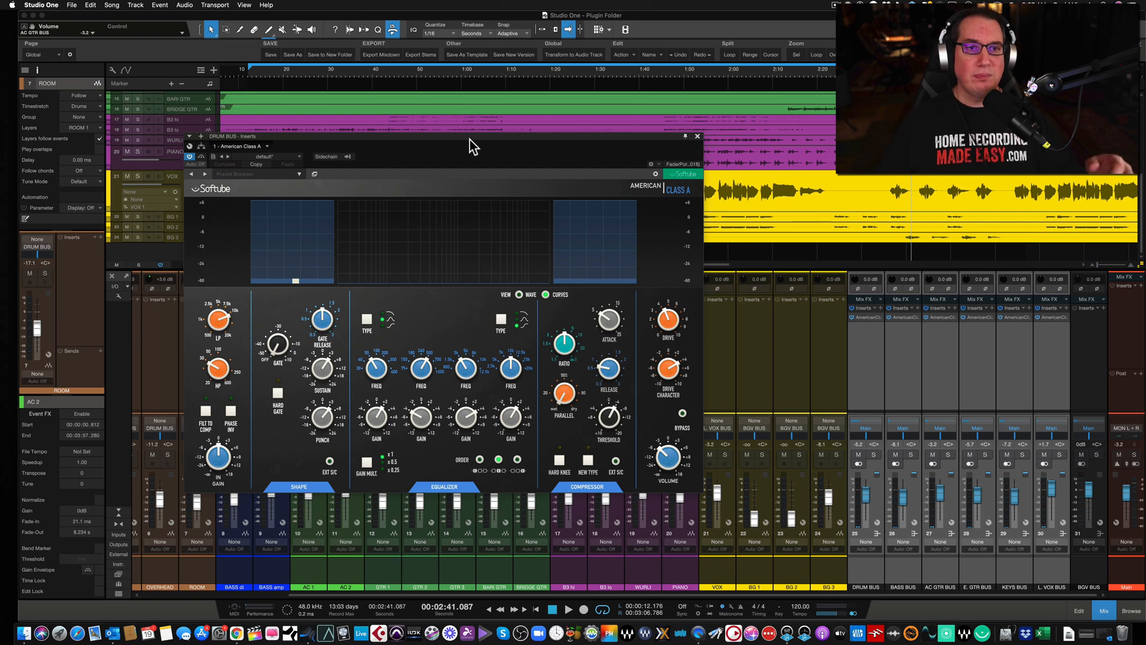
{"action": "left_click_drag", "start_coordinate": [465, 137], "coordinate": [448, 137]}
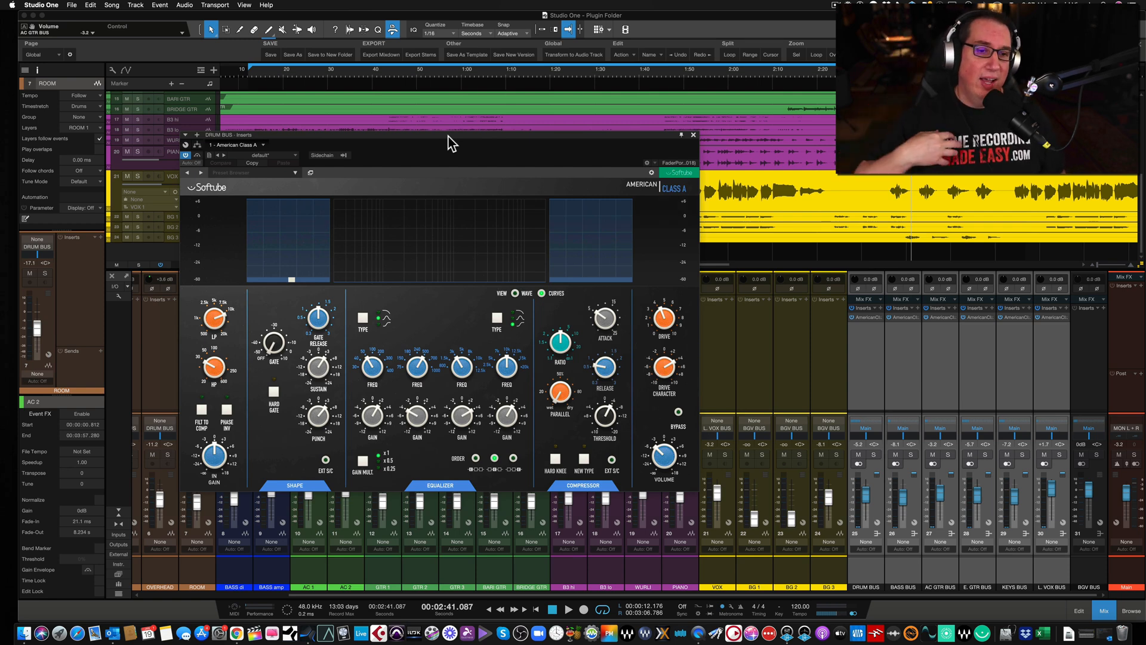
{"action": "left_click_drag", "start_coordinate": [445, 137], "coordinate": [443, 134]}
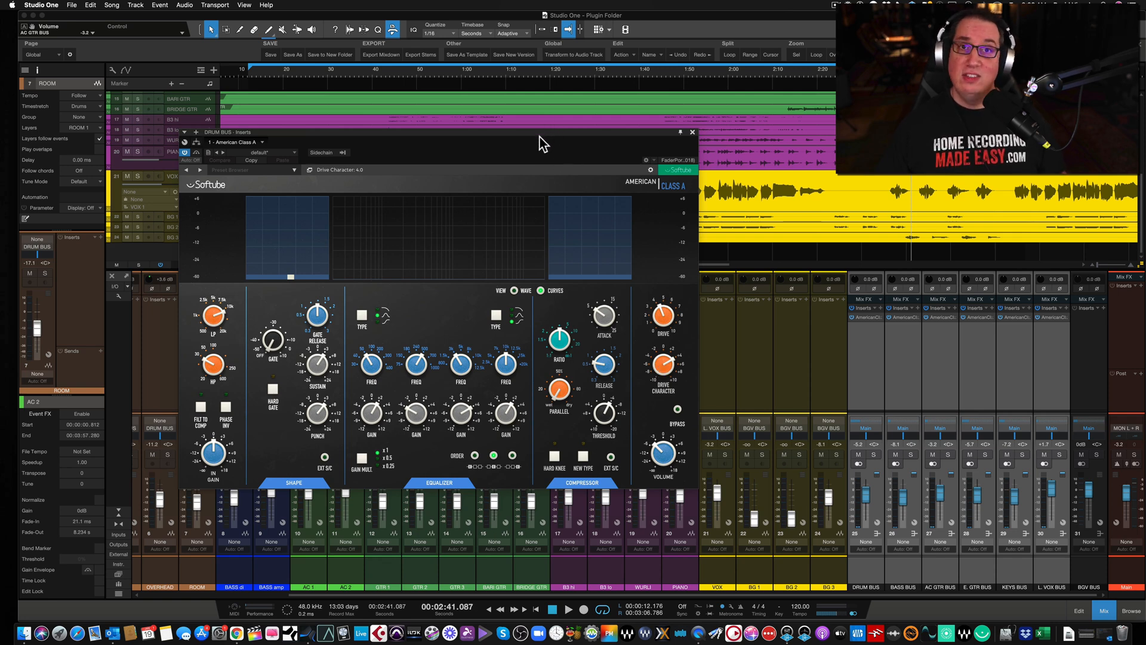
{"action": "left_click_drag", "start_coordinate": [538, 134], "coordinate": [544, 138]}
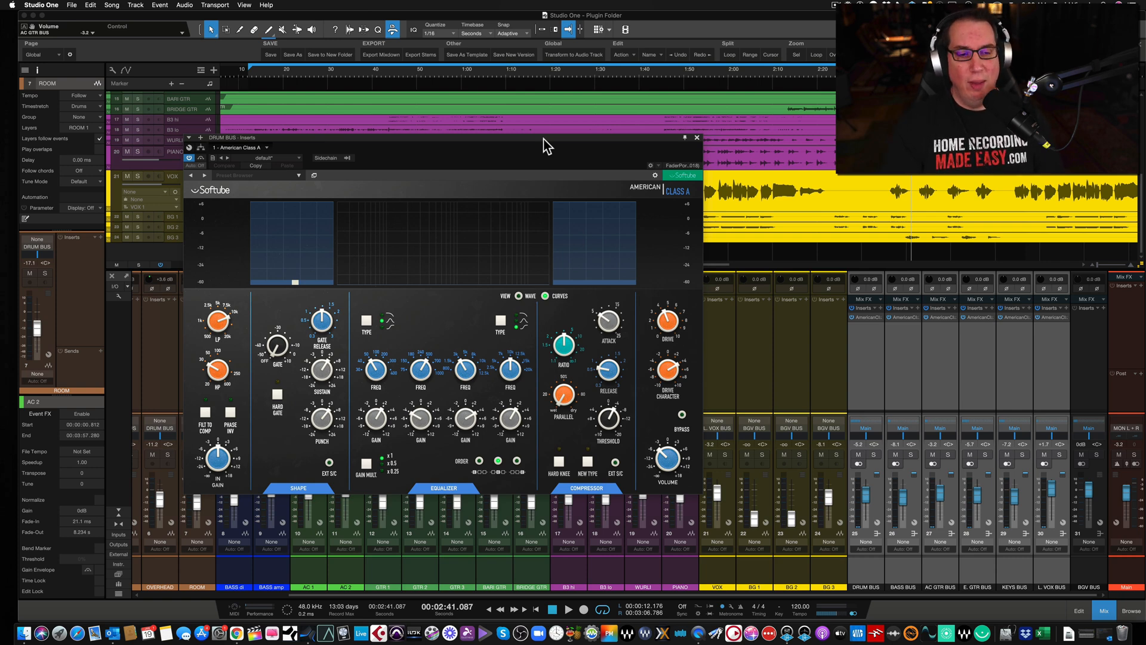
{"action": "left_click_drag", "start_coordinate": [543, 138], "coordinate": [521, 123]}
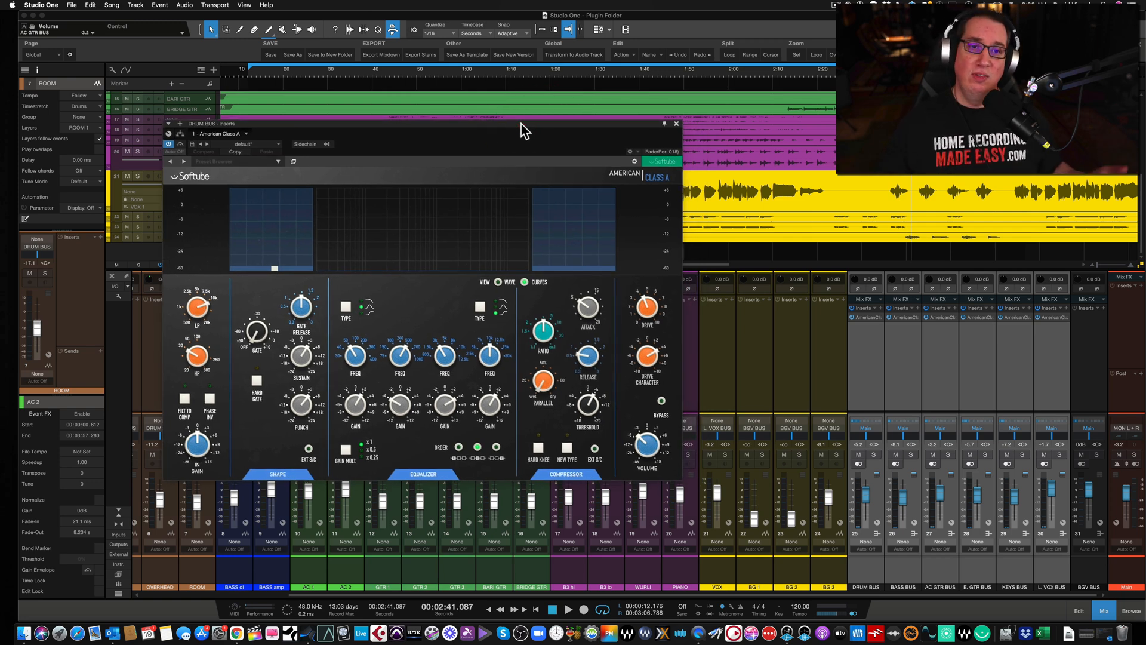